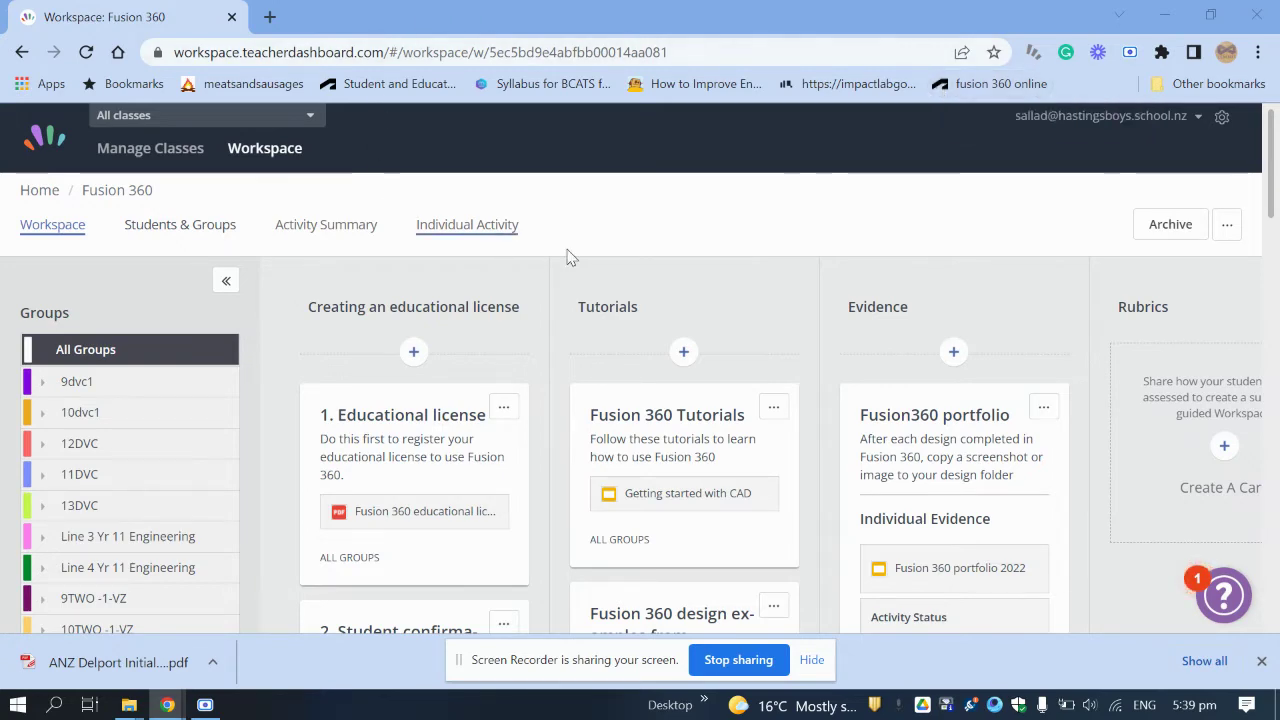
Examine the Fusion 360 workspace cards, from the educational license through browser access to the online slicer for 3D printing
scroll(690, 281, "down", 10)
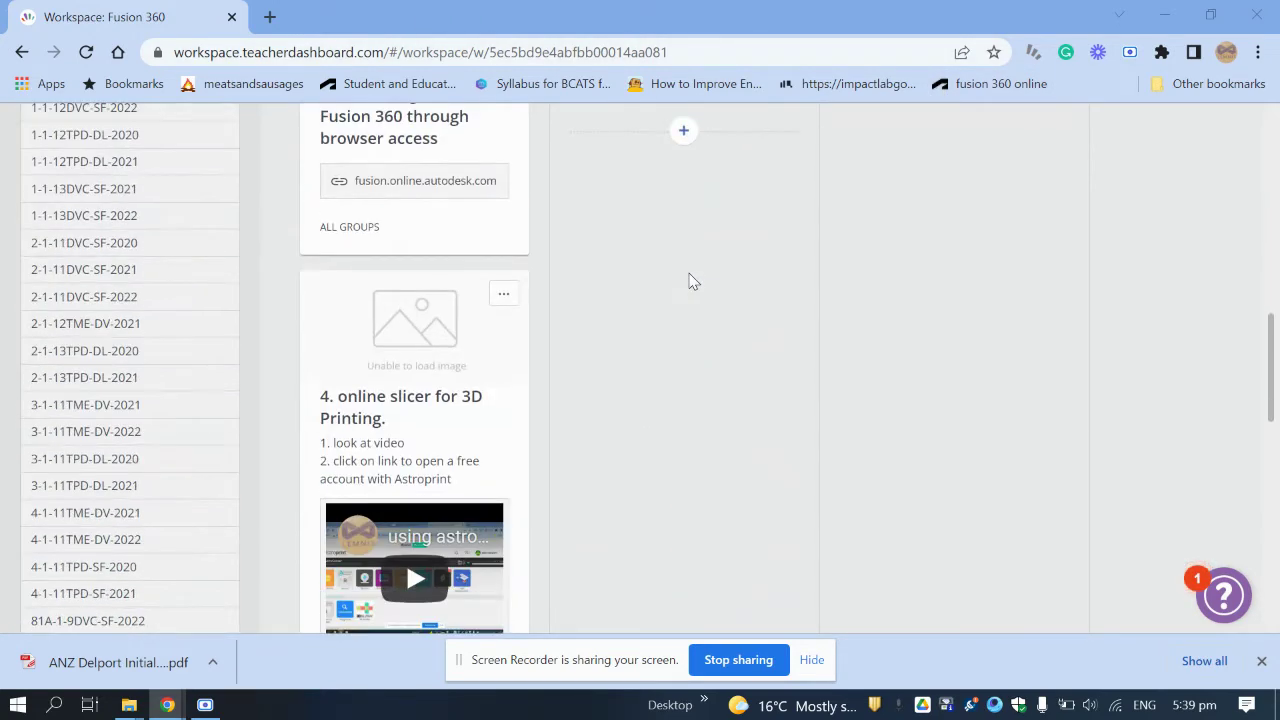
scroll(690, 281, "down", 1)
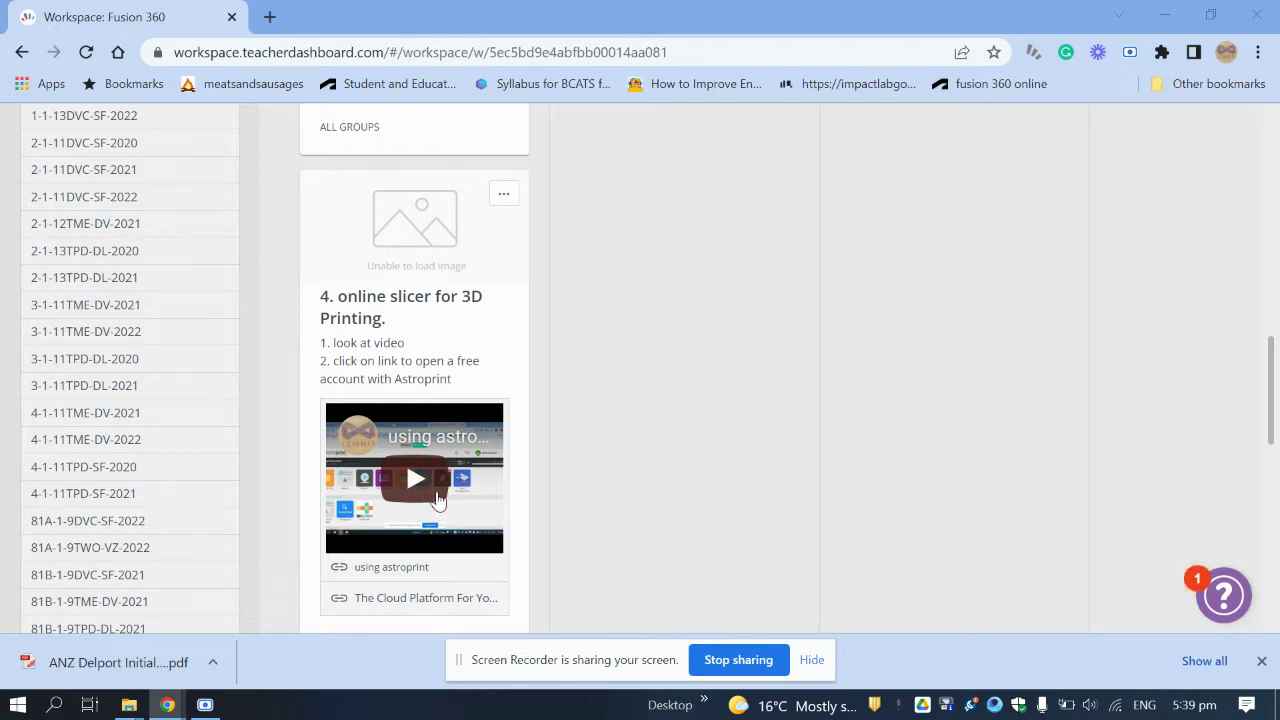
scroll(720, 415, "up", 1)
scroll(720, 424, "up", 10)
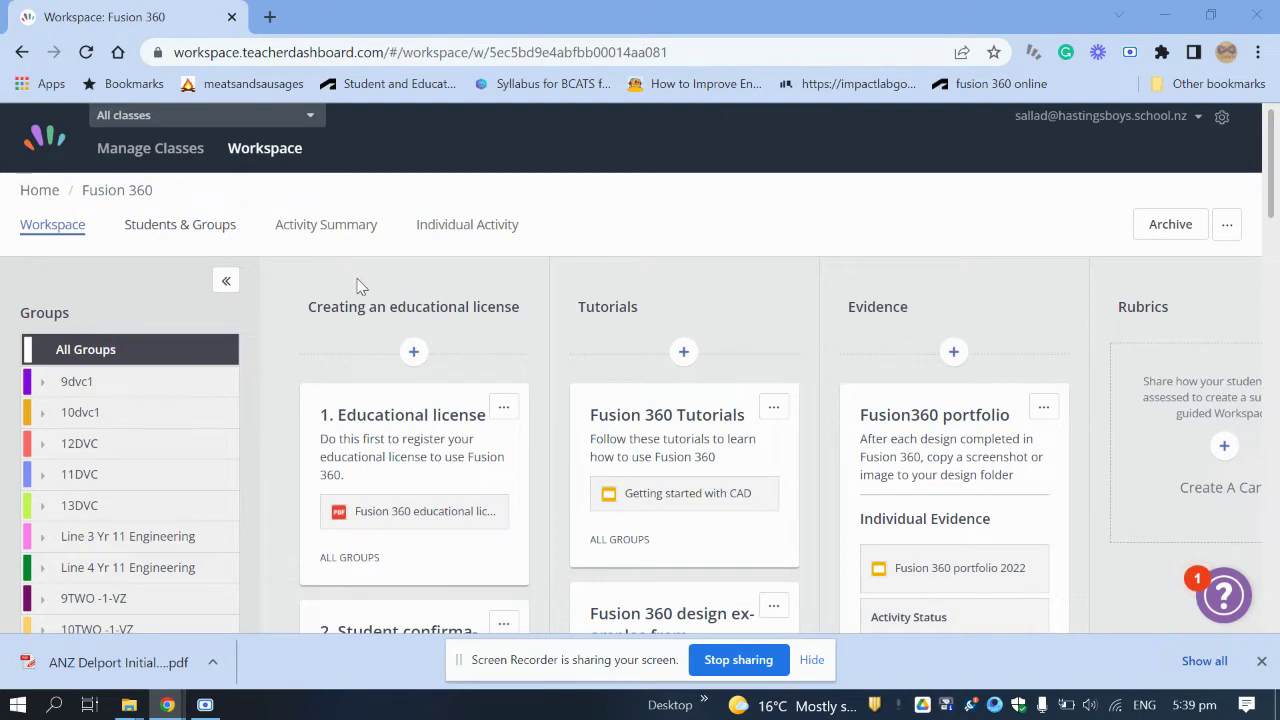
scroll(600, 337, "down", 3)
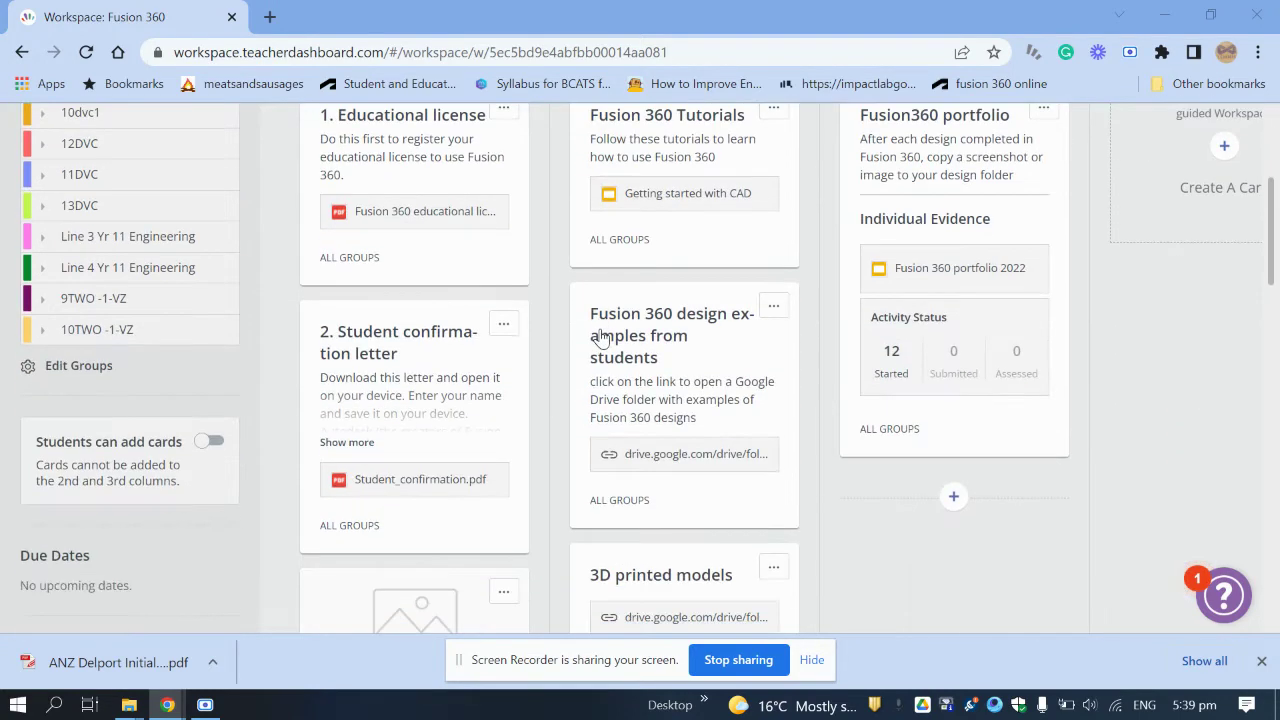
scroll(478, 343, "up", 1)
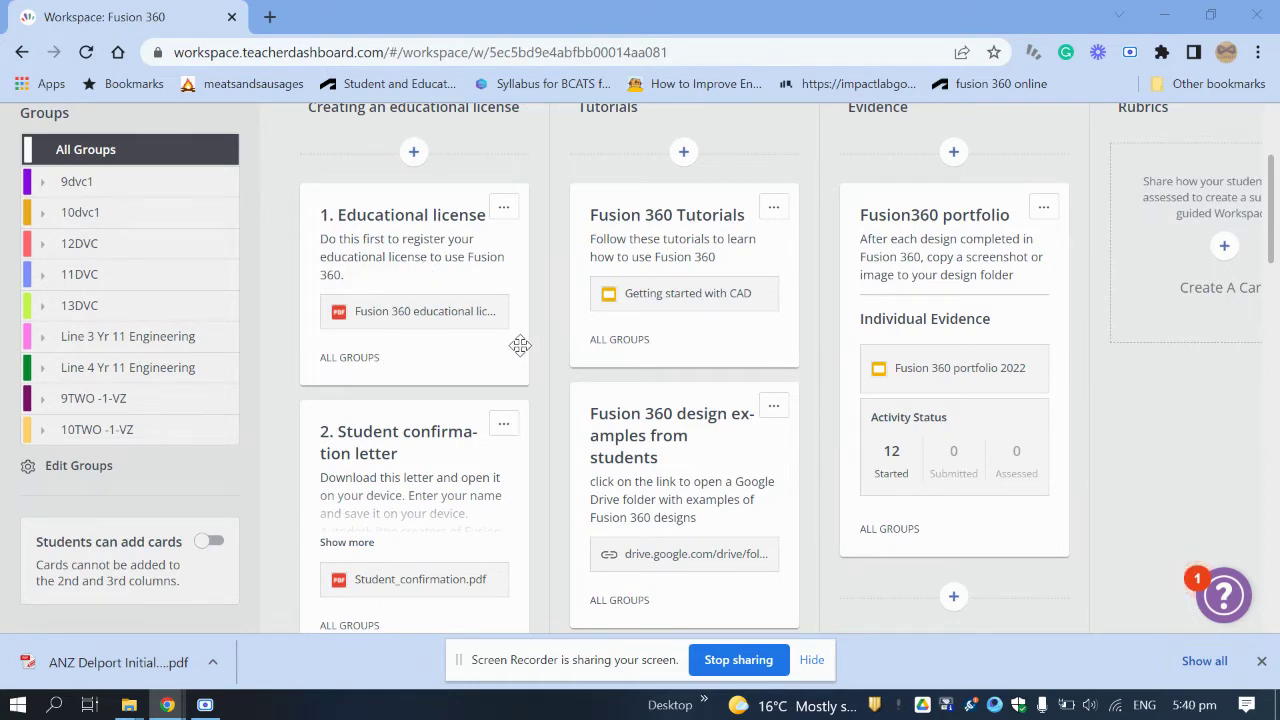
scroll(515, 345, "down", 1)
scroll(511, 345, "down", 1)
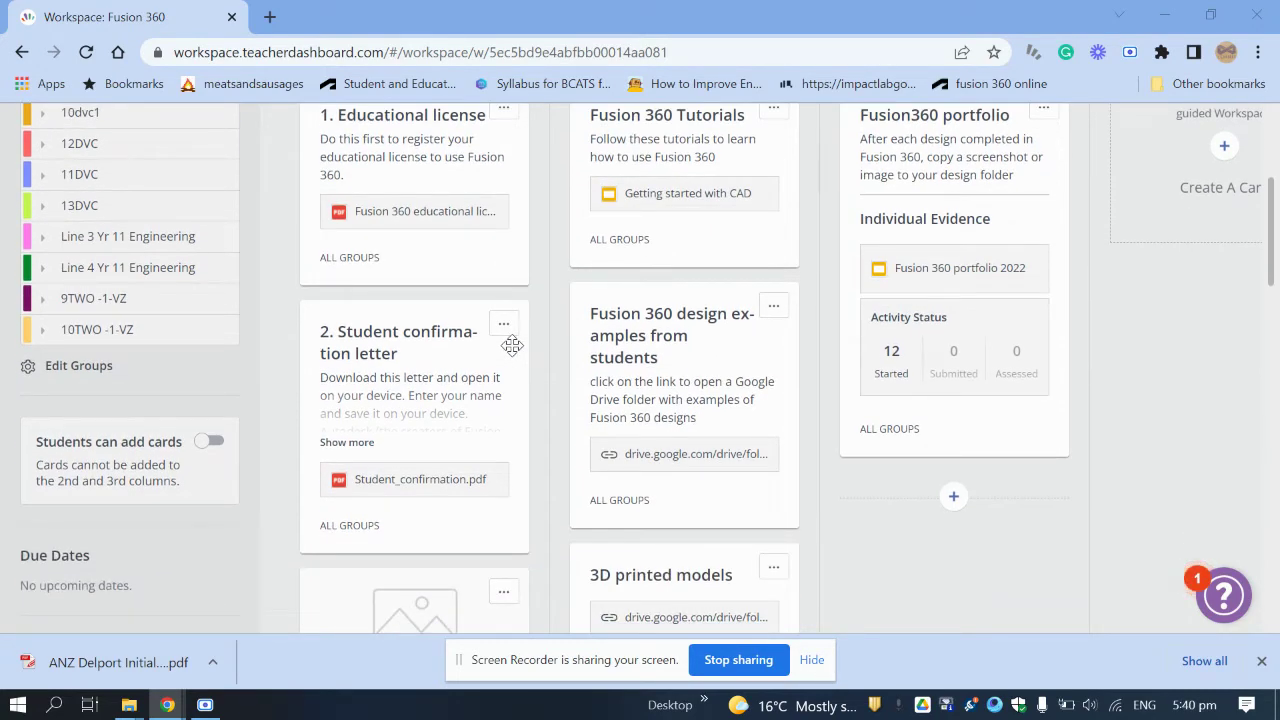
scroll(532, 395, "down", 3)
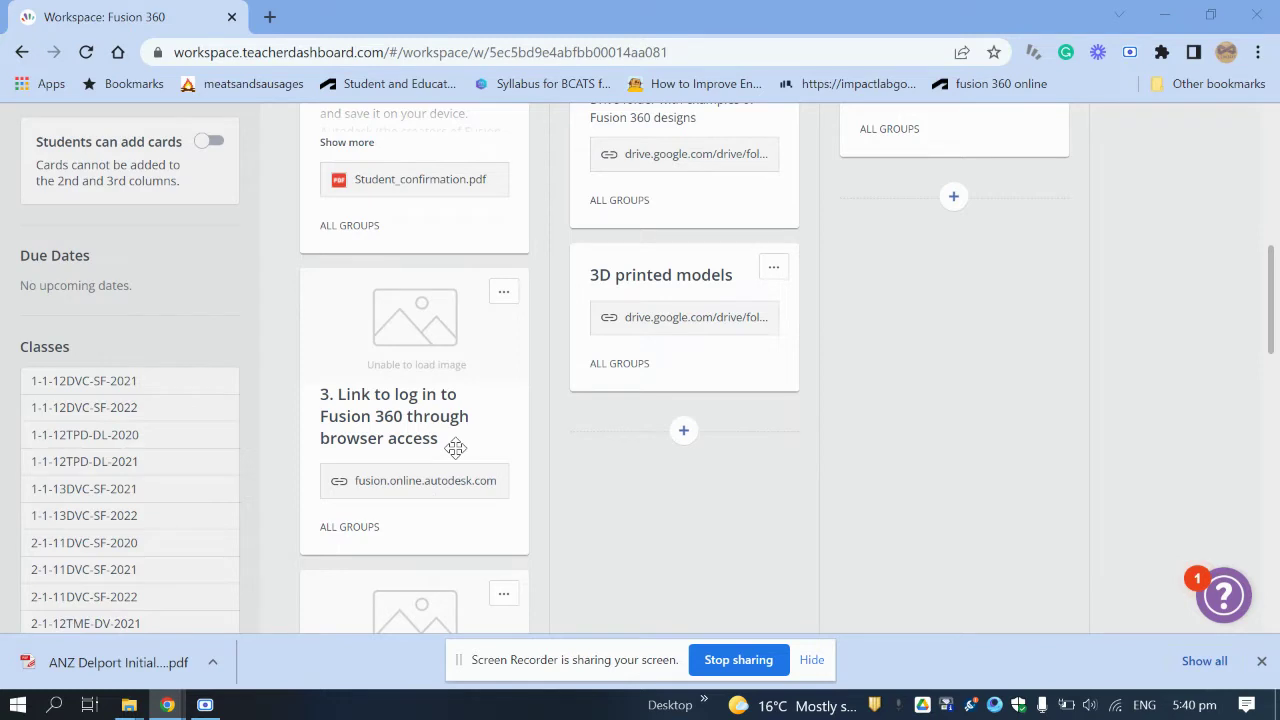
scroll(455, 448, "down", 3)
scroll(455, 448, "down", 1)
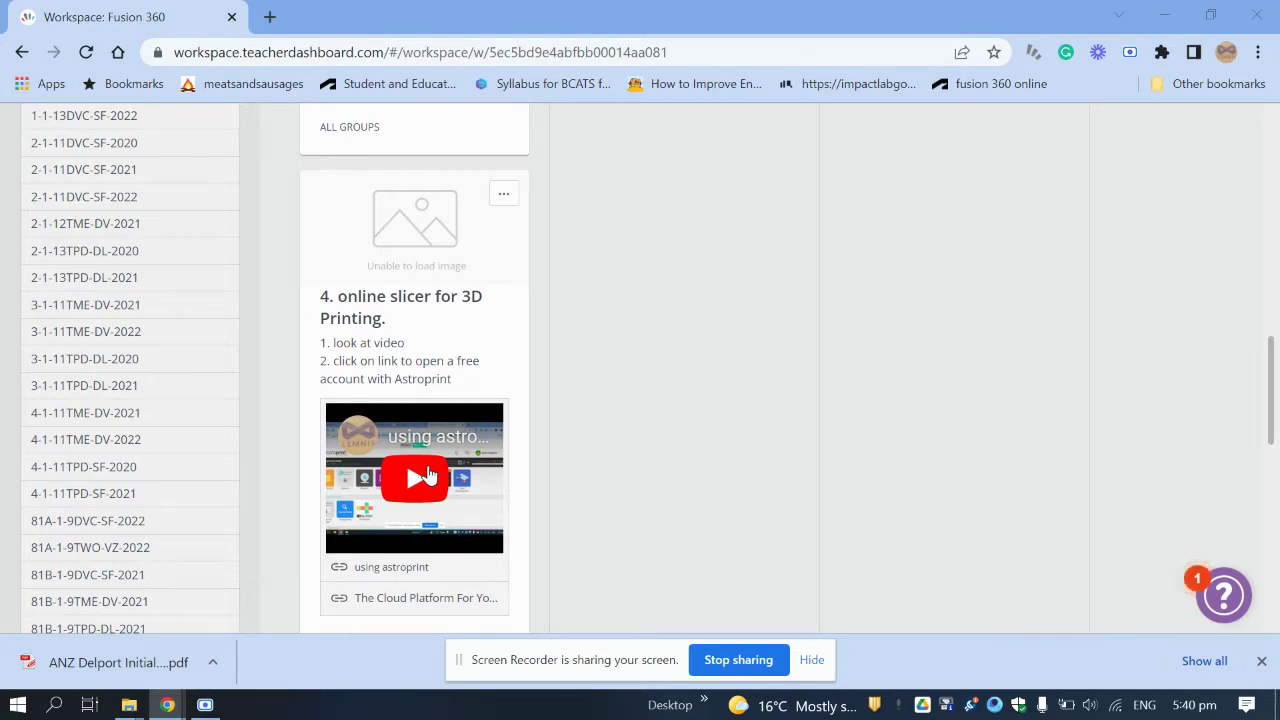
Open the AstroPrint site linked on the online slicer card and start using it with the free Basic plan
scroll(428, 474, "down", 1)
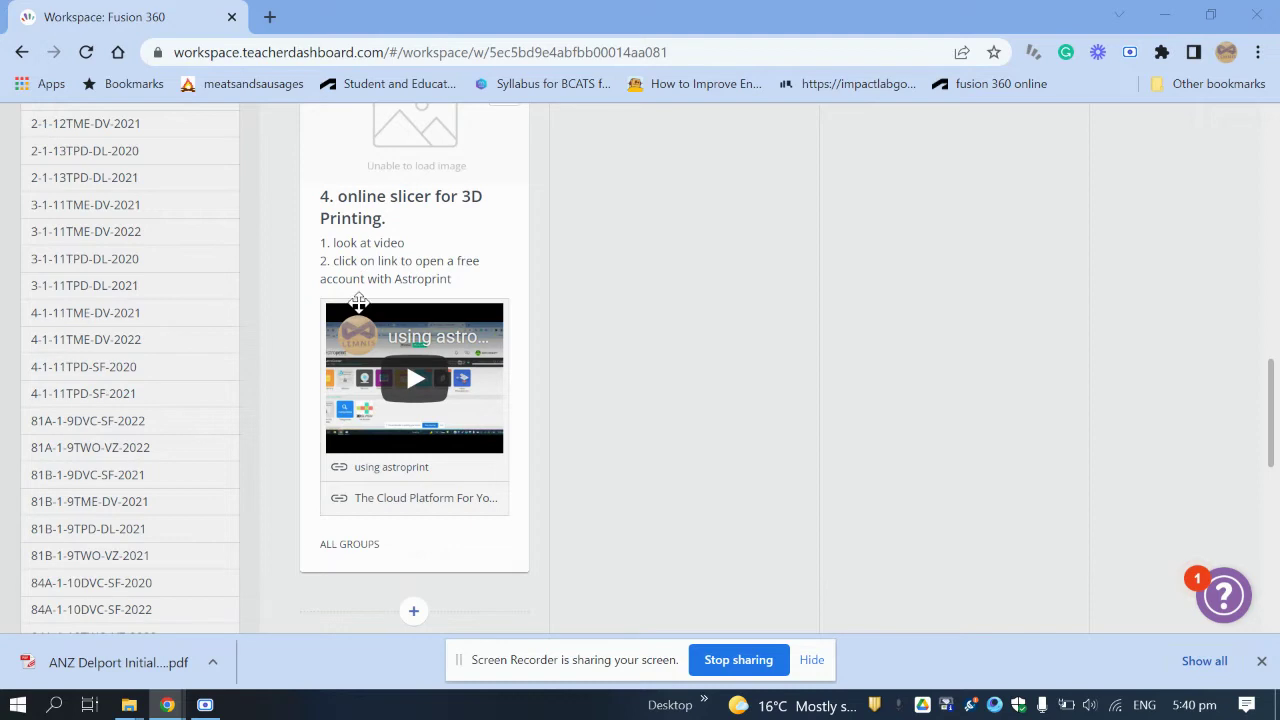
left_click(392, 504)
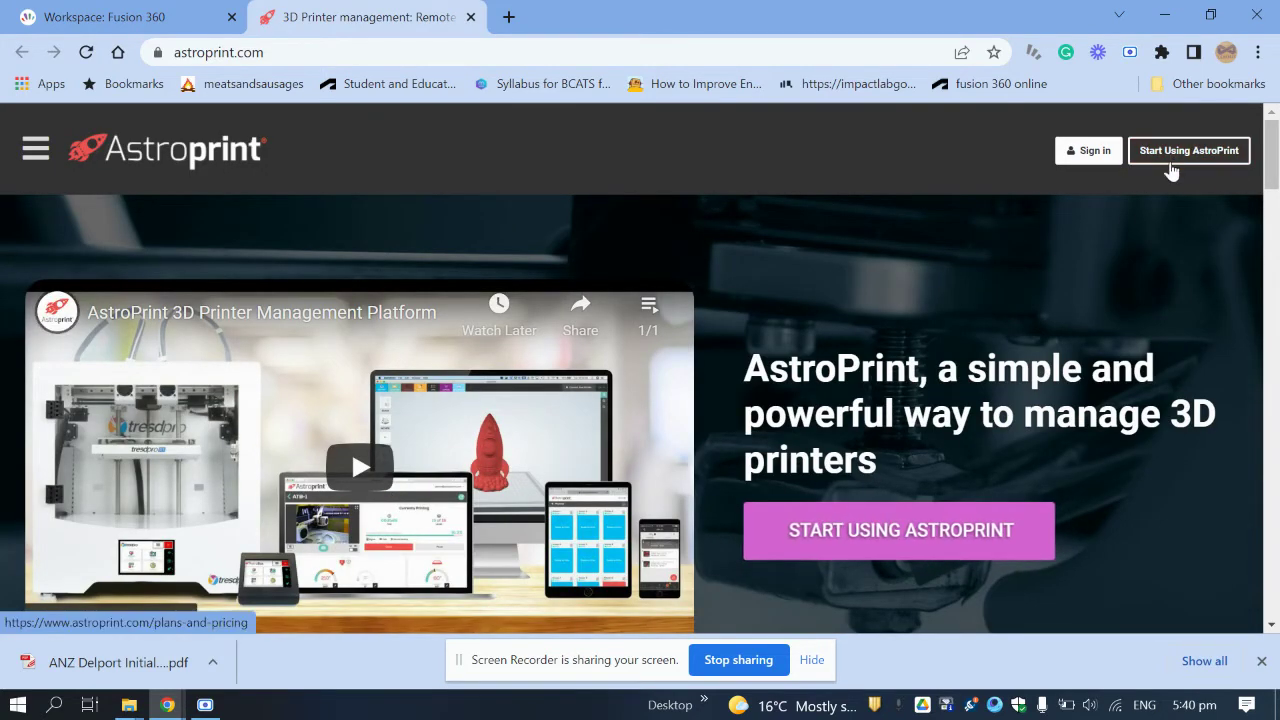
left_click(918, 538)
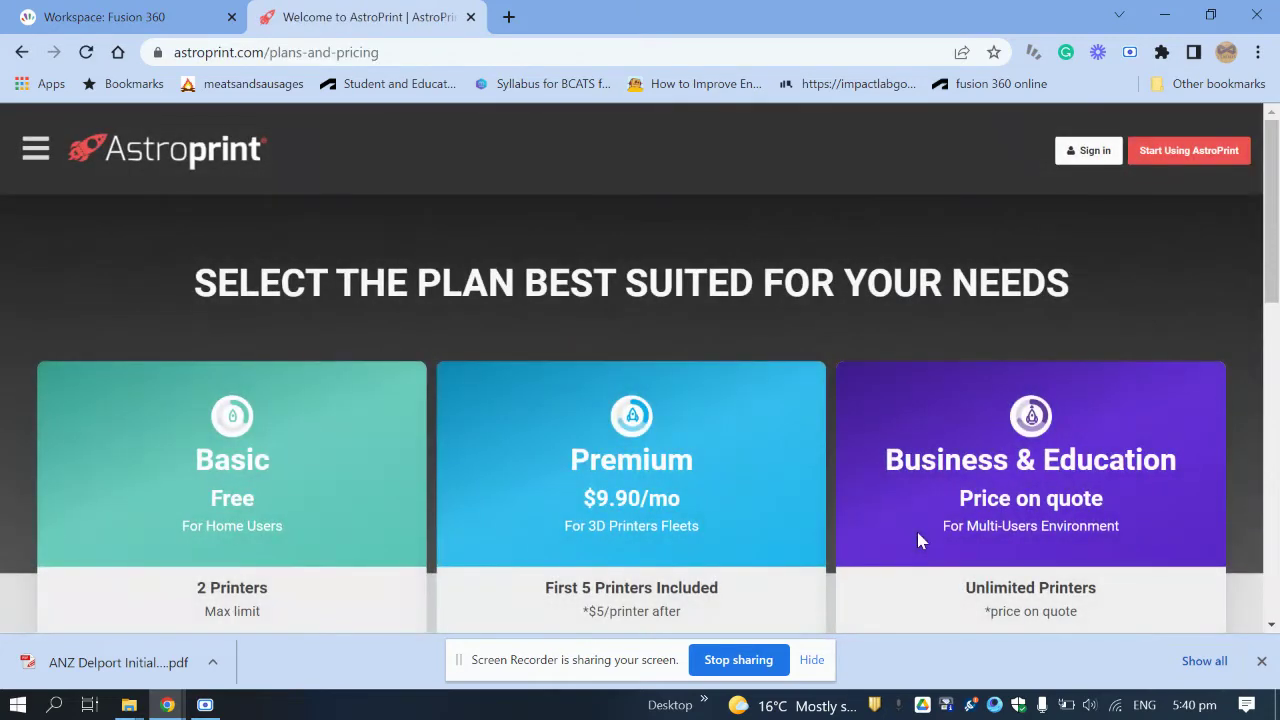
scroll(213, 473, "down", 4)
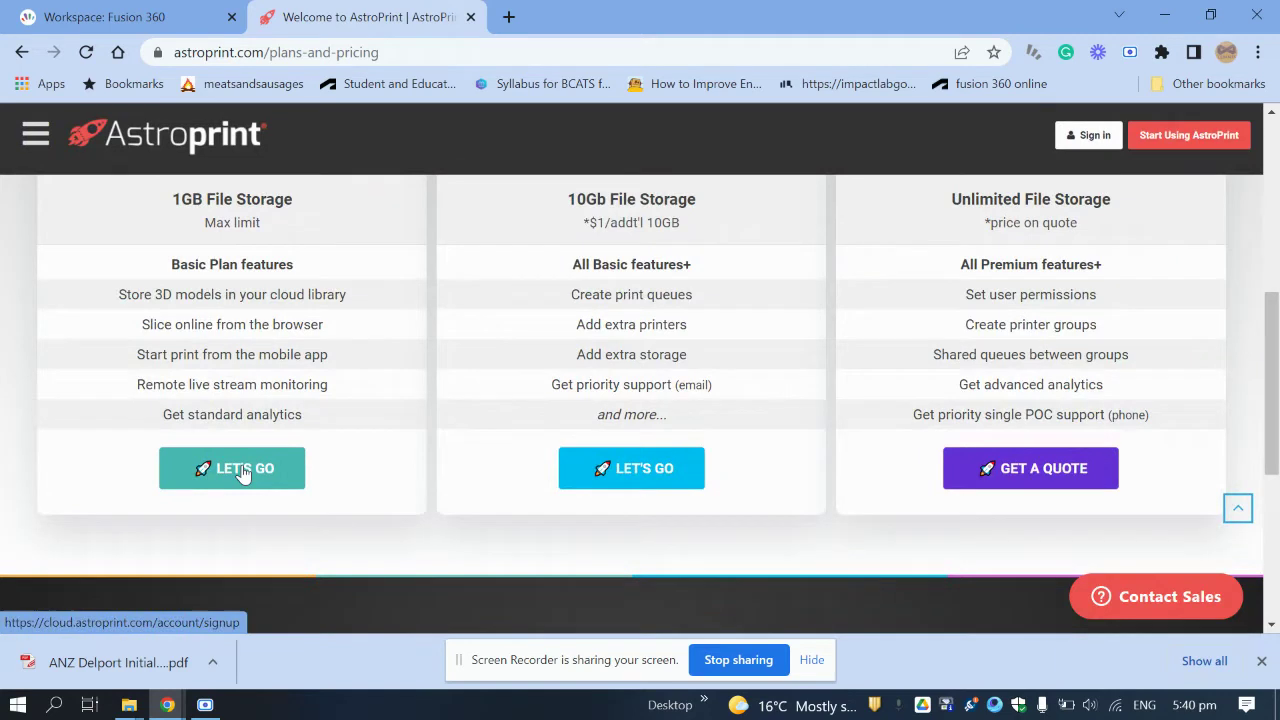
left_click(241, 470)
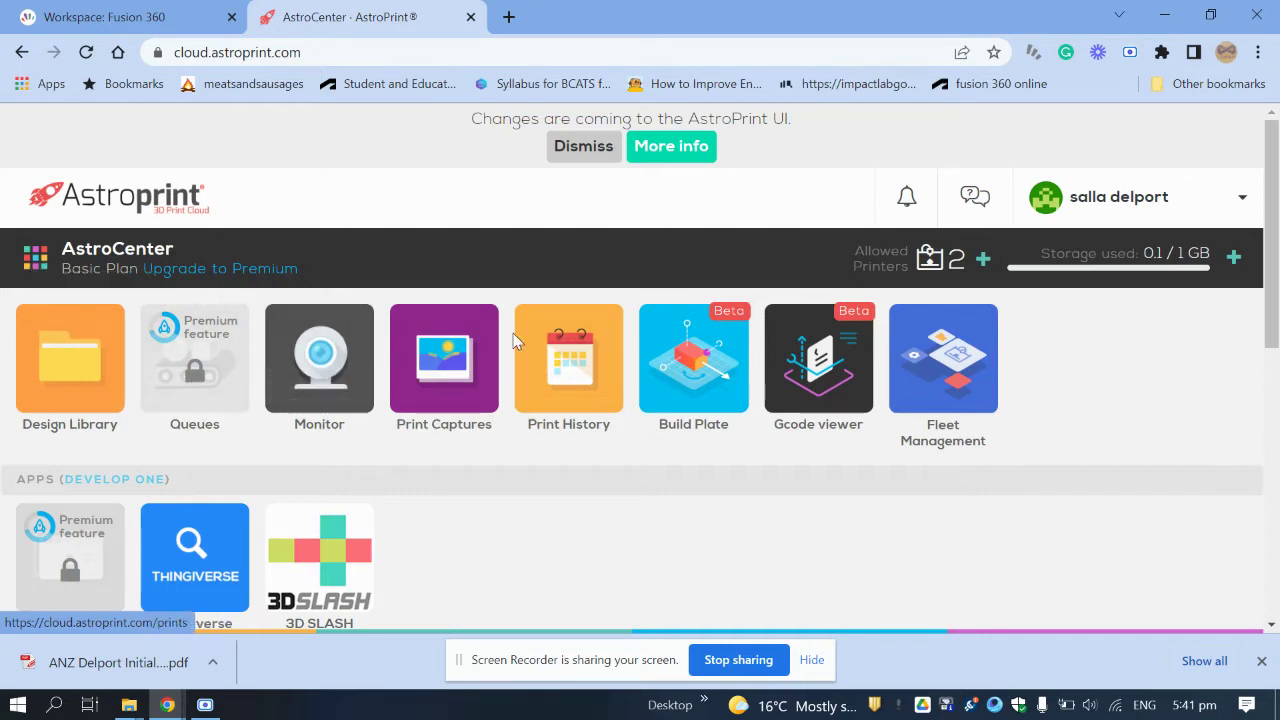
Choose manufacturer Creality 3D and model Ender-3 for a new printer profile, closing the dialog without adding it
scroll(514, 337, "down", 3)
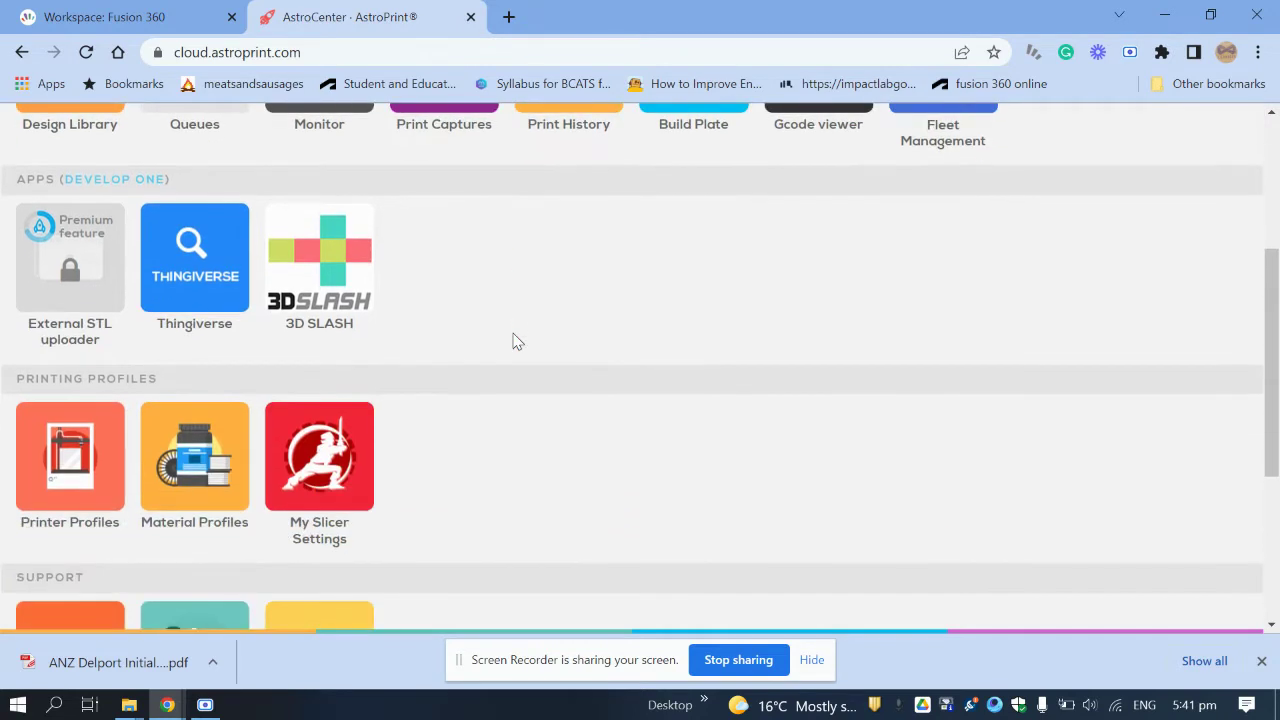
left_click(89, 483)
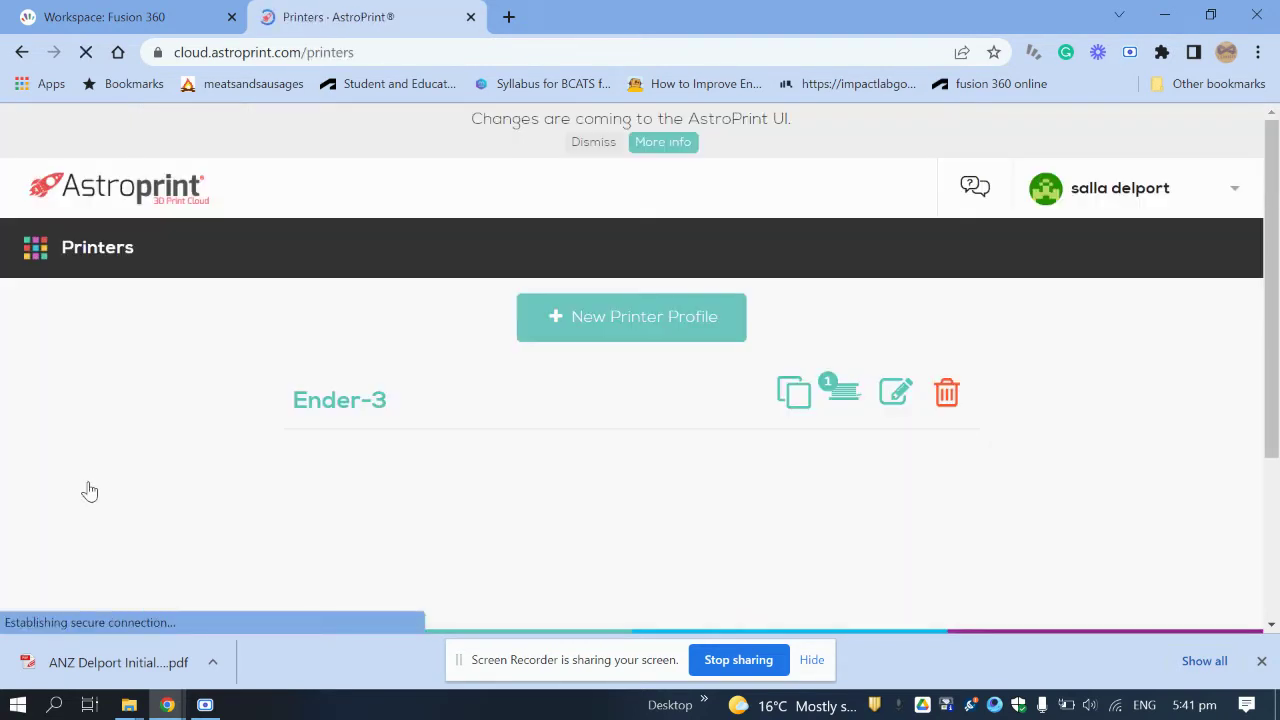
left_click(697, 322)
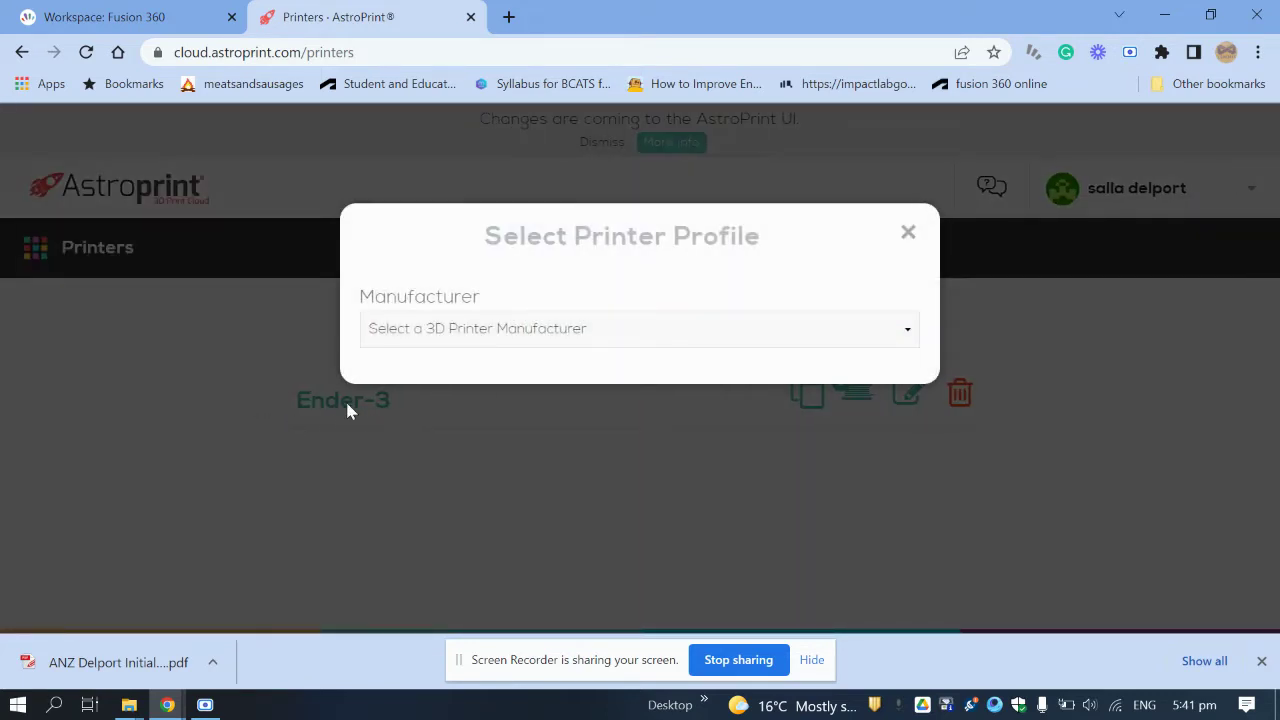
left_click(557, 330)
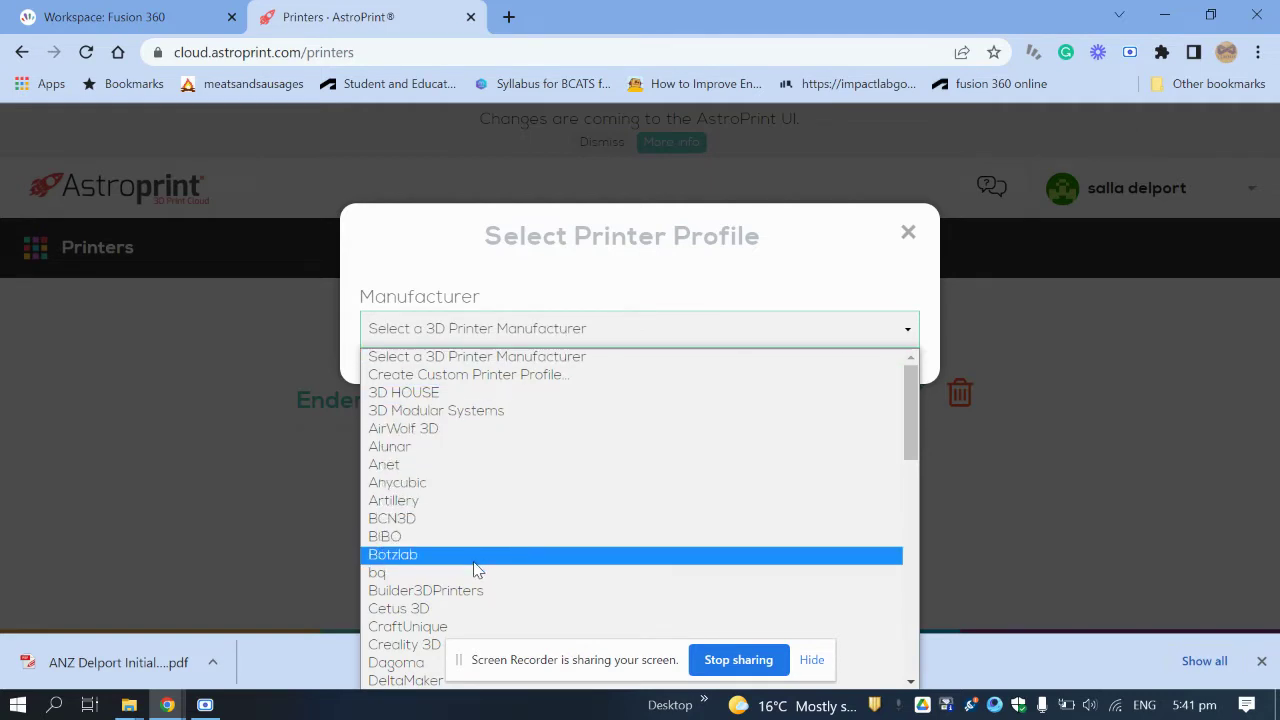
scroll(474, 565, "down", 2)
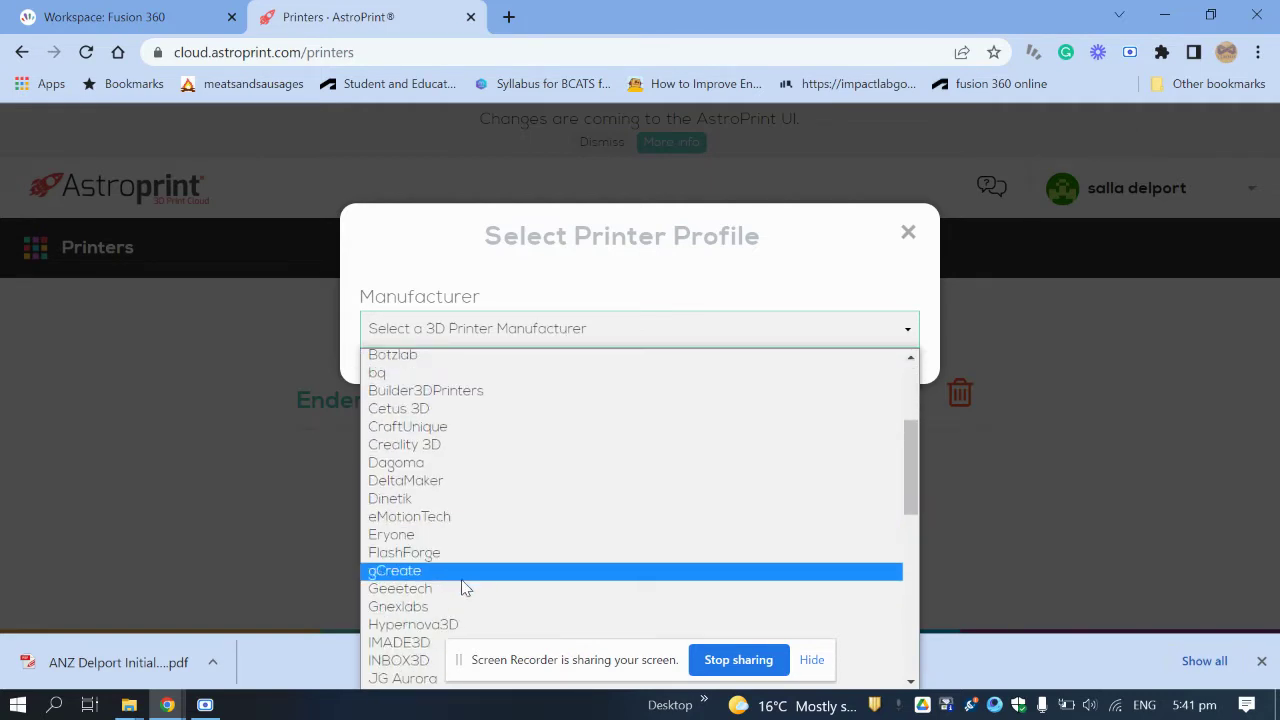
left_click(478, 446)
left_click(479, 418)
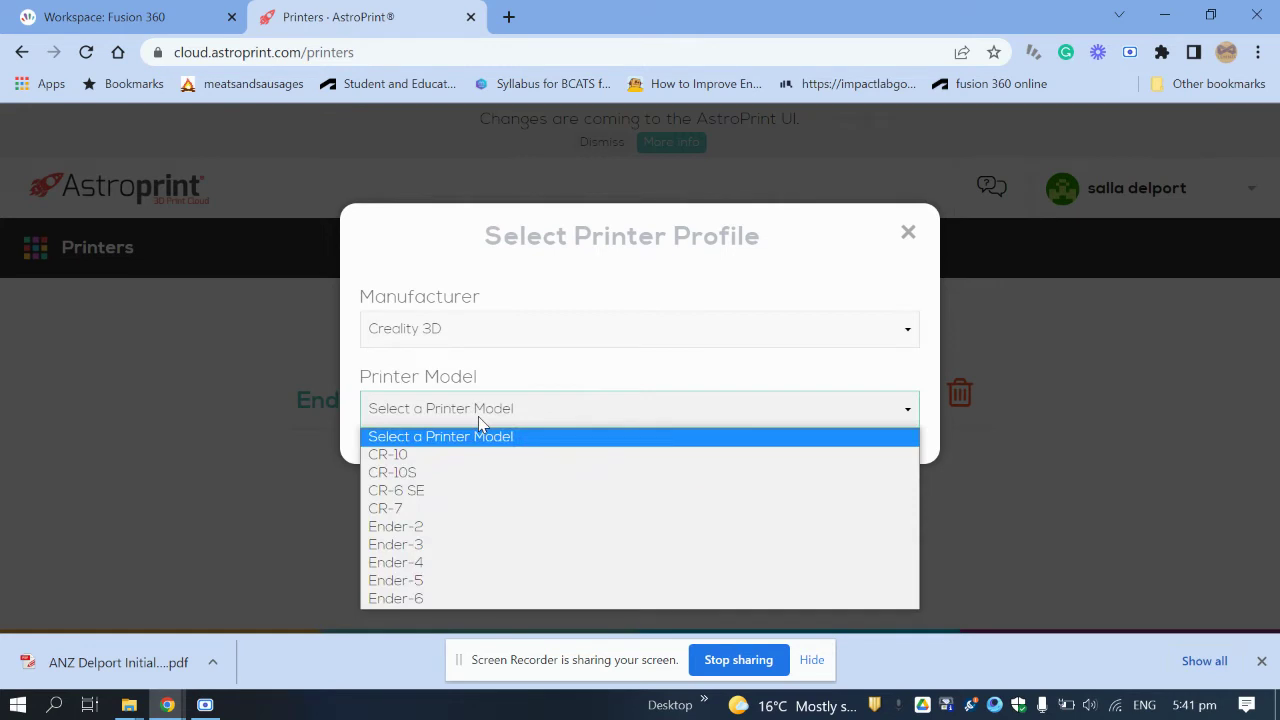
left_click(465, 547)
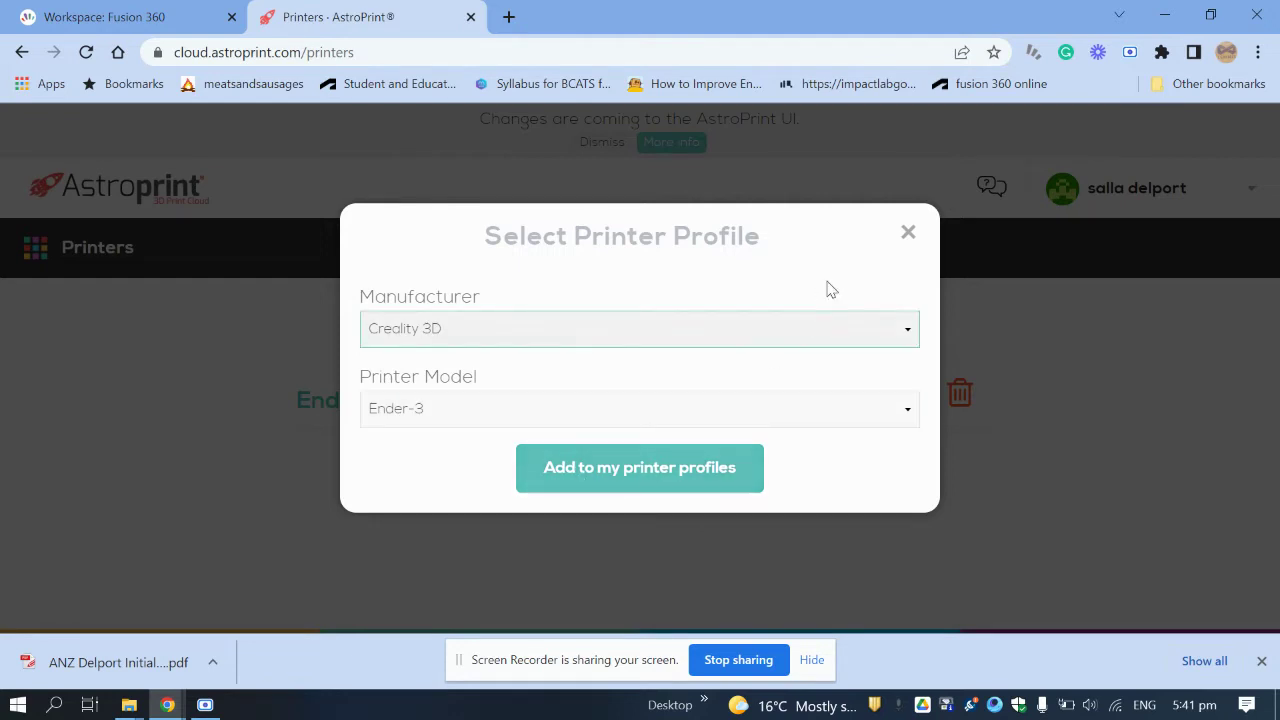
left_click(908, 233)
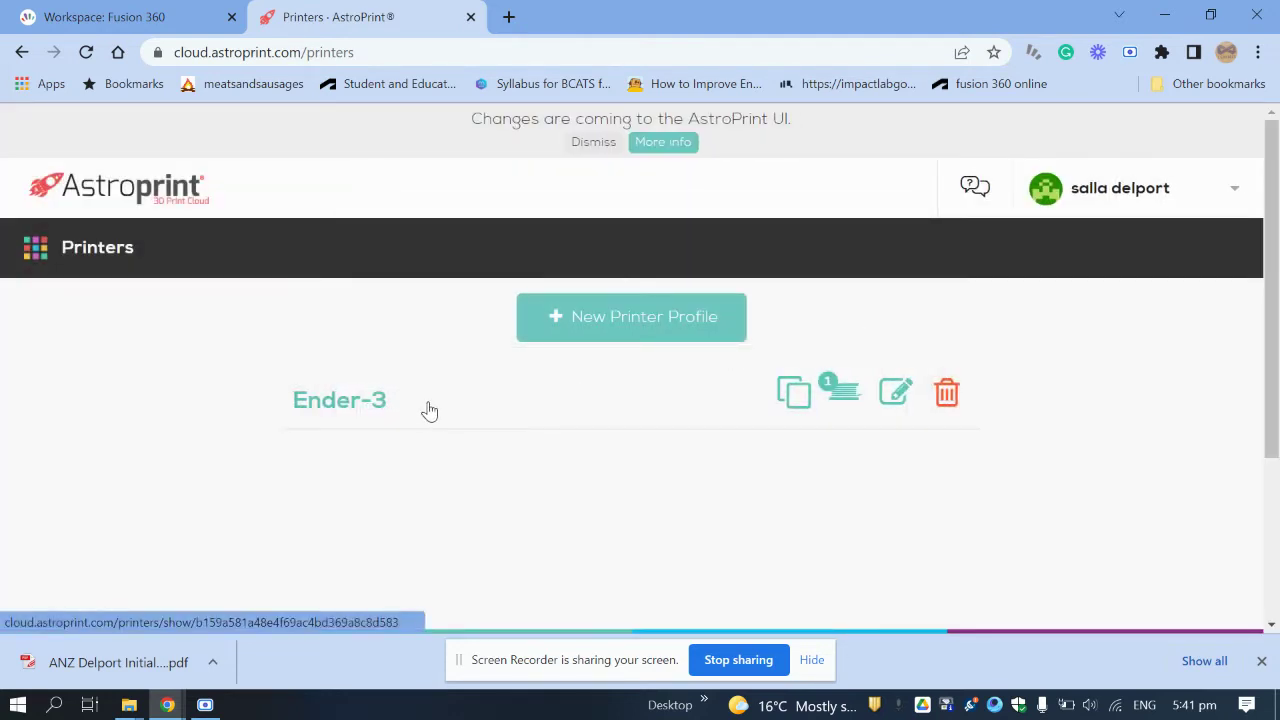
Look at the materials available for a new Ender-3 material profile and leave the dialog without adding one
left_click(31, 256)
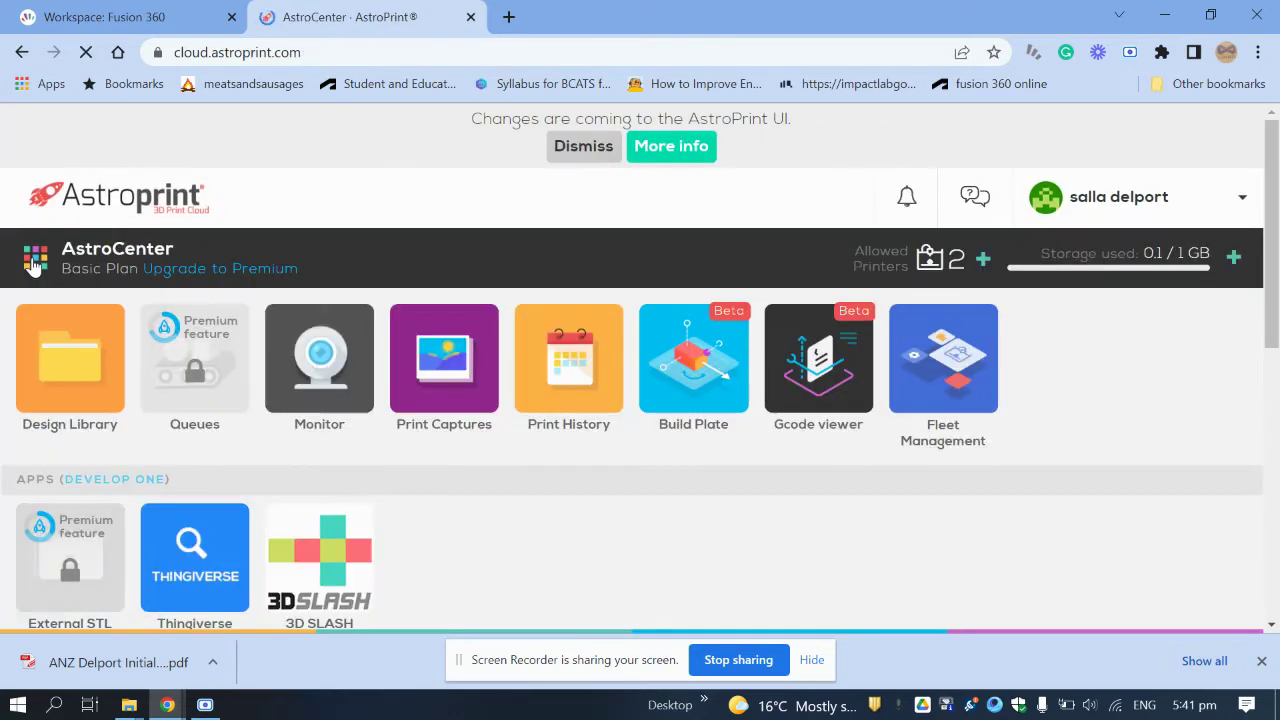
scroll(540, 467, "down", 2)
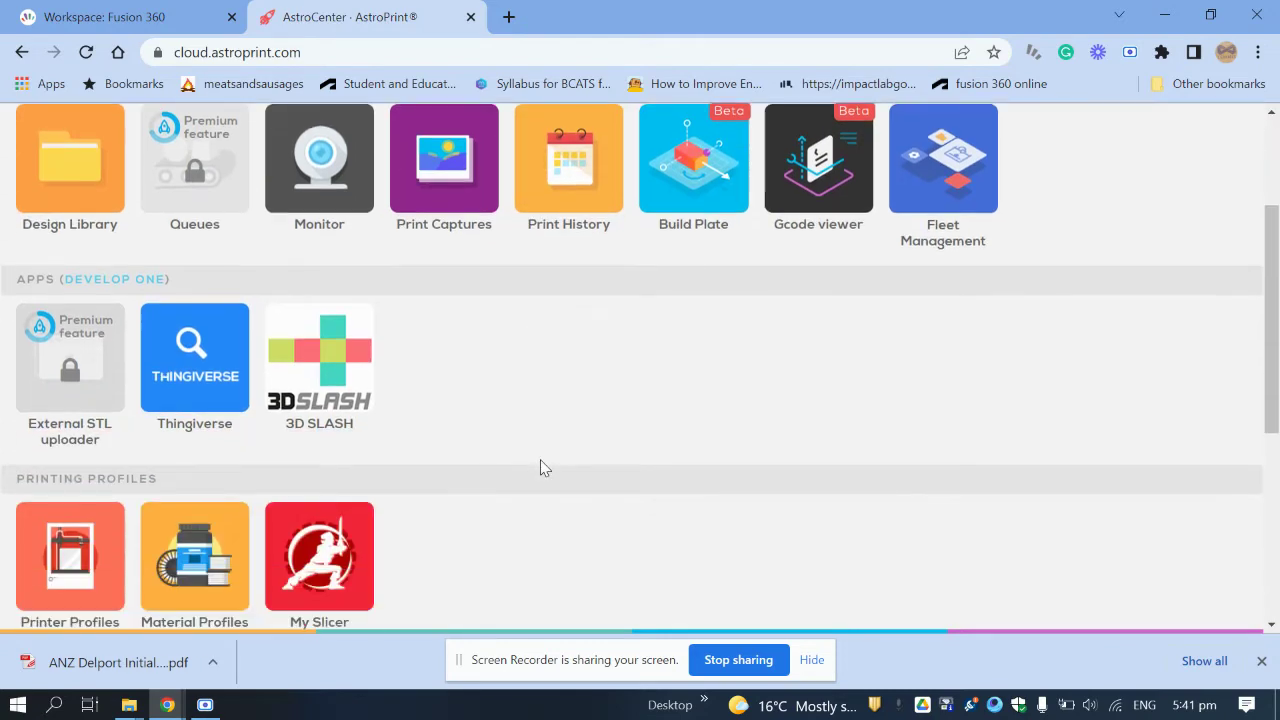
scroll(560, 474, "down", 2)
left_click(239, 386)
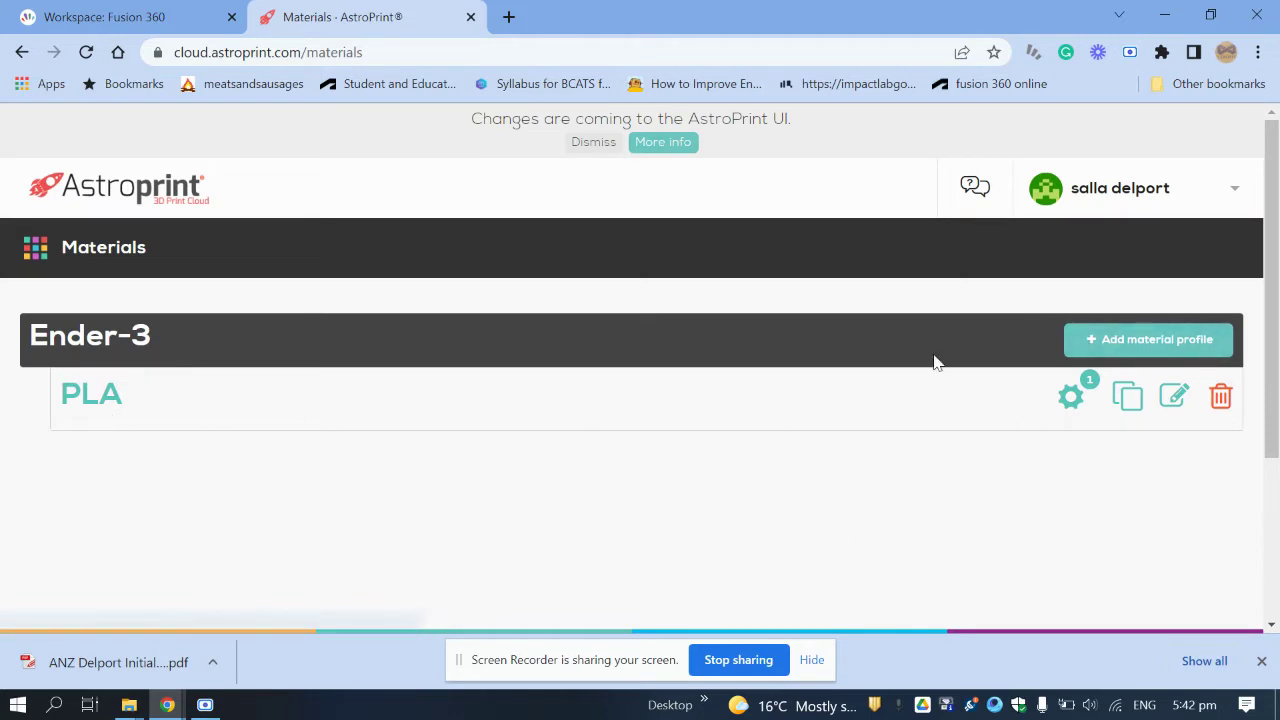
left_click(1109, 341)
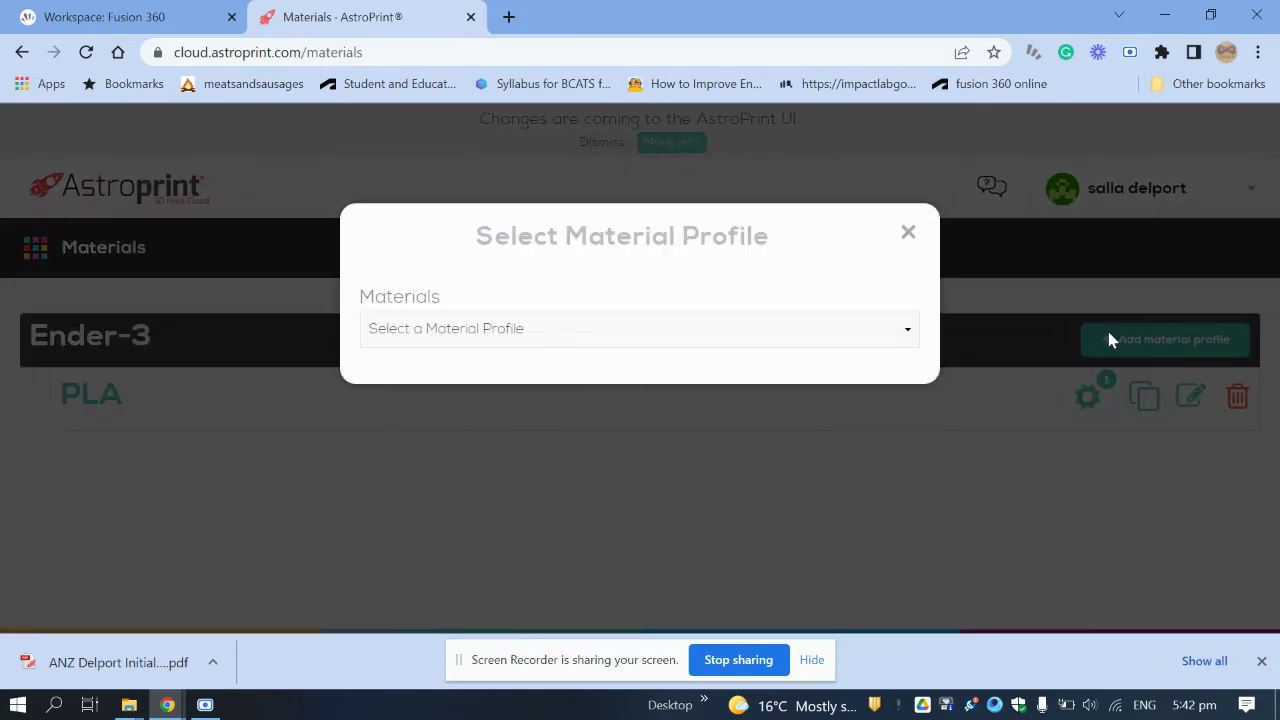
left_click(574, 337)
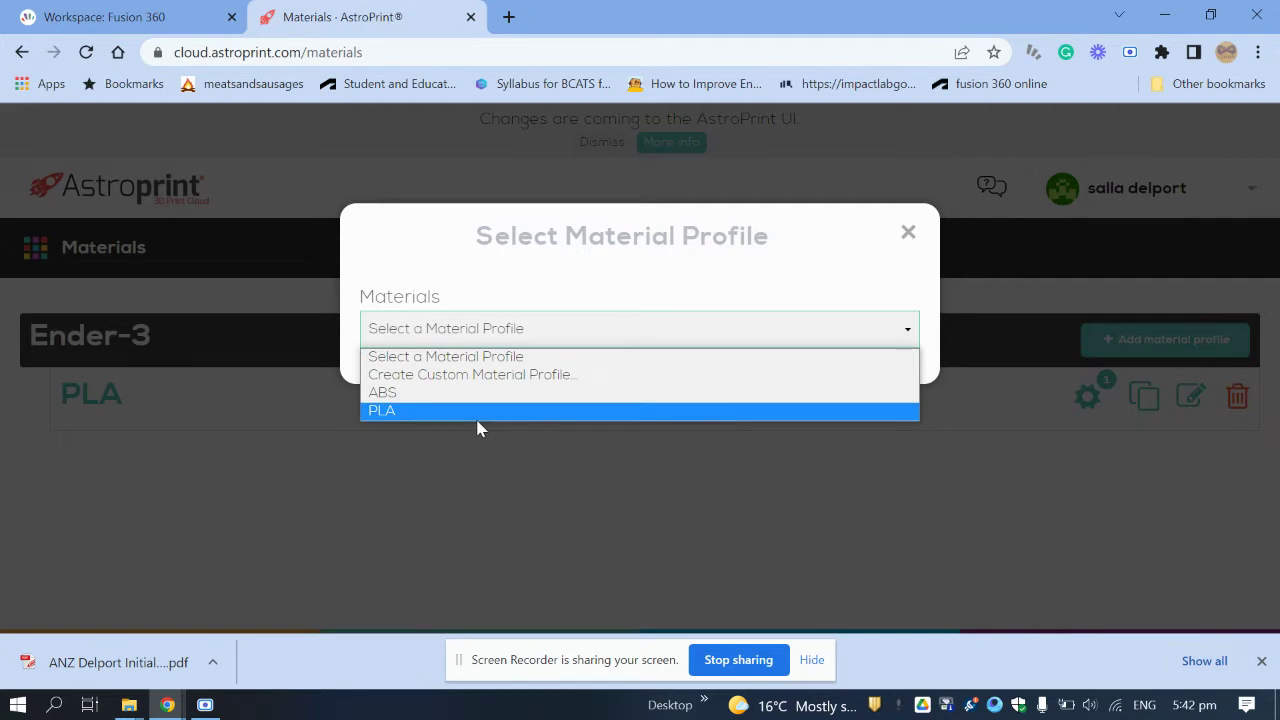
left_click(484, 533)
left_click(484, 533)
Return to AstroCenter and look over its printing profile options, including My Slicer Settings
left_click(40, 260)
scroll(488, 503, "down", 2)
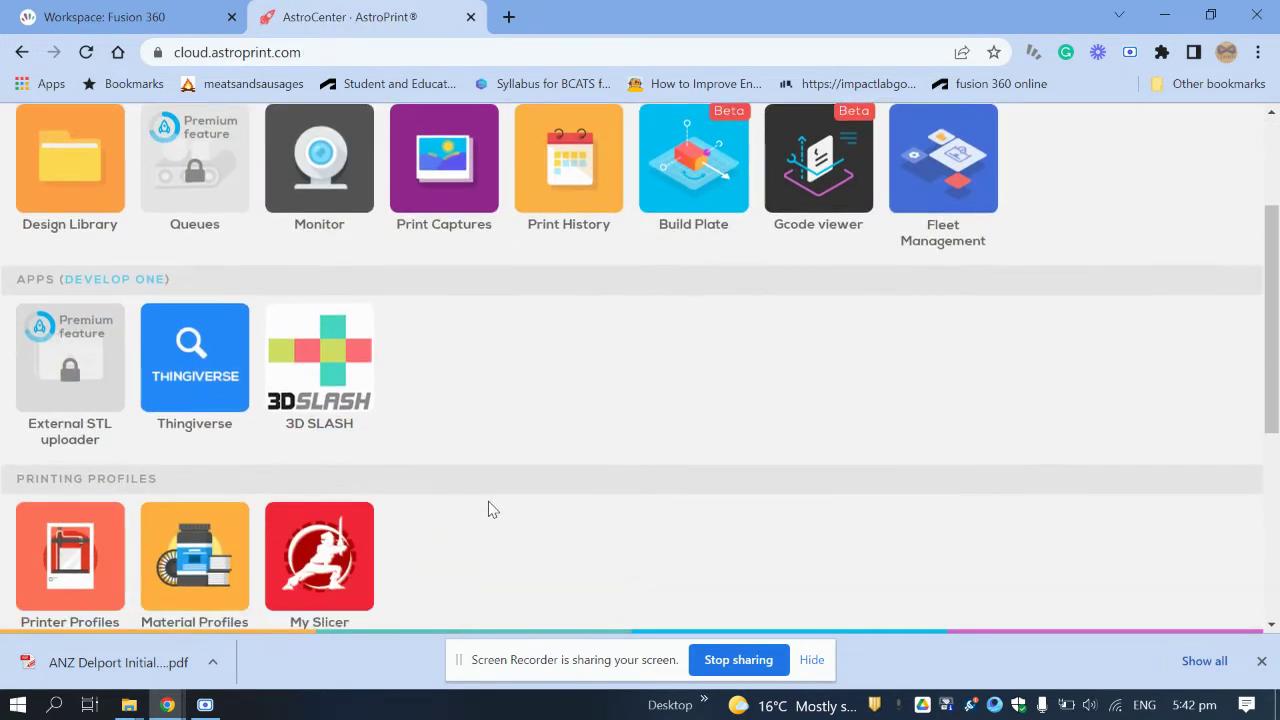
scroll(488, 510, "down", 1)
mouse_move(337, 482)
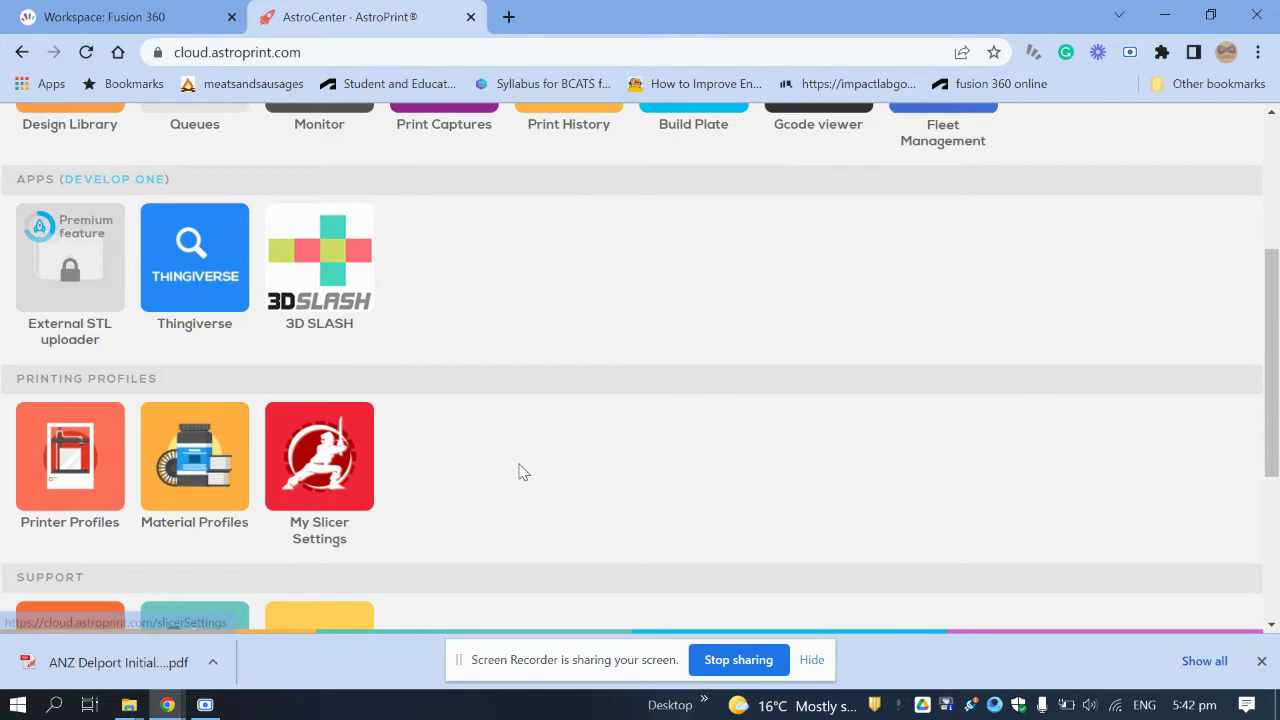
scroll(518, 472, "up", 3)
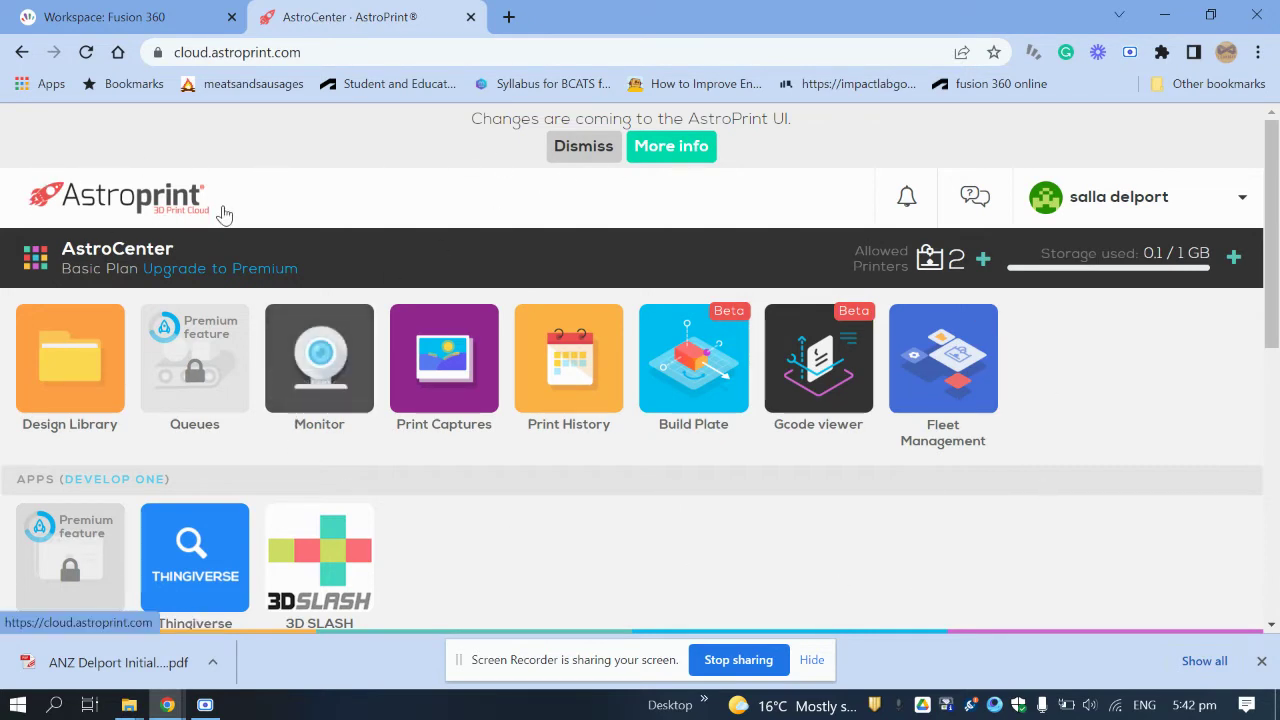
Permanently delete the hammer and keyring folders from the Design Library and return to AstroCenter
left_click(72, 384)
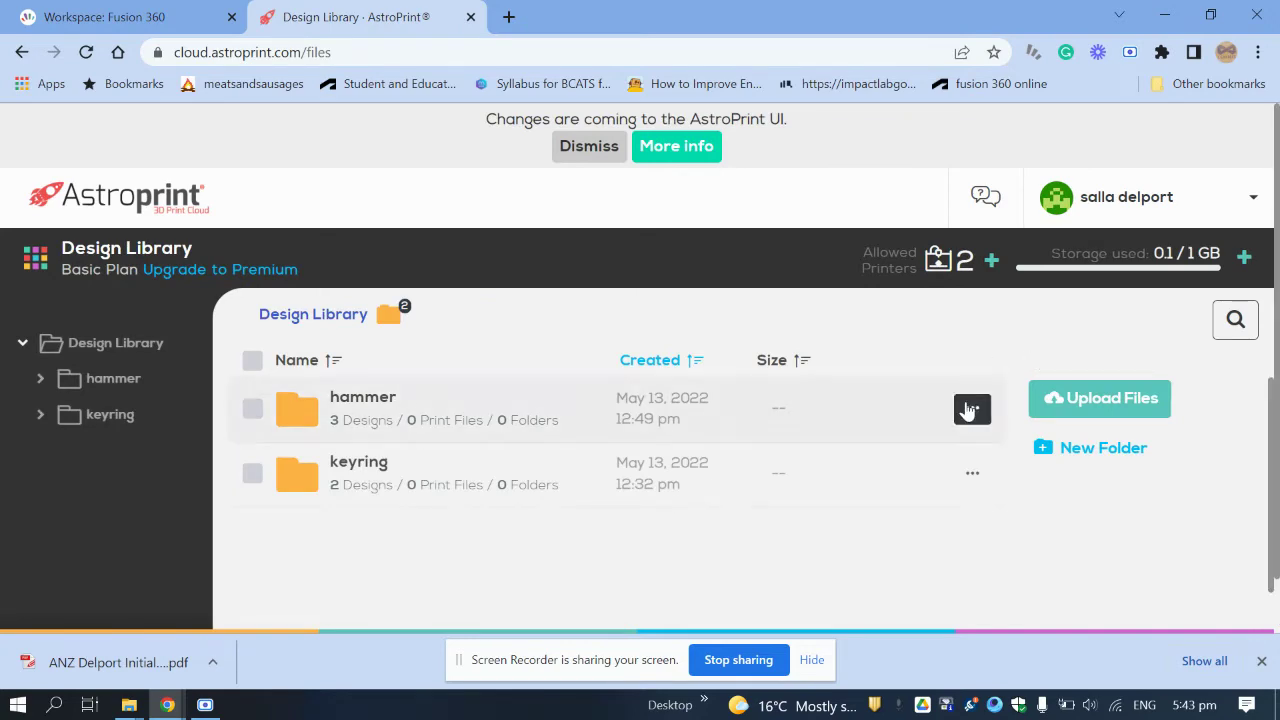
left_click(972, 408)
left_click(893, 550)
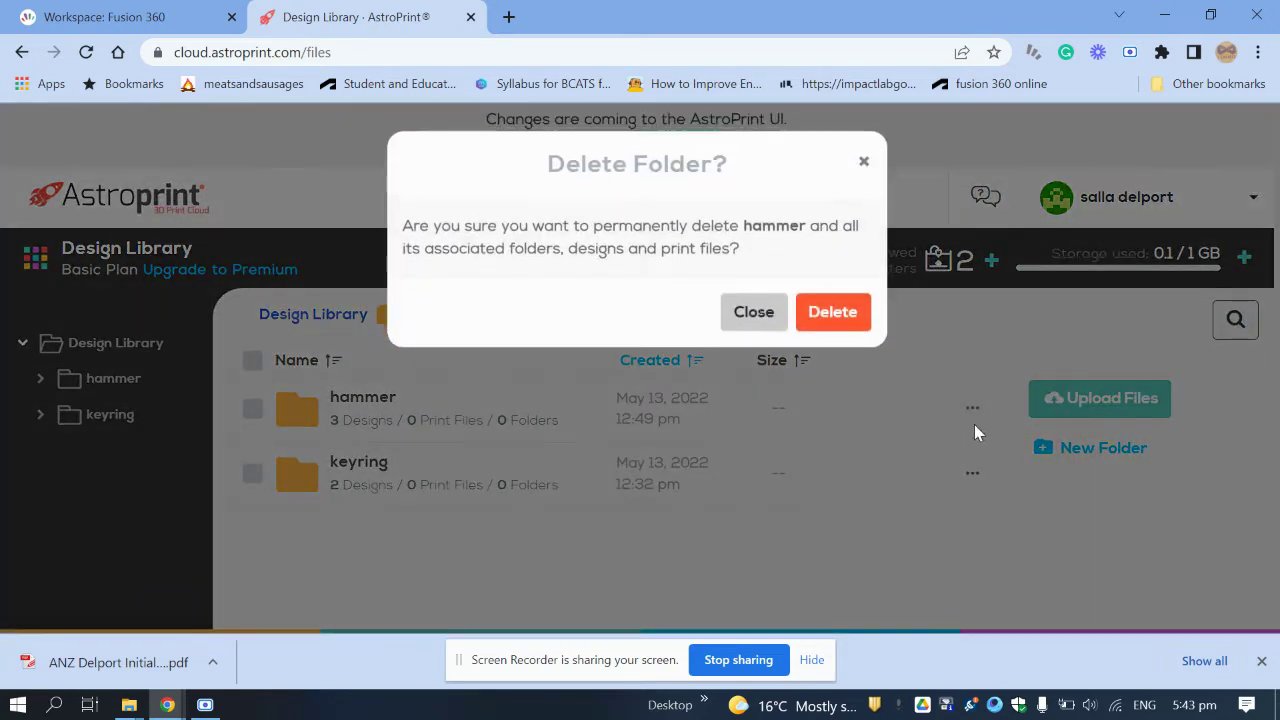
left_click(820, 314)
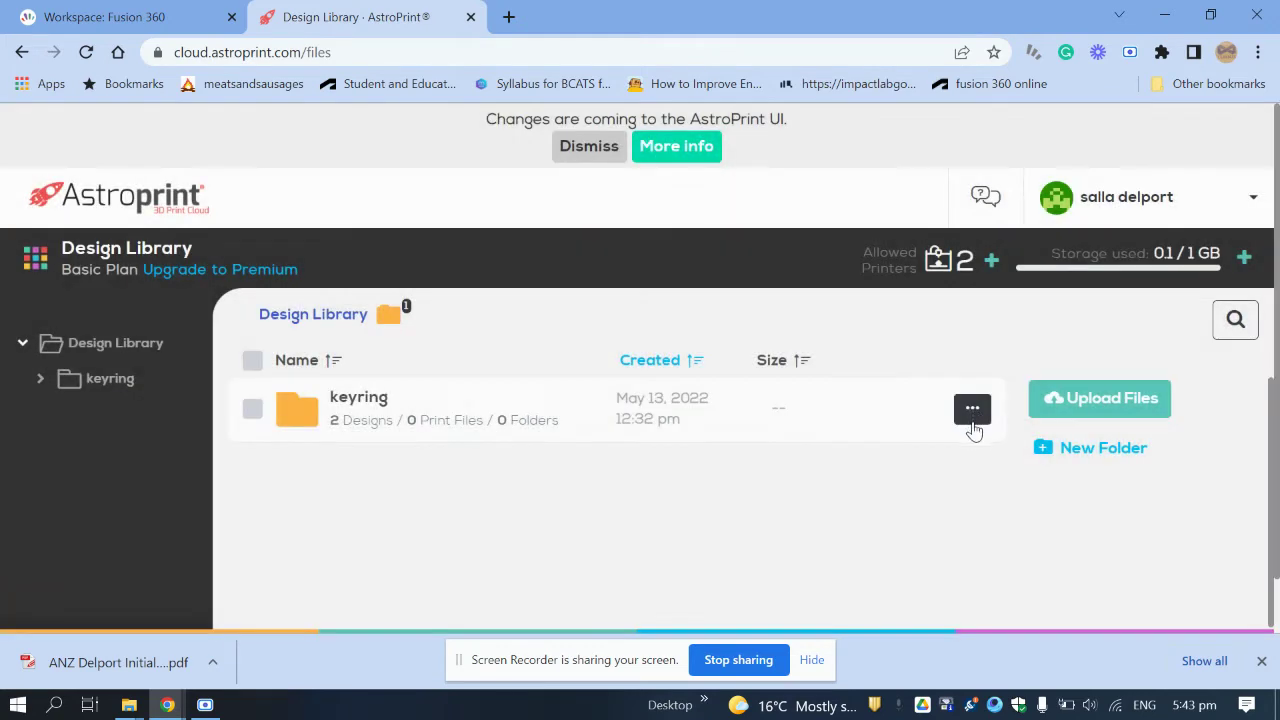
left_click(972, 408)
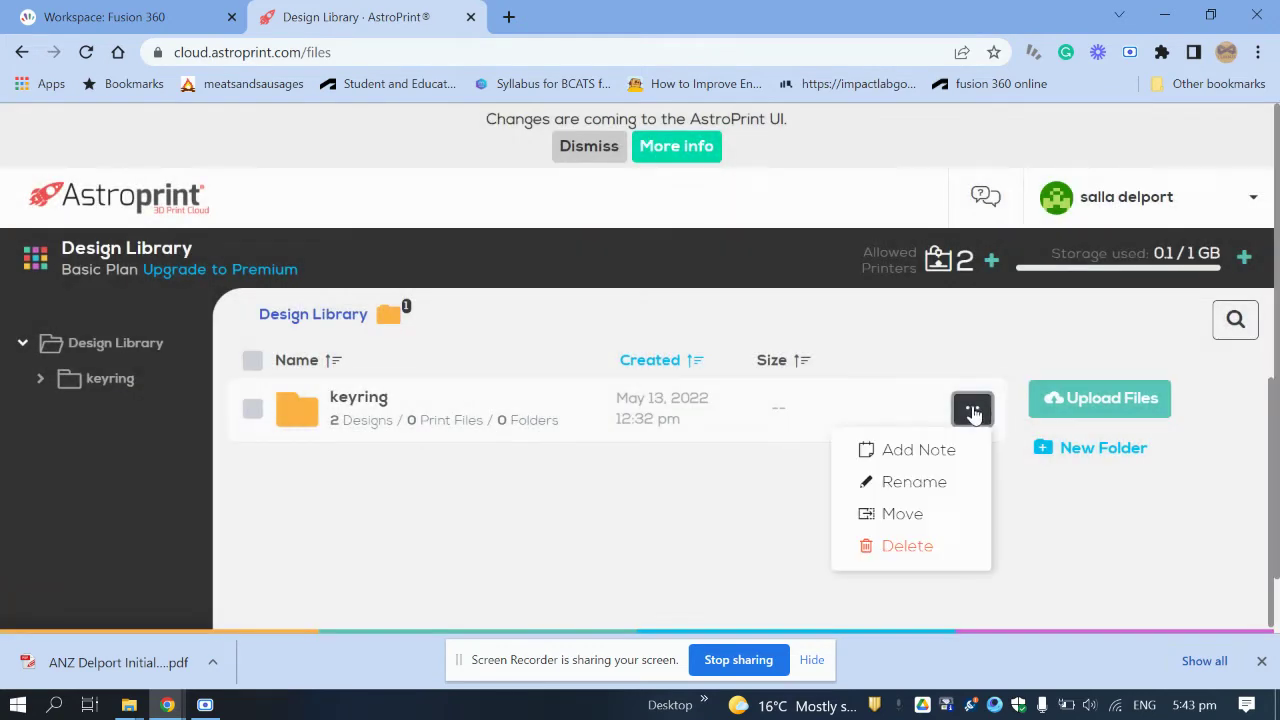
left_click(936, 541)
left_click(818, 312)
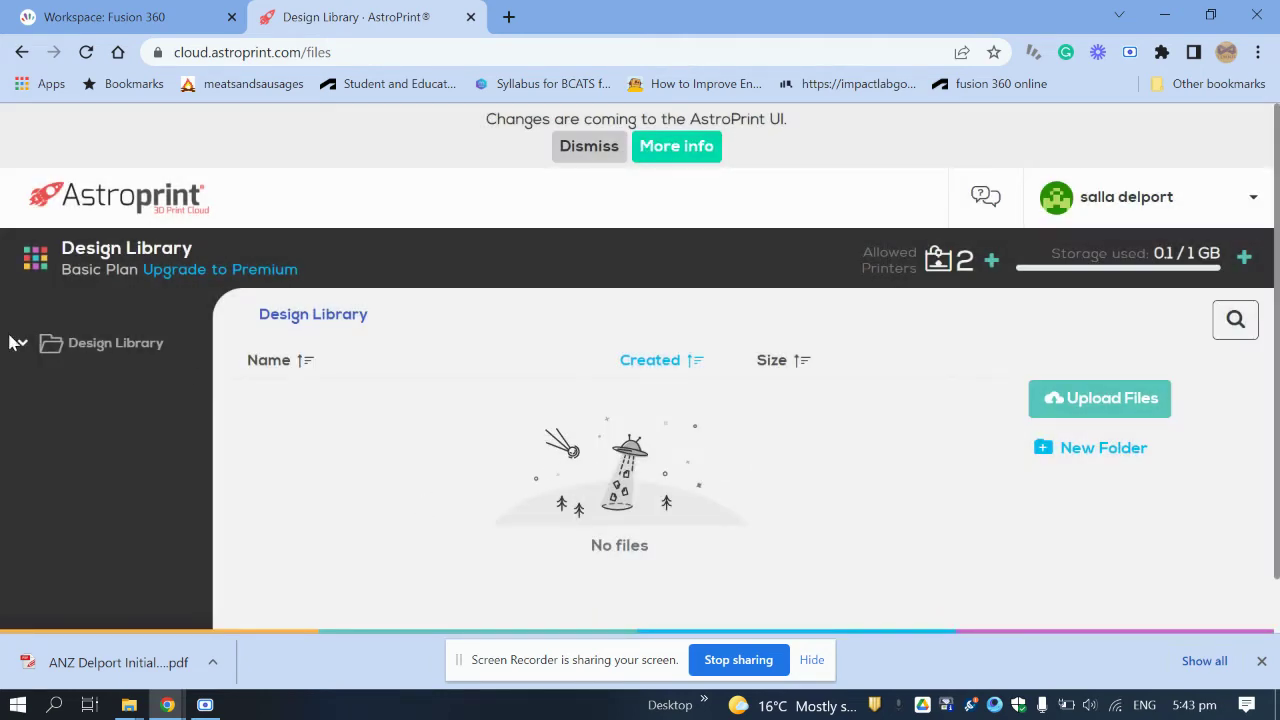
left_click(35, 260)
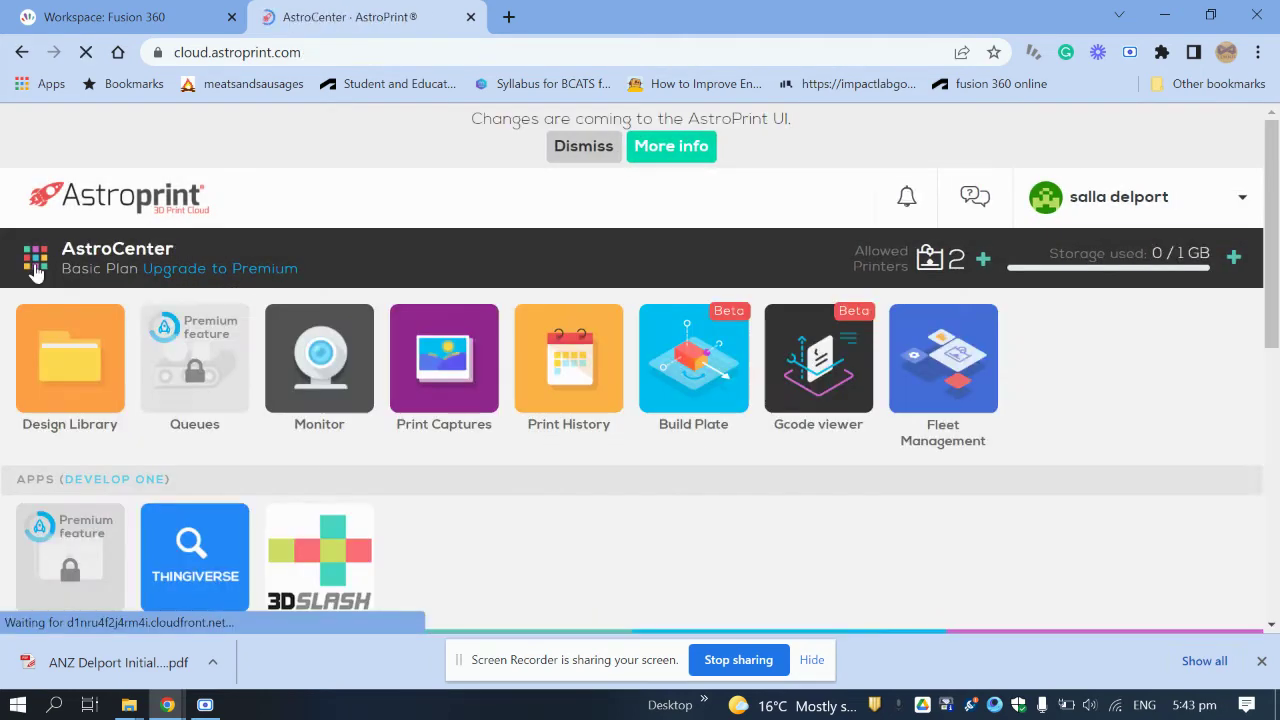
Create a folder named keyring in the Design Library and start a file upload inside it
left_click(83, 350)
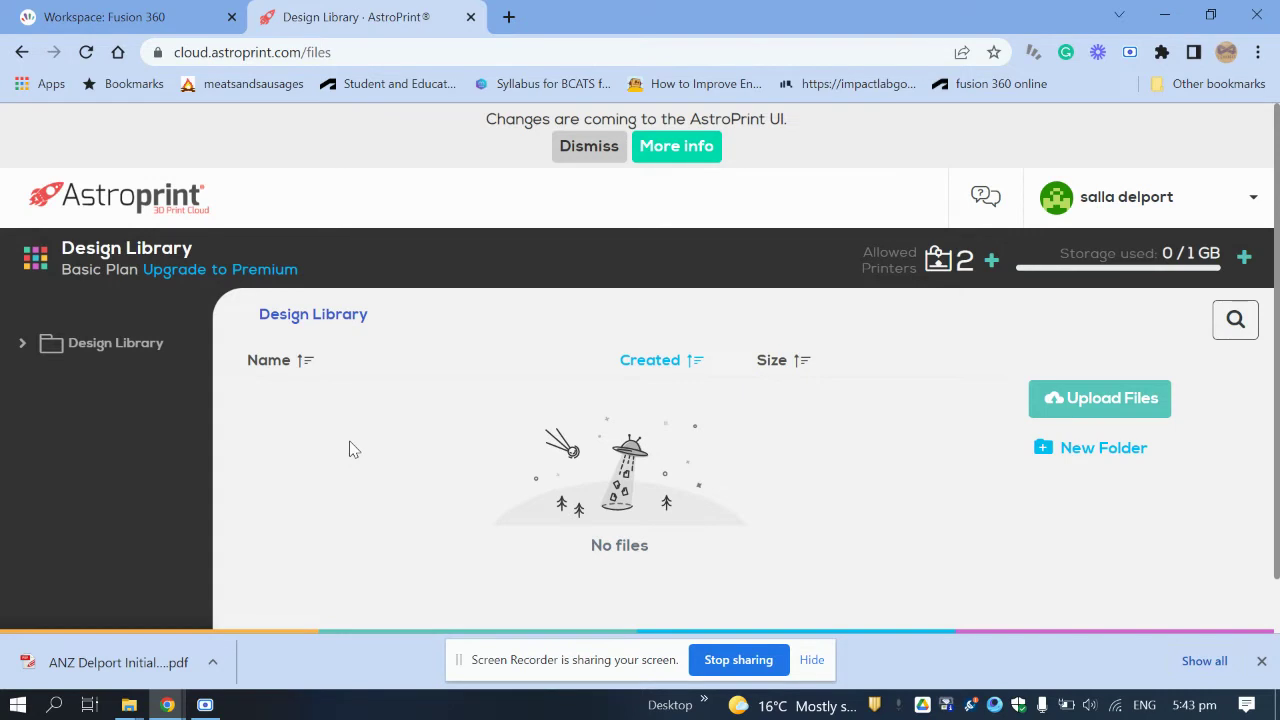
left_click(1075, 447)
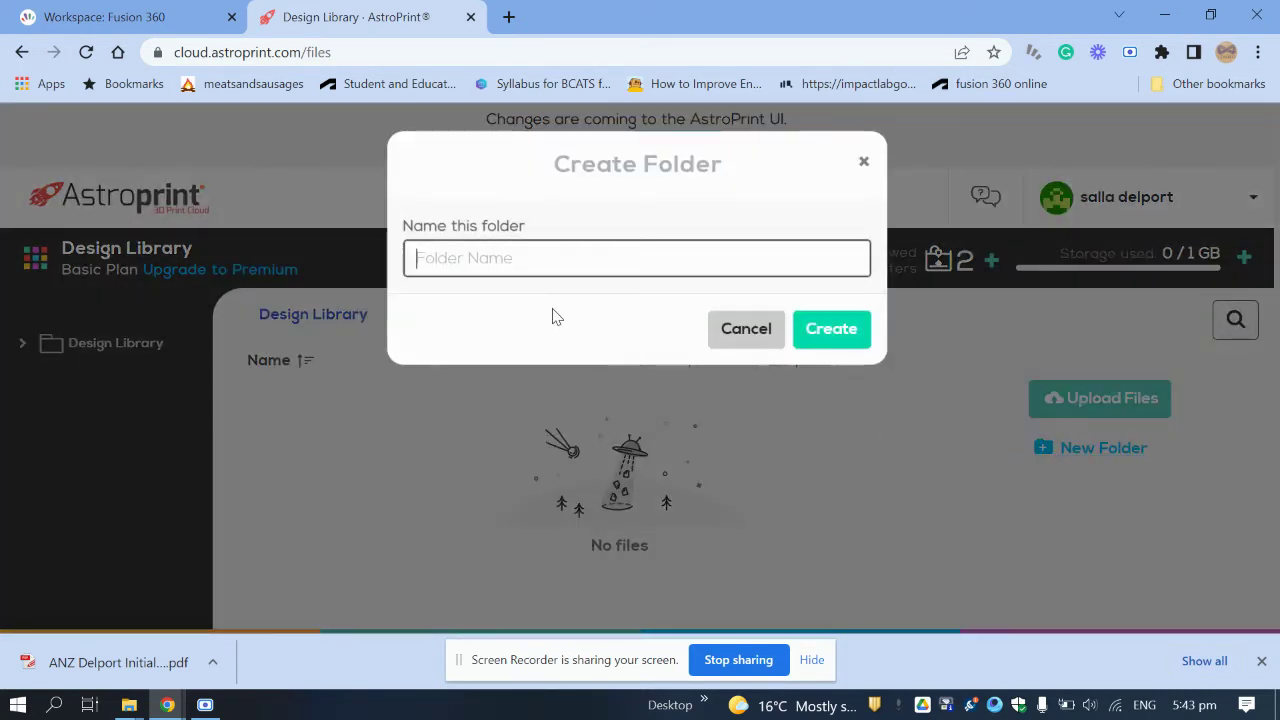
type("keyring")
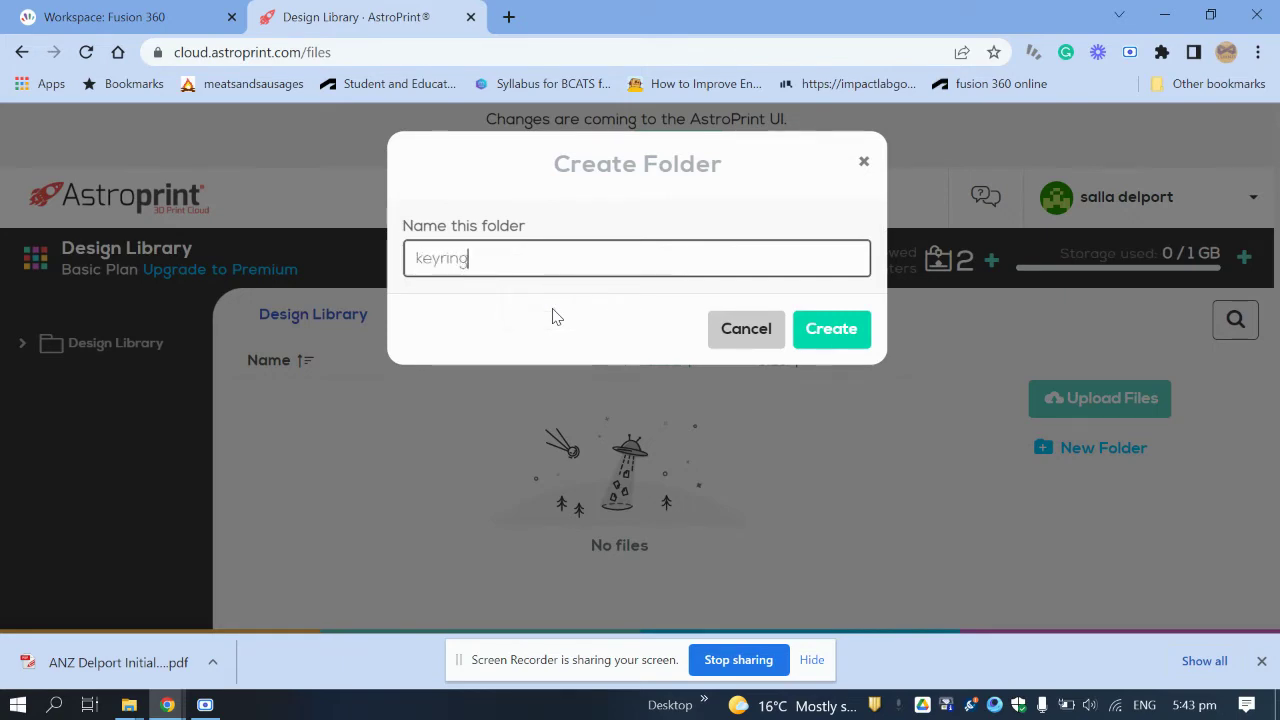
key("Return")
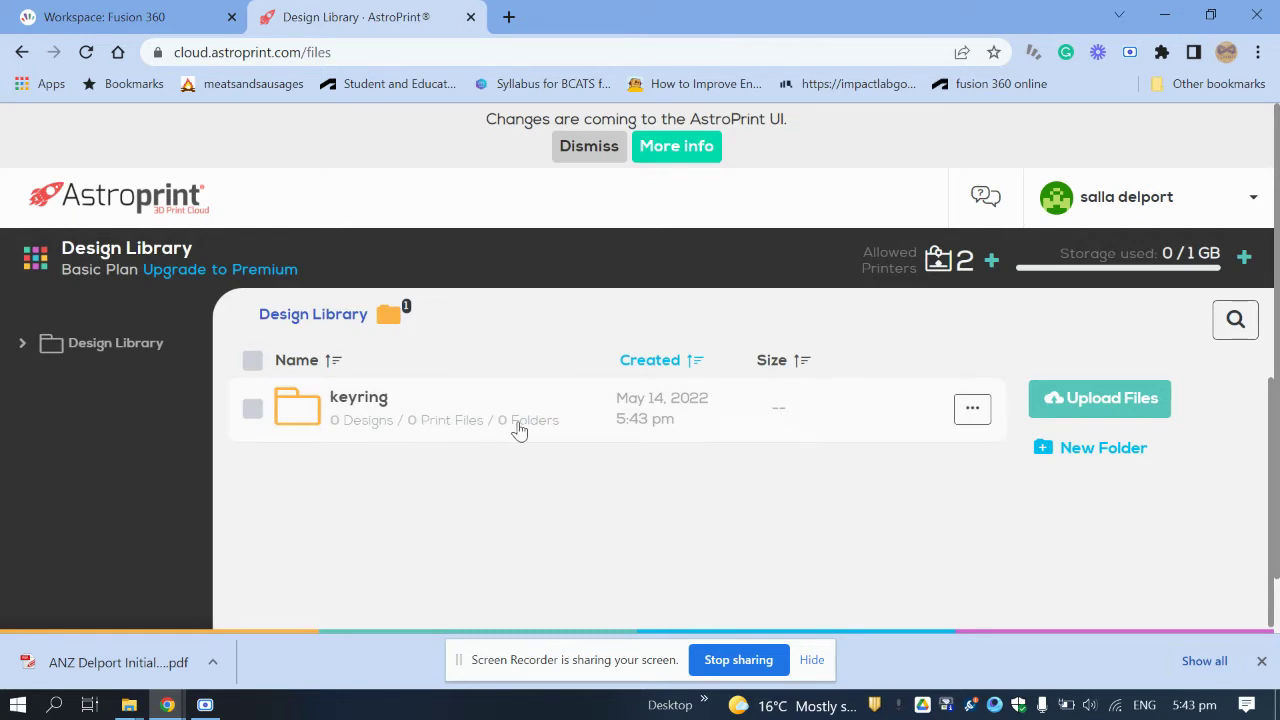
left_click(377, 397)
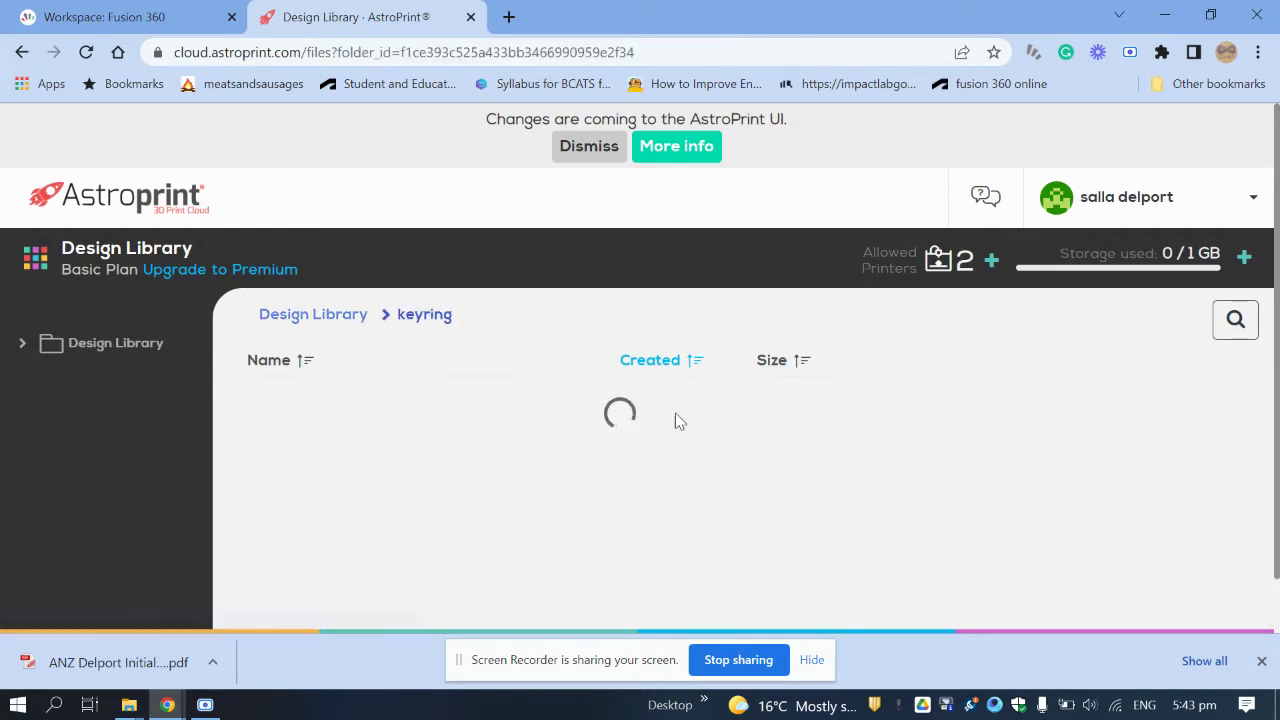
left_click(1122, 398)
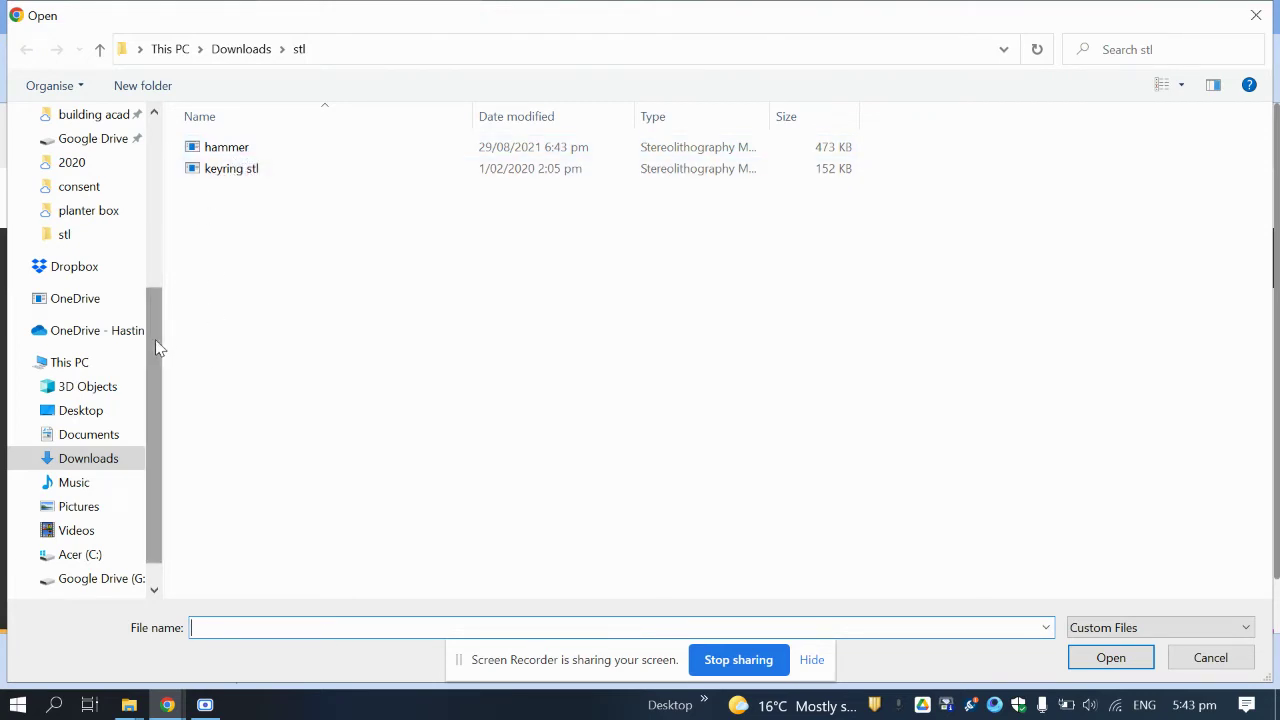
Browse the Google Drive Technology, Fusion 360, CNC and 3D Printer folders for a 3D model file to upload
left_click_drag(155, 339, 151, 366)
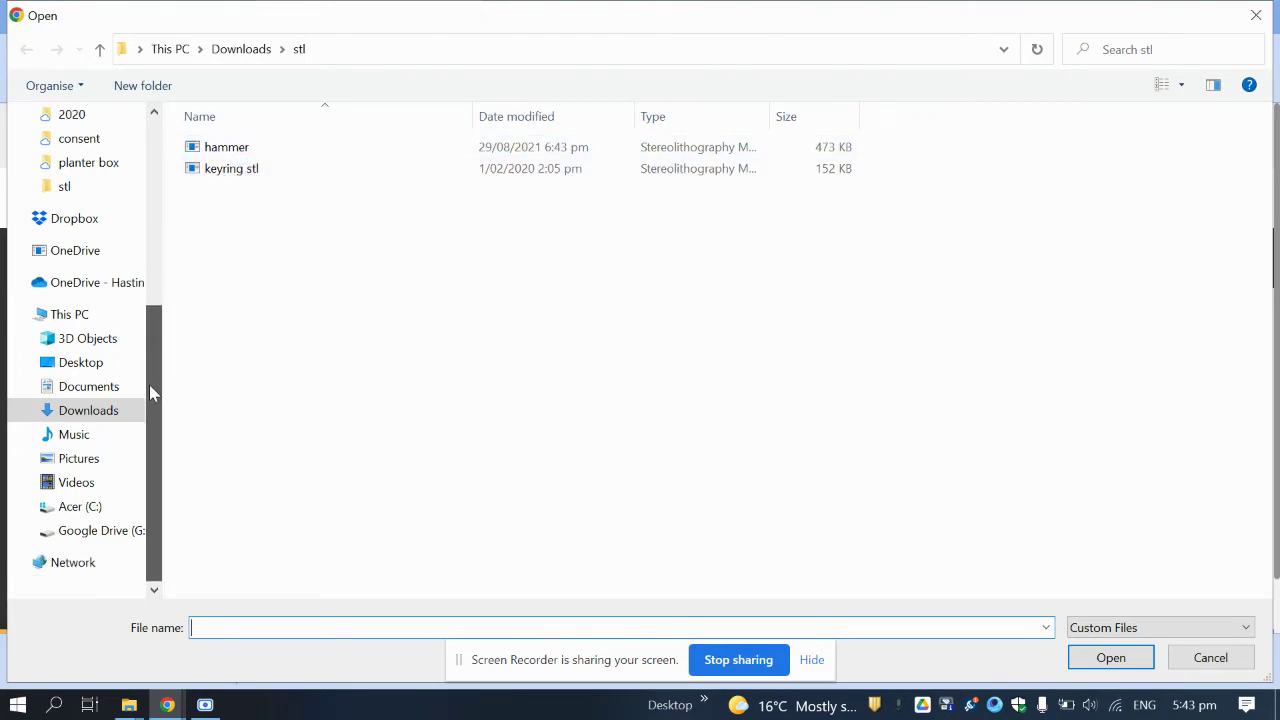
left_click(115, 543)
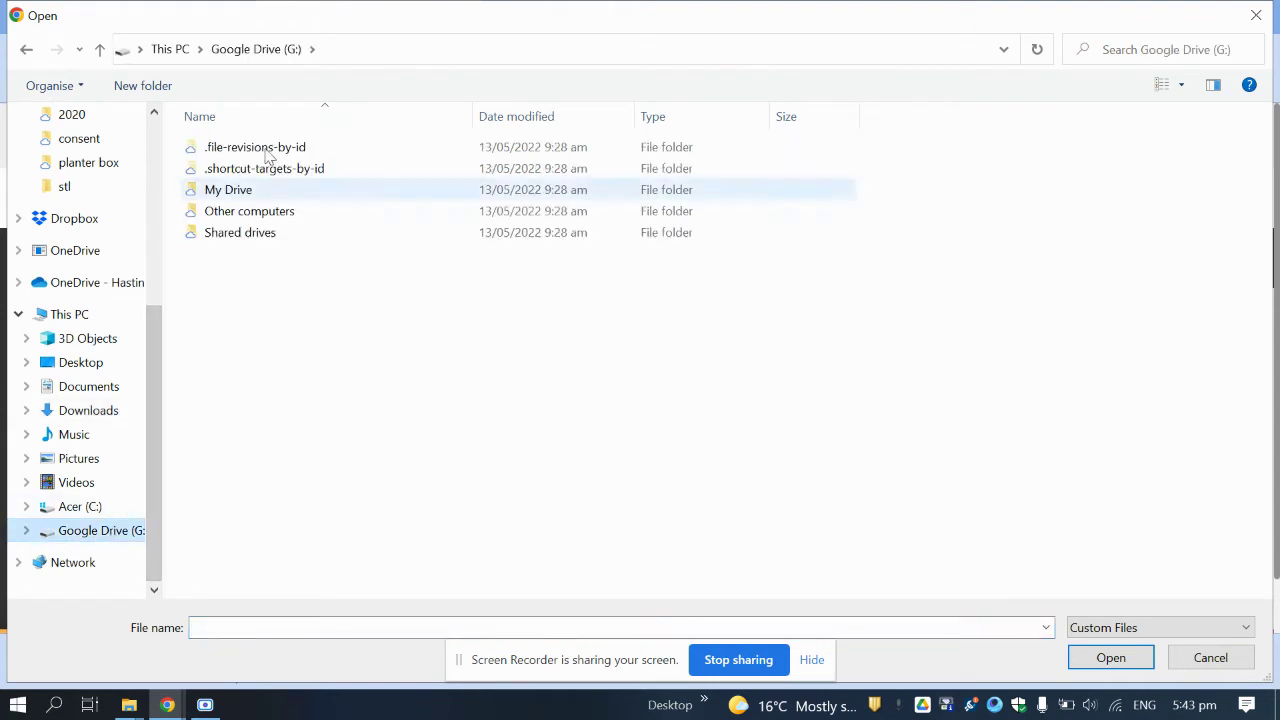
double_click(229, 193)
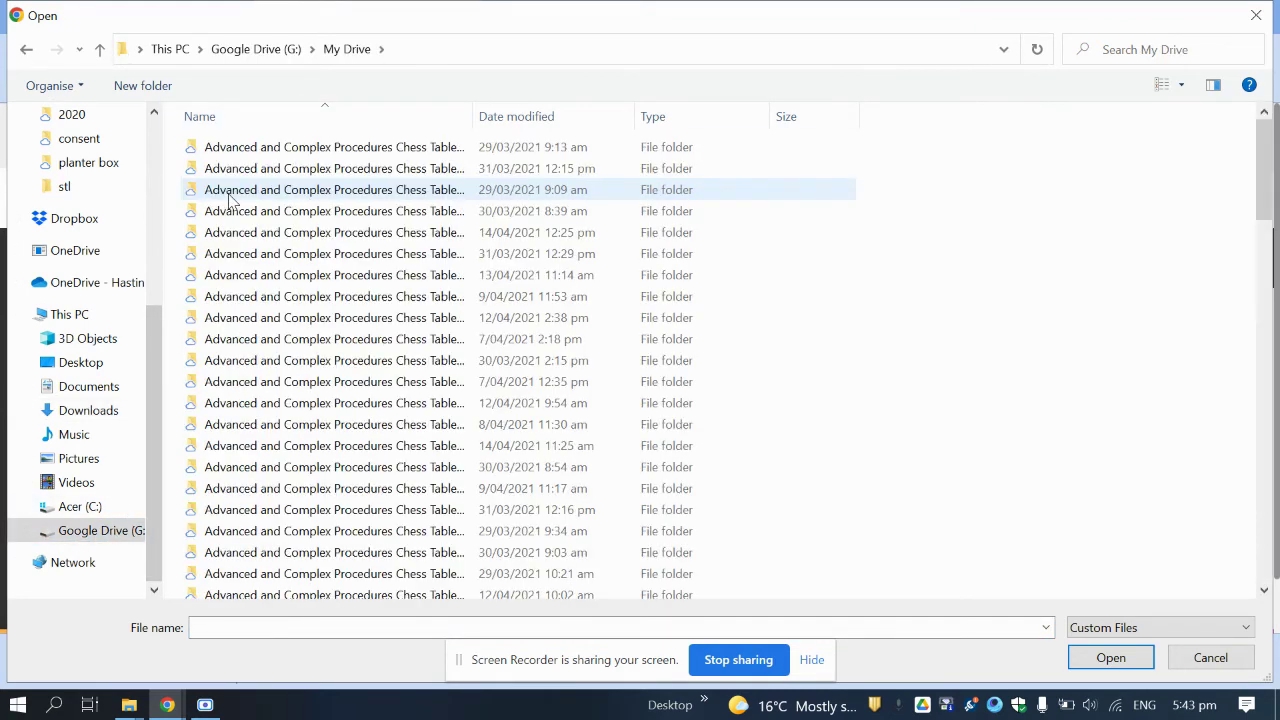
left_click(157, 168)
left_click(84, 324)
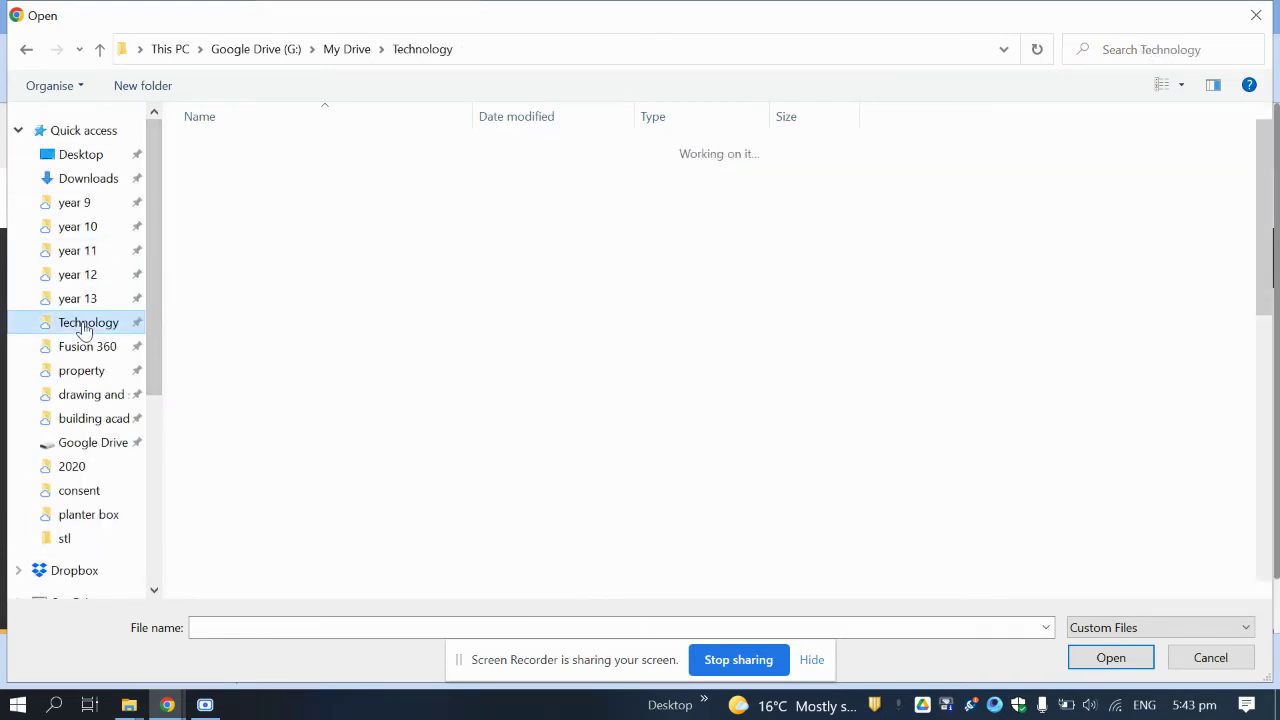
left_click(92, 347)
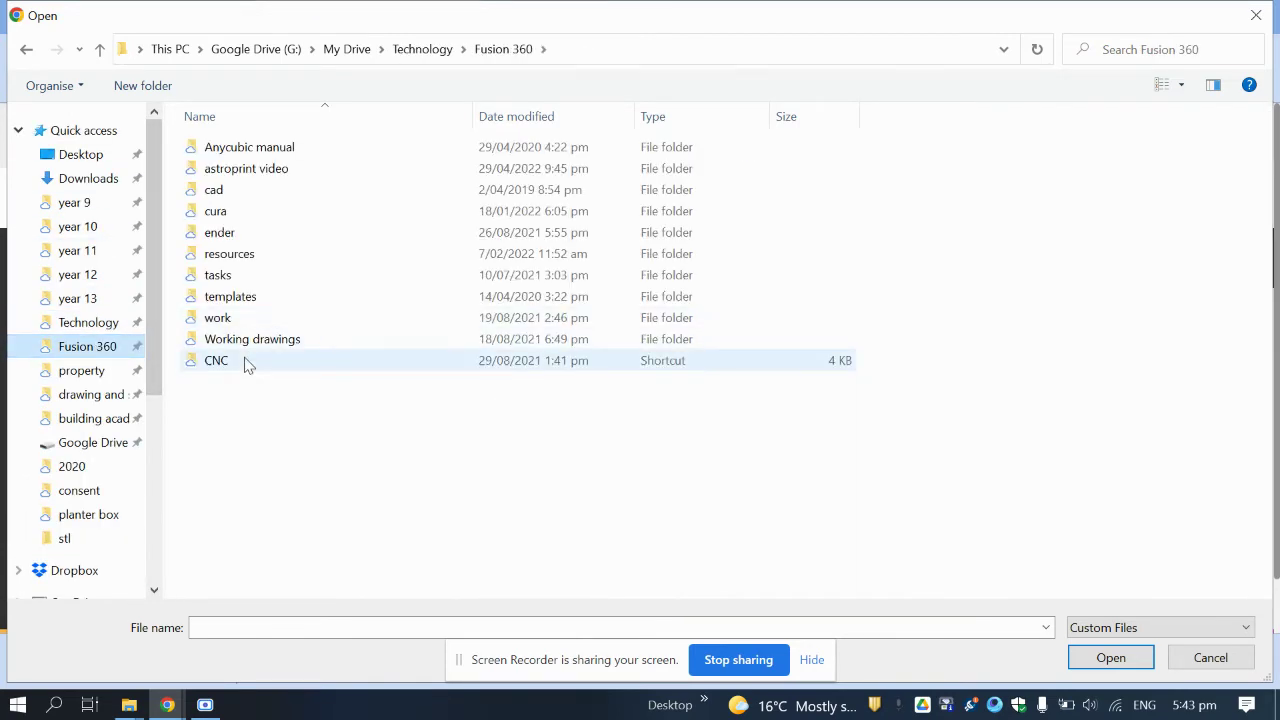
double_click(248, 365)
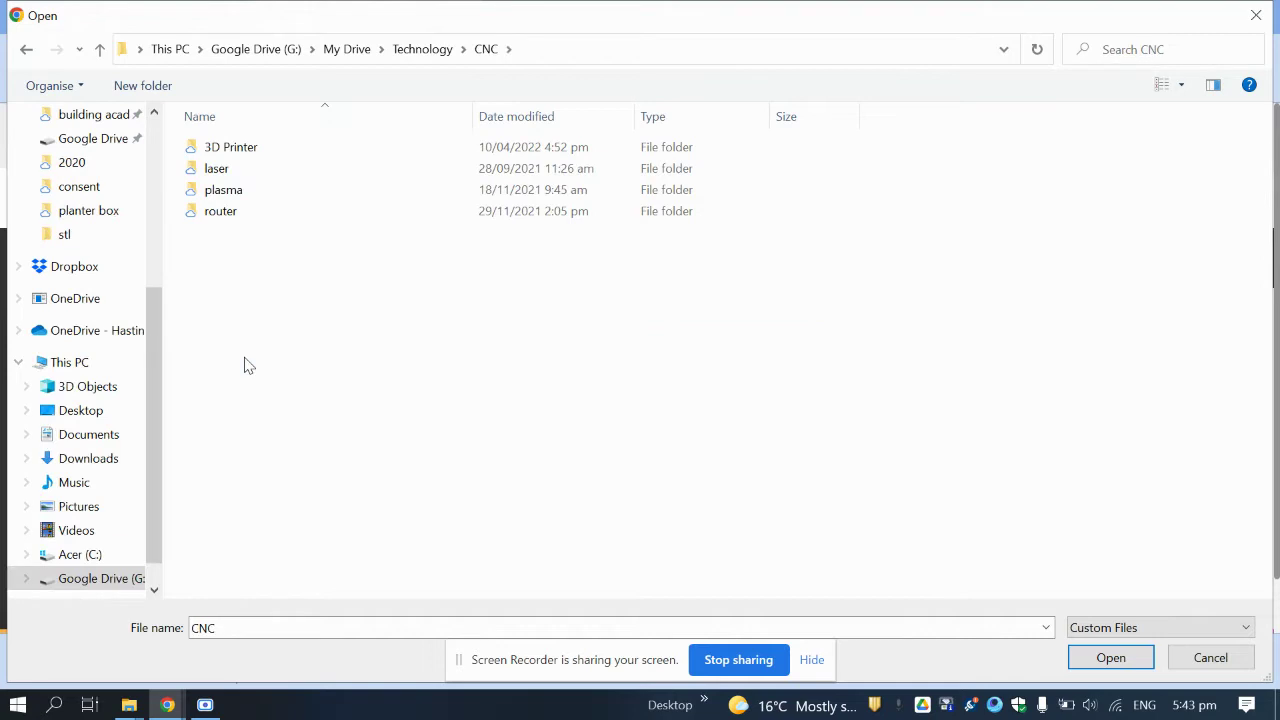
double_click(249, 150)
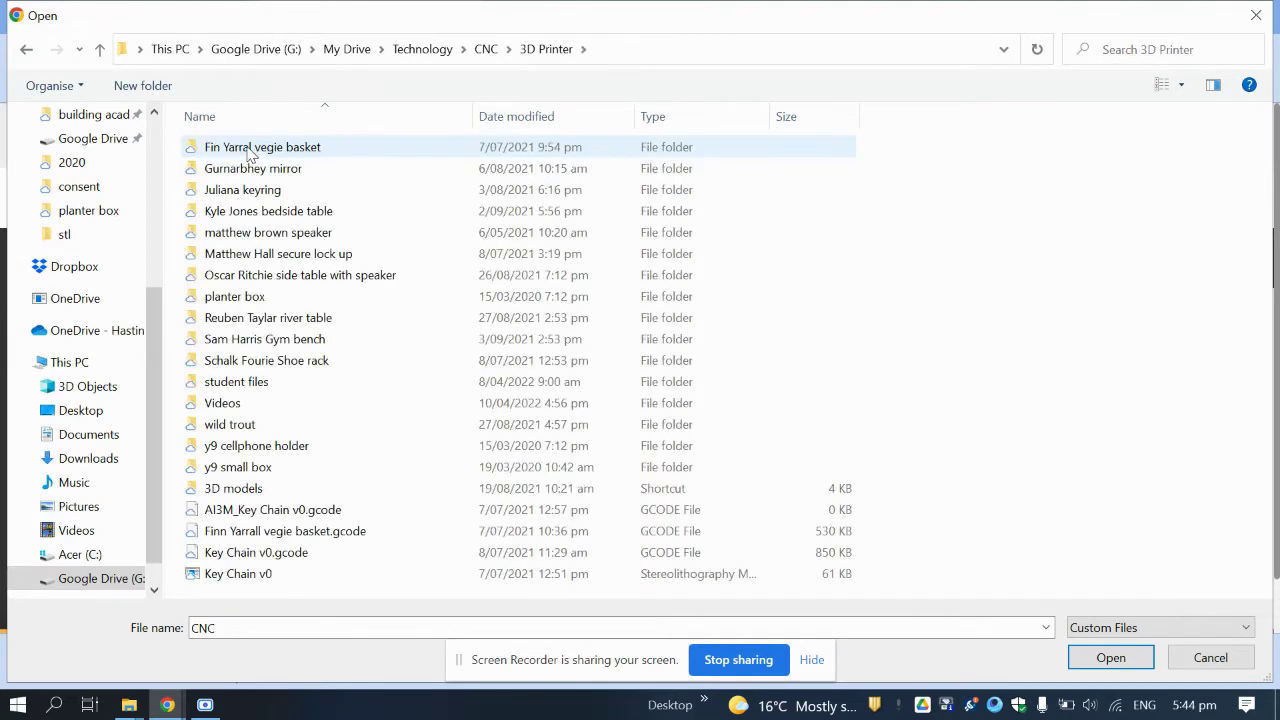
double_click(278, 490)
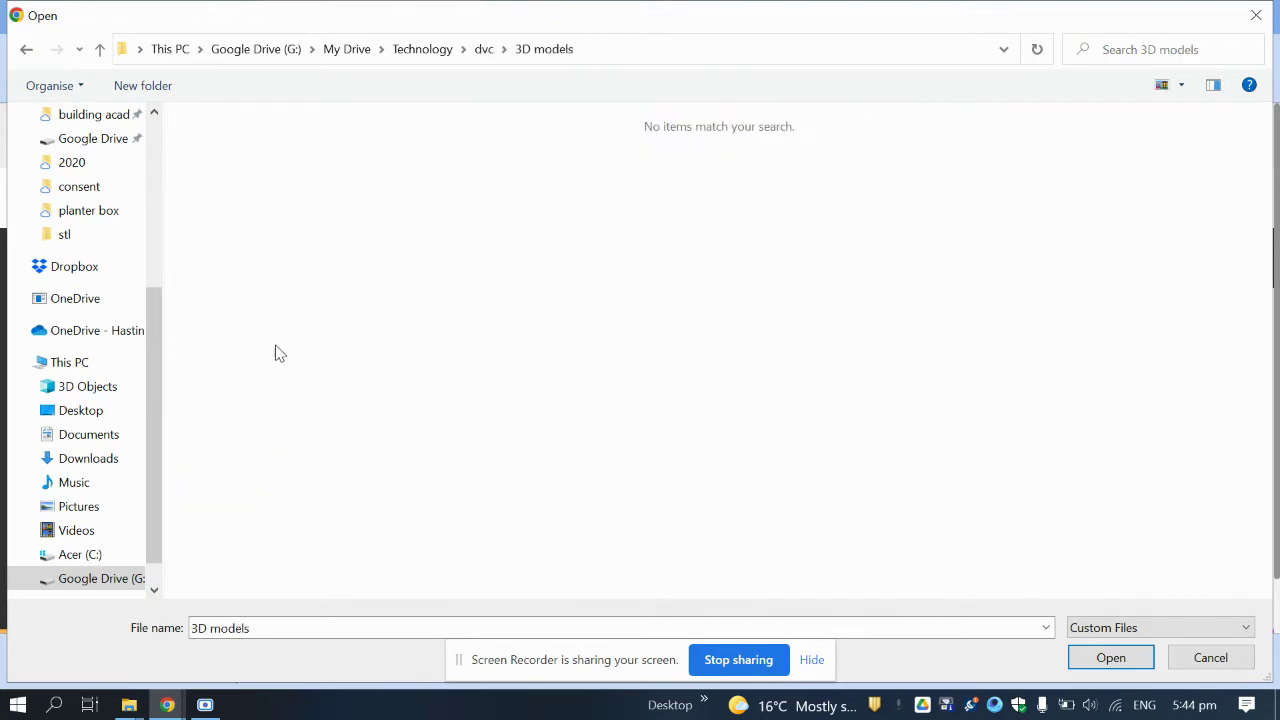
Upload the keyring stl file from the stl folder in Downloads to the keyring folder
left_click(155, 157)
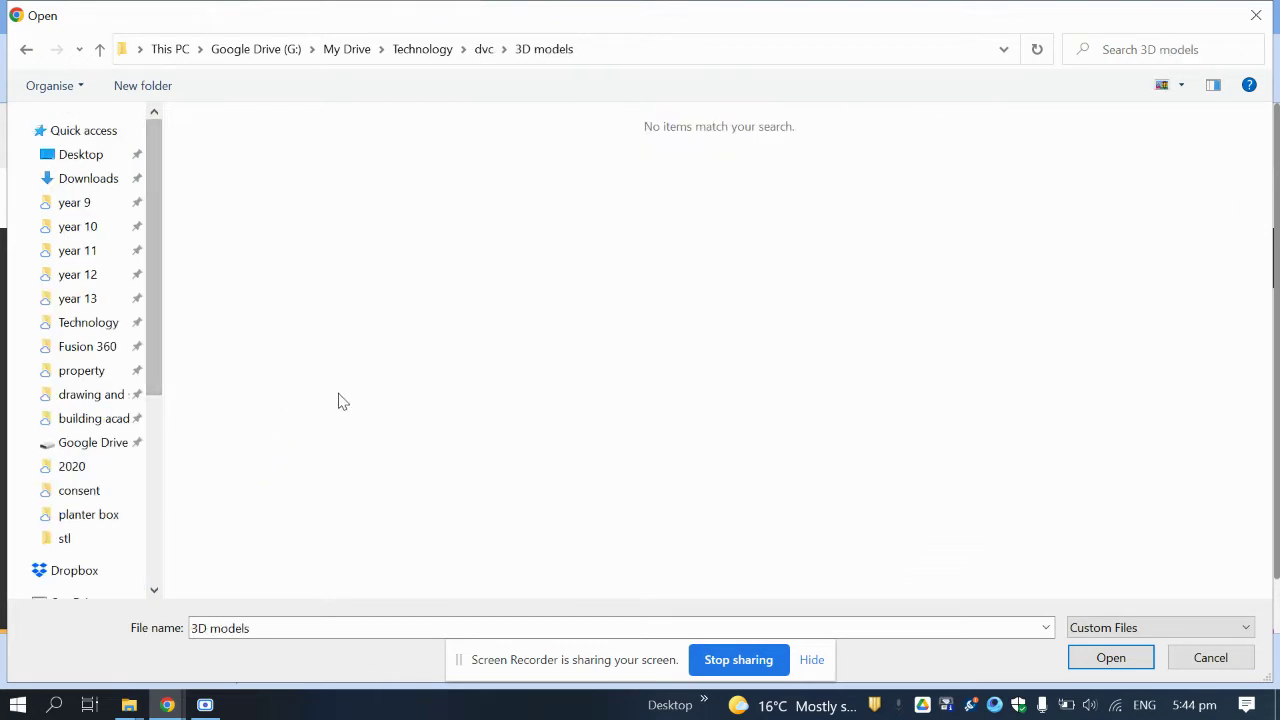
left_click(120, 184)
double_click(300, 488)
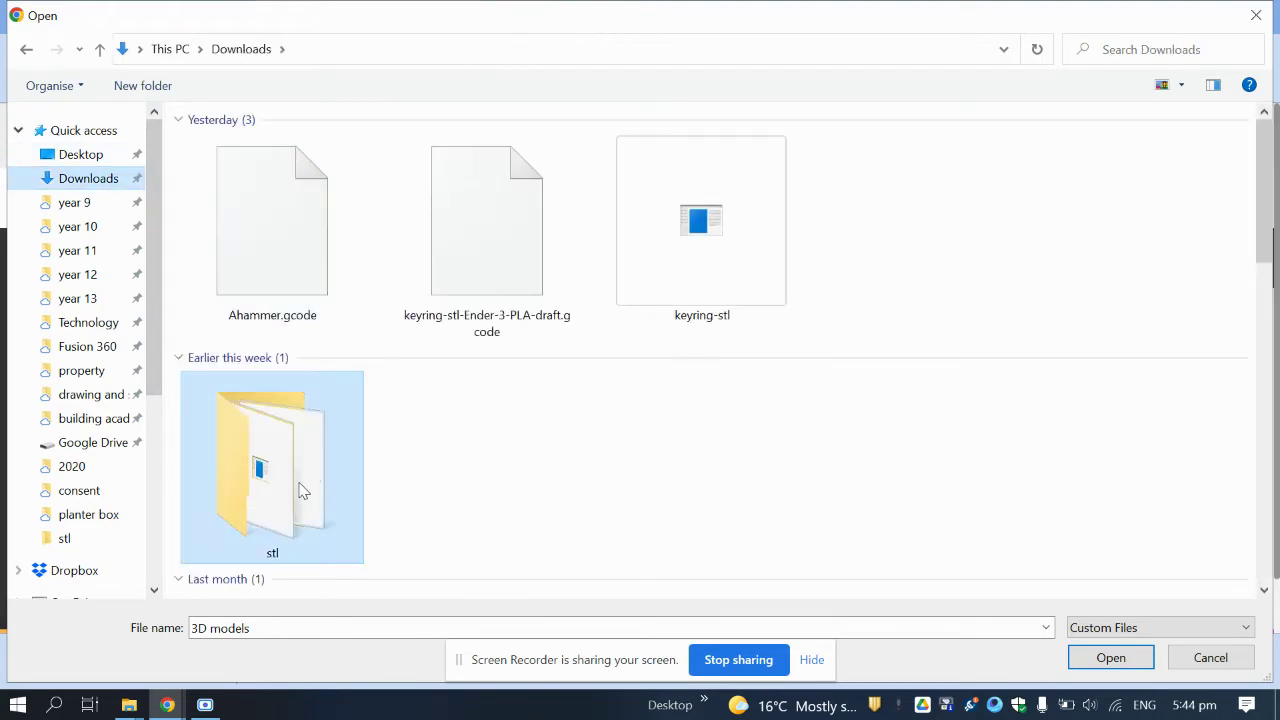
left_click(250, 178)
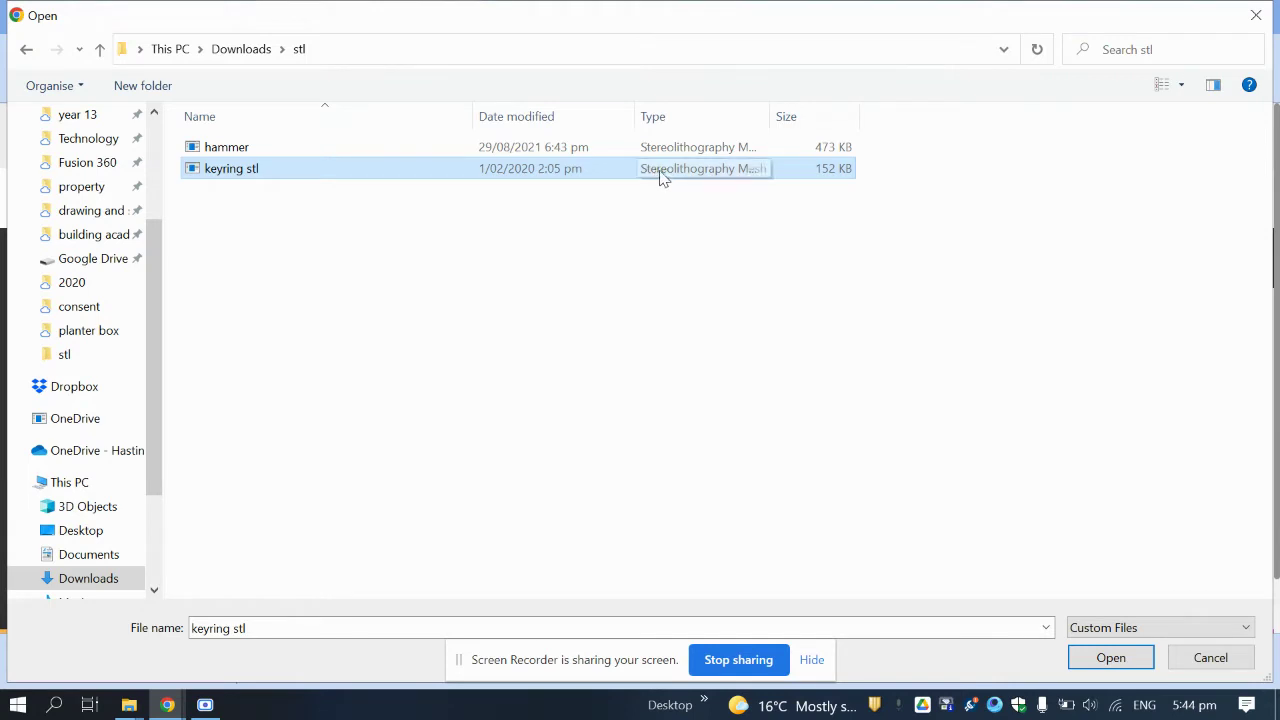
double_click(772, 116)
left_click_drag(801, 116, 958, 116)
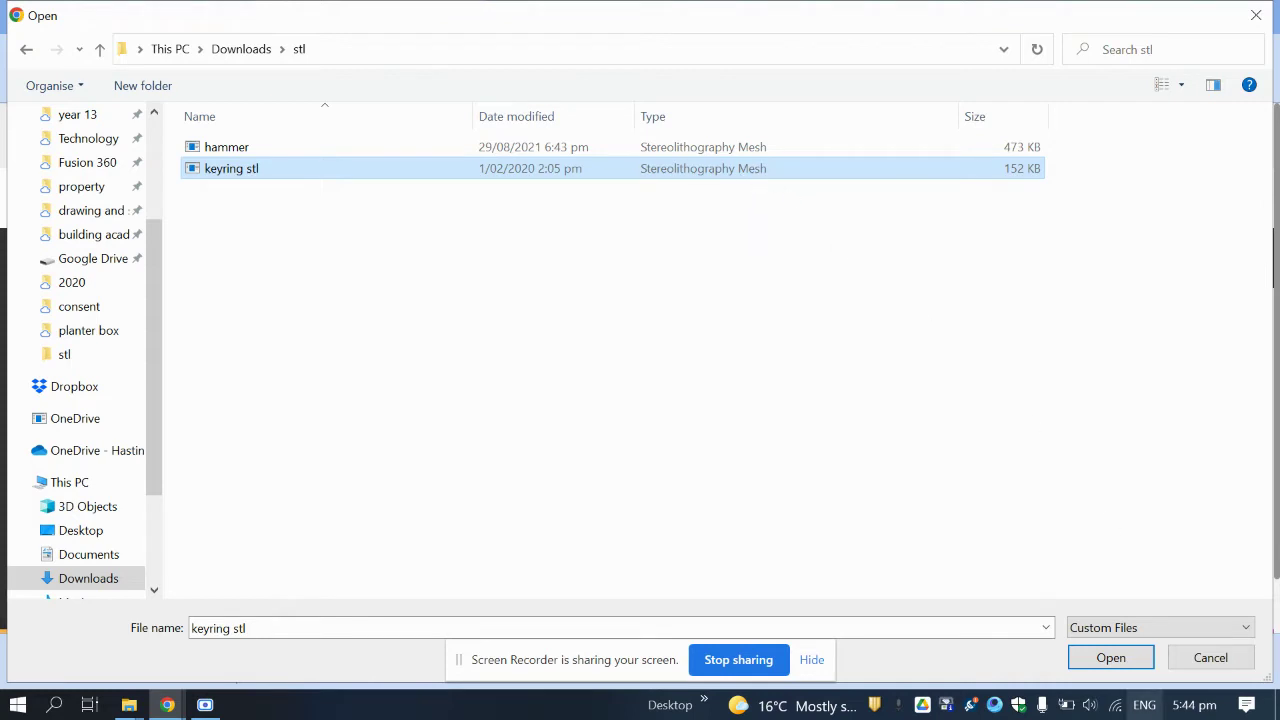
left_click(1110, 657)
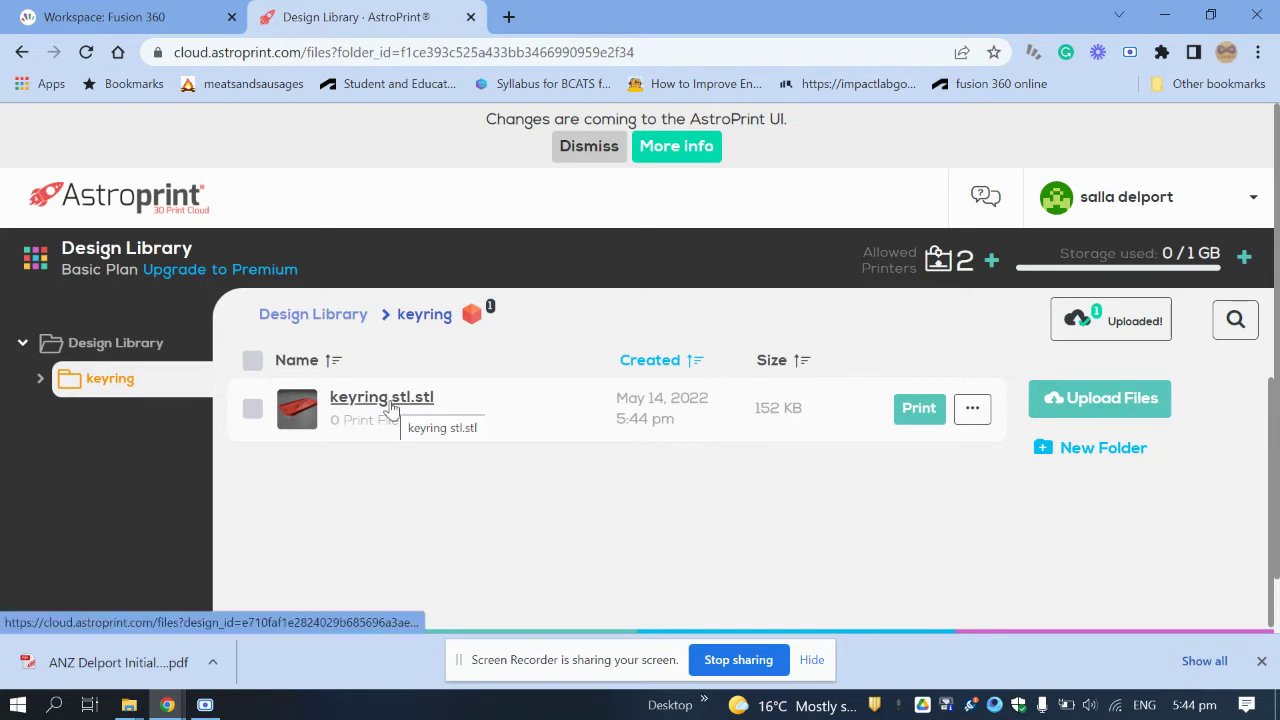
Examine the design page and print file details of keyring stl.stl, returning to the keyring folder
left_click(385, 398)
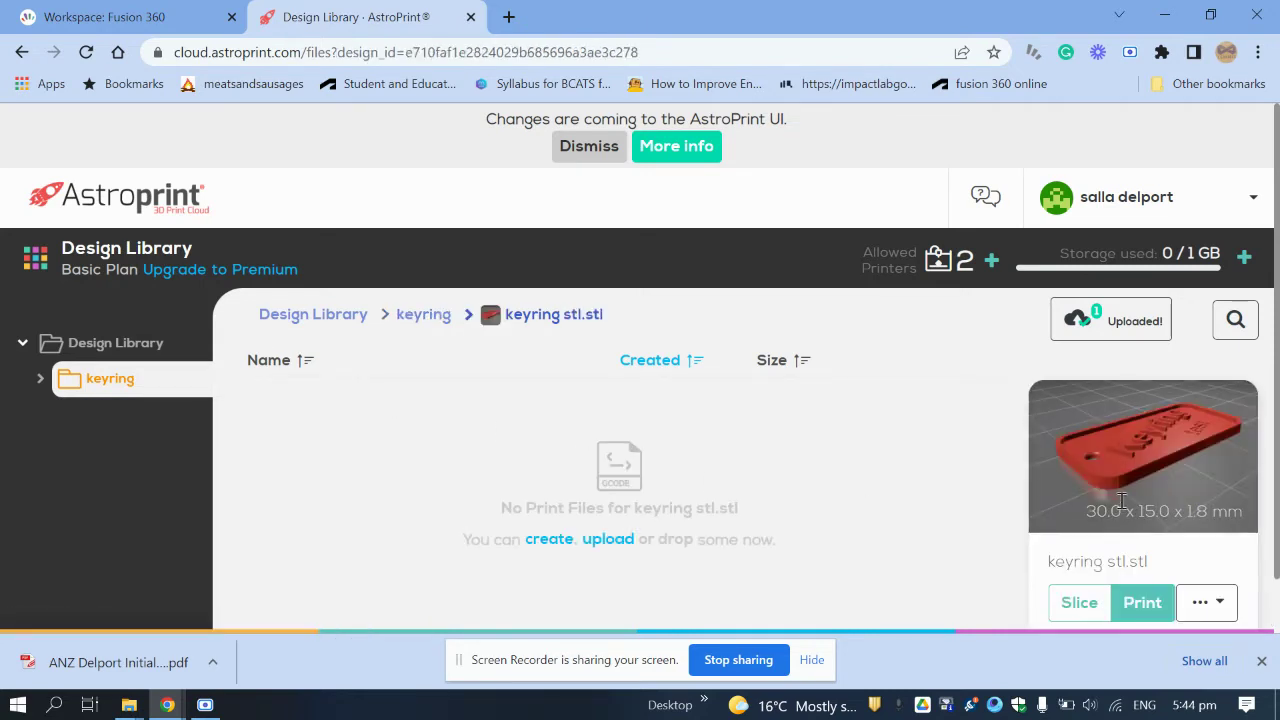
scroll(1135, 505, "down", 1)
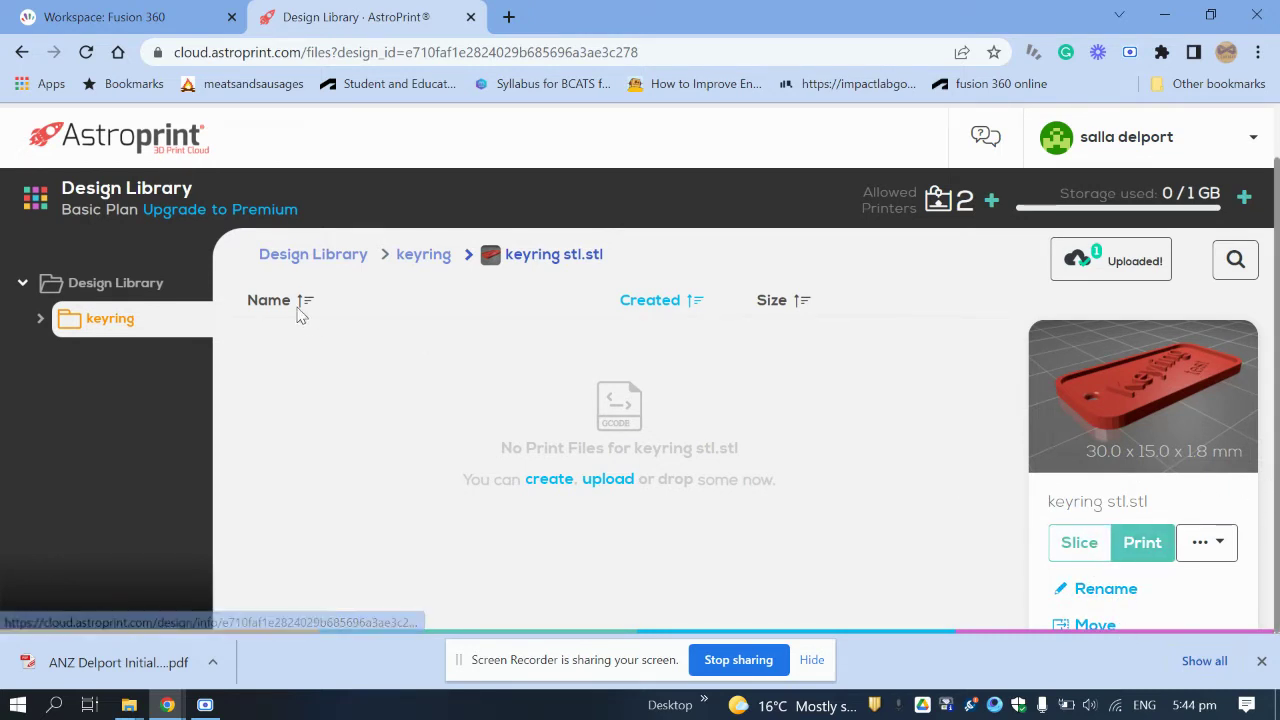
left_click(426, 255)
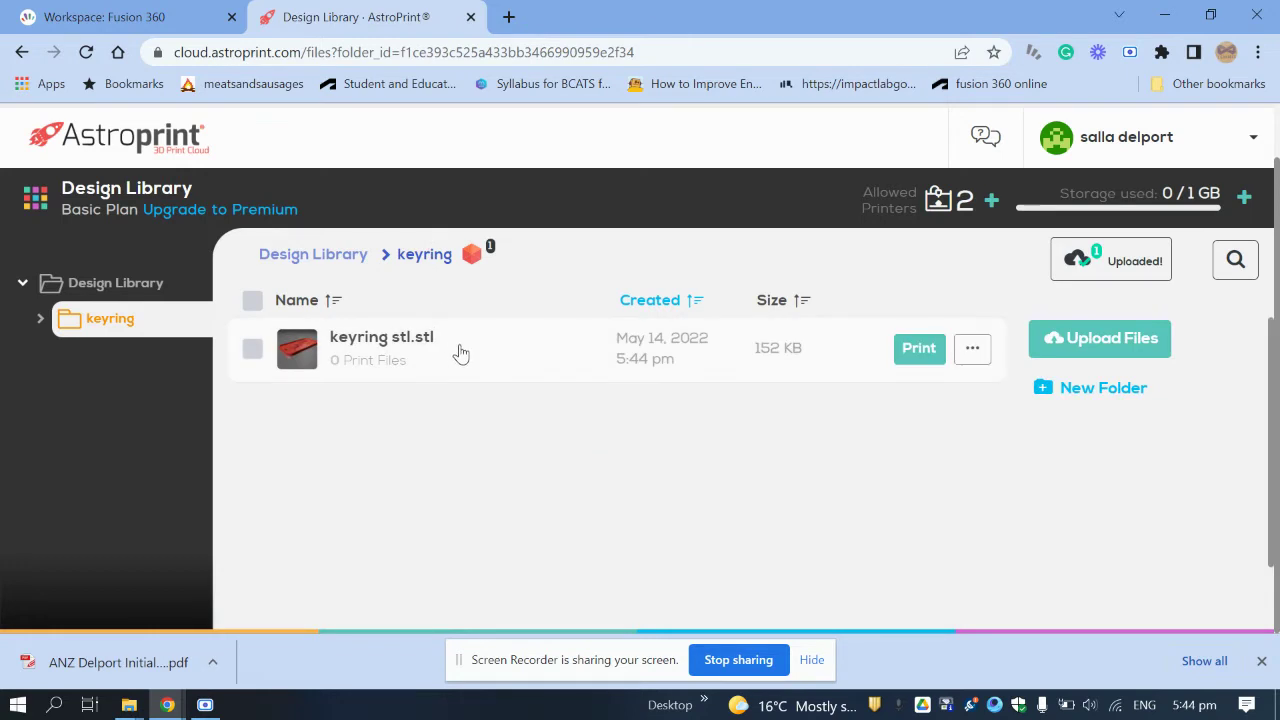
left_click(513, 345)
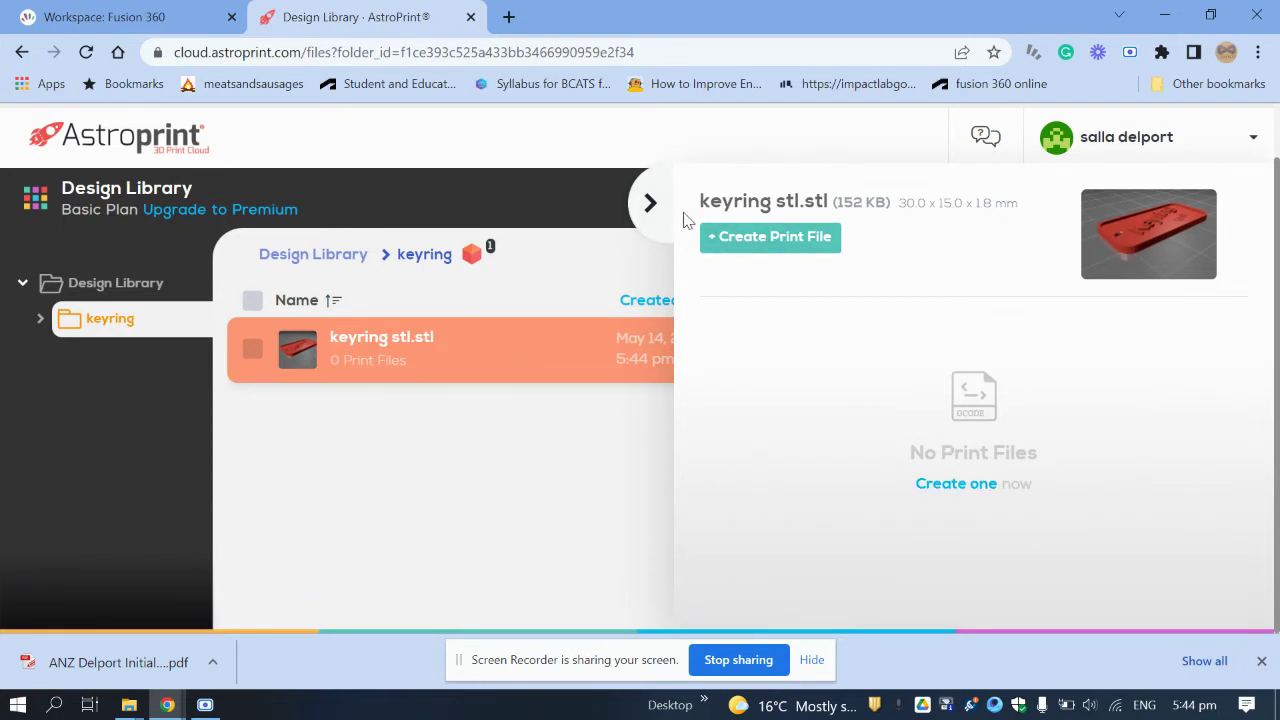
left_click(650, 203)
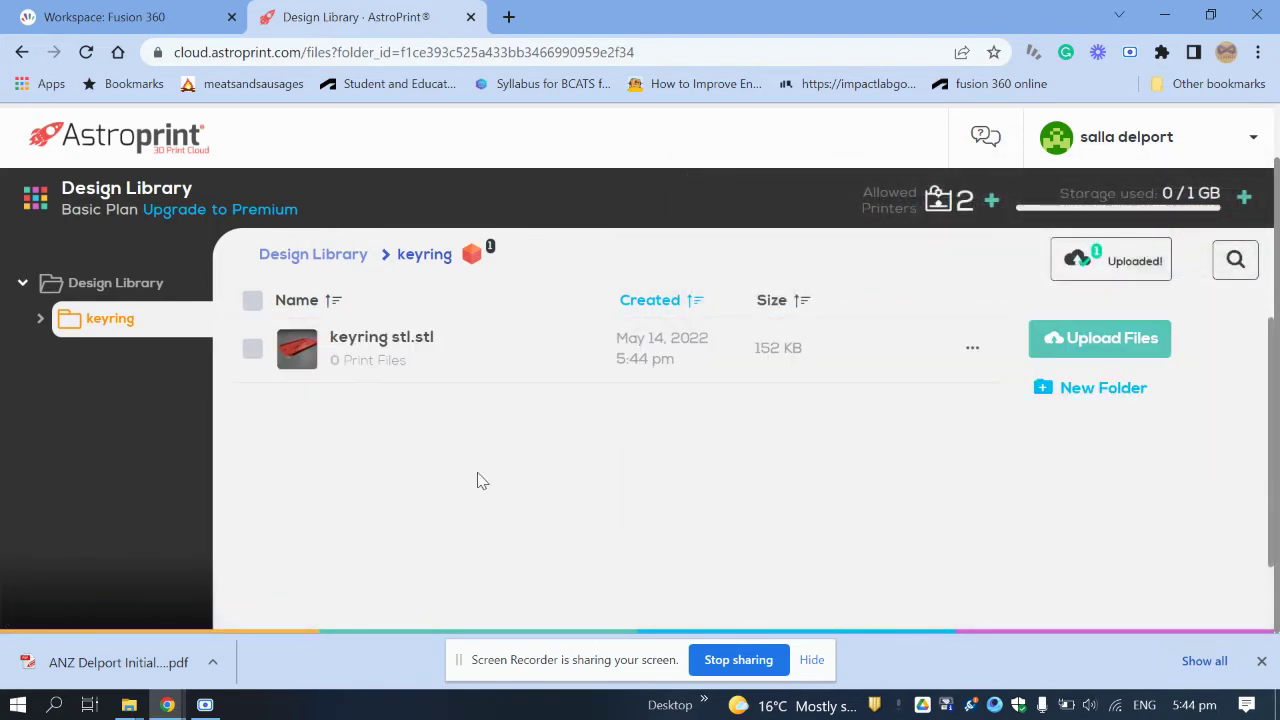
Launch Build Plate from AstroCenter and load the design from the keyring folder onto the Ender-3 plate
left_click(35, 198)
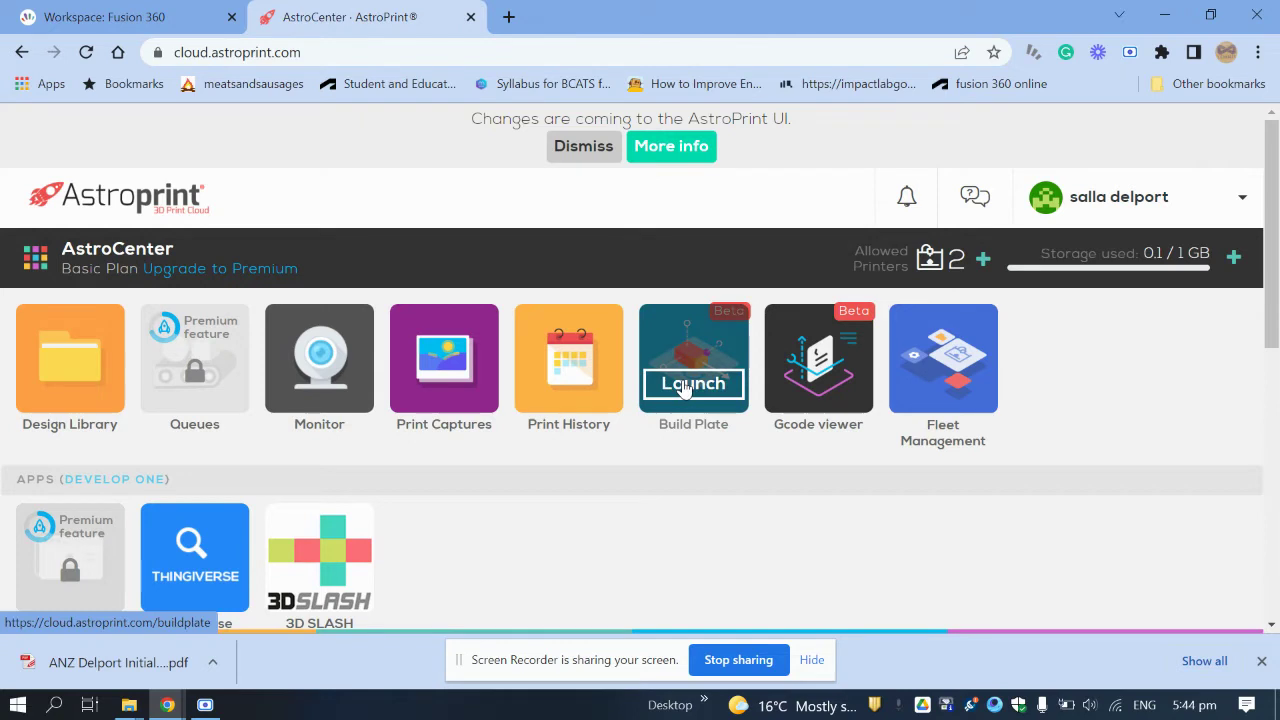
left_click(686, 390)
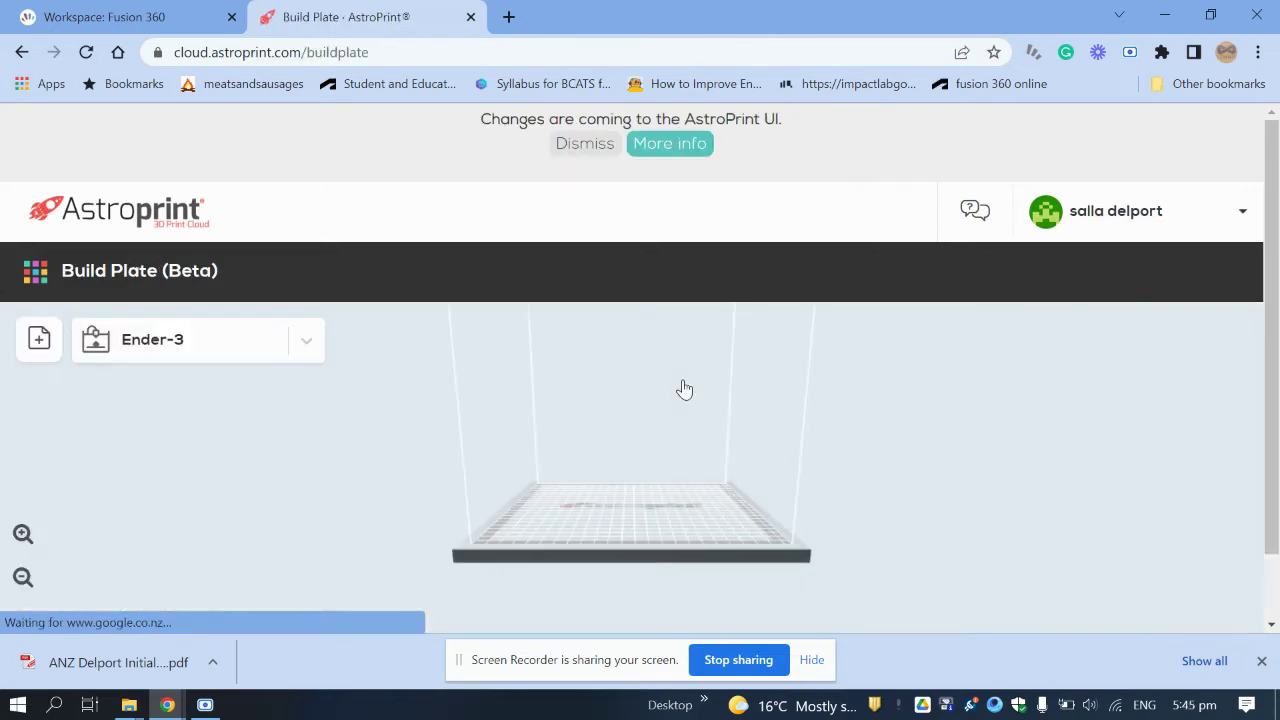
left_click_drag(683, 593, 673, 527)
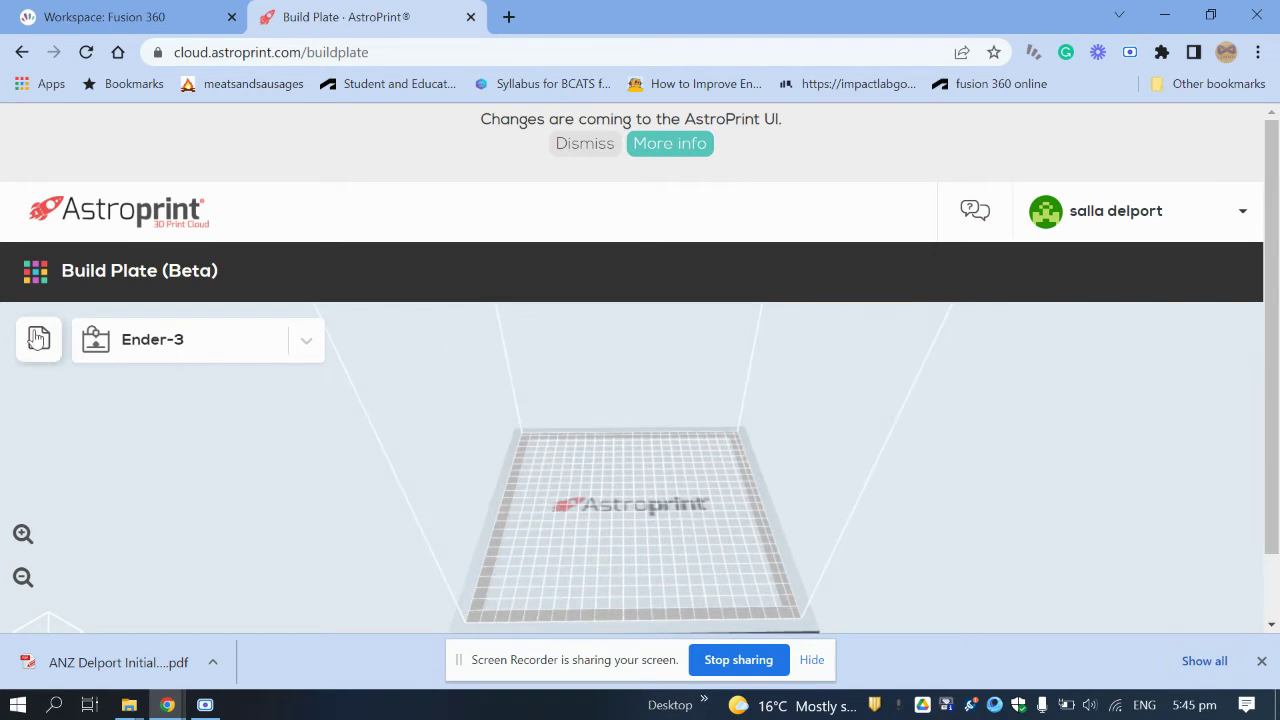
left_click(39, 339)
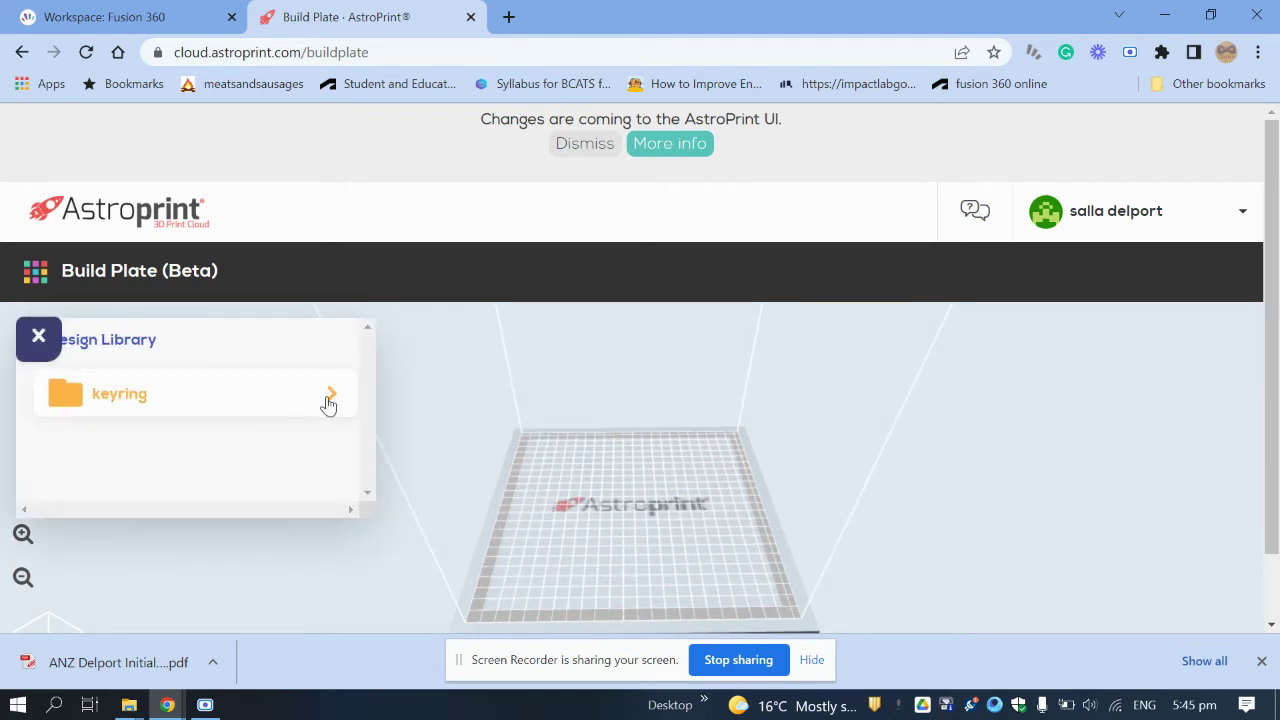
left_click(329, 402)
left_click(145, 394)
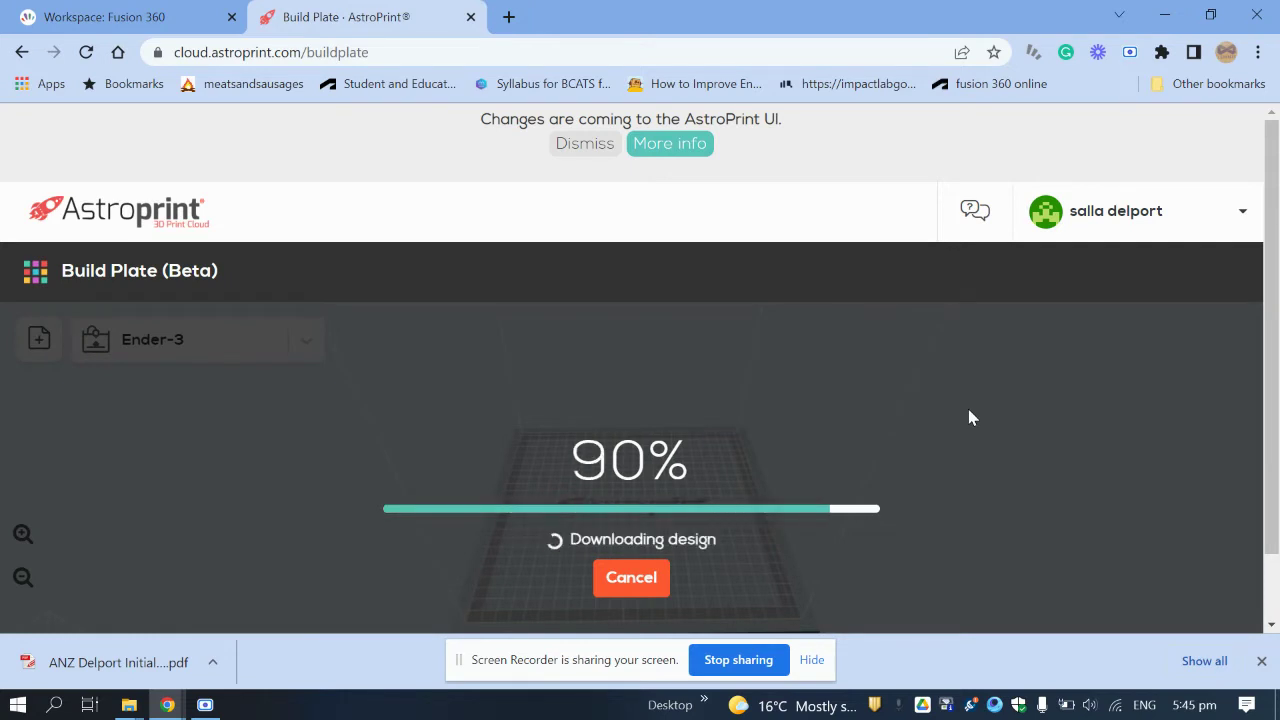
Move the keyring on the build plate to about X 0.2 mm, Y -0.7 mm and bring up its scale dimensions
scroll(613, 512, "up", 3)
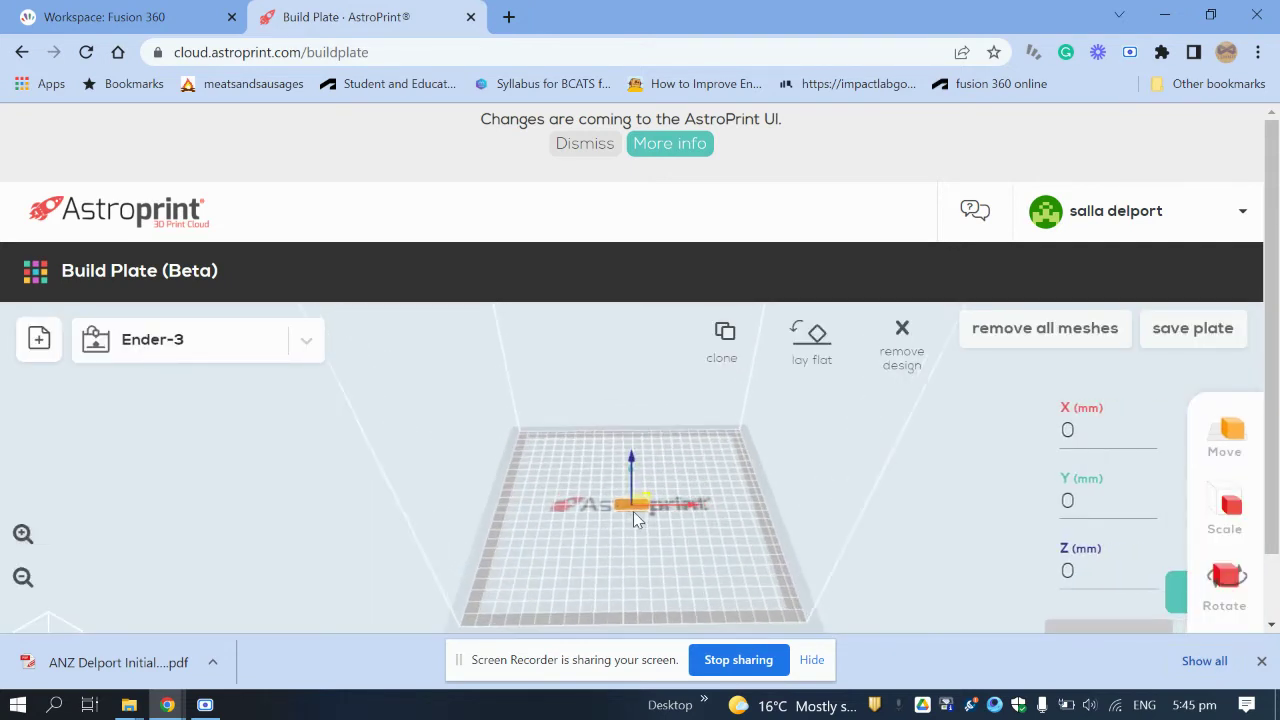
scroll(645, 518, "up", 2)
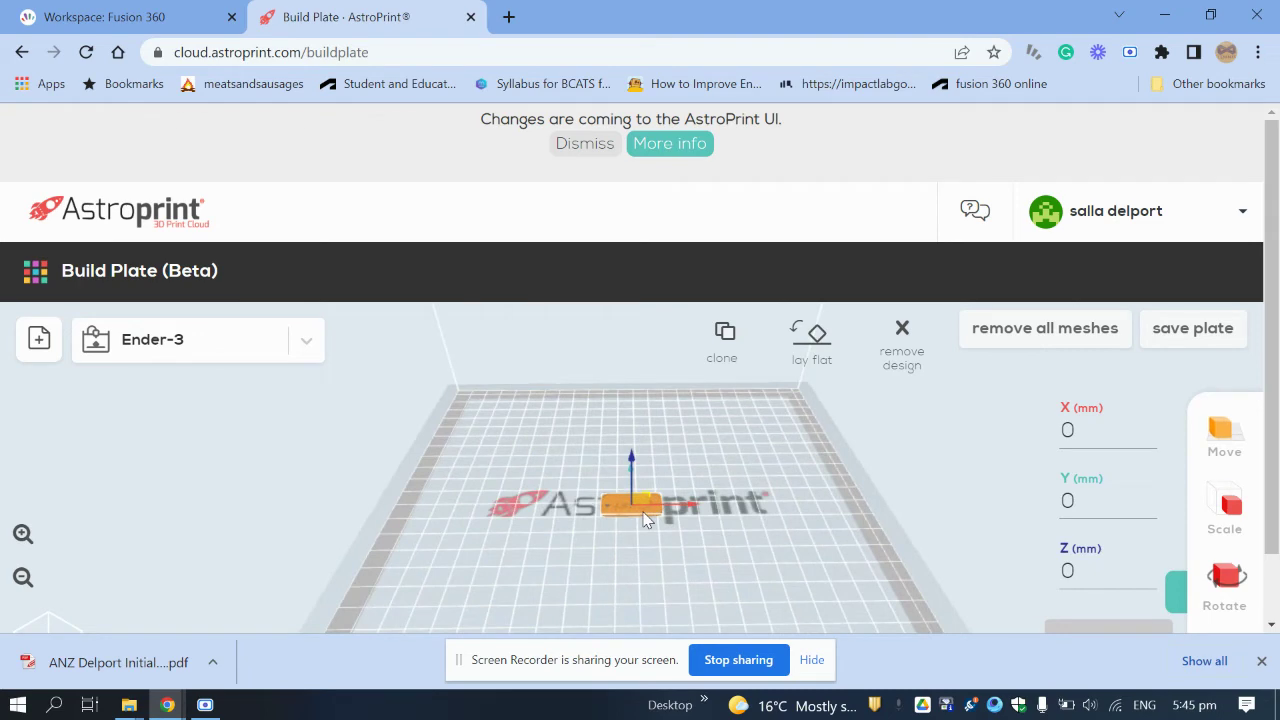
scroll(645, 518, "up", 5)
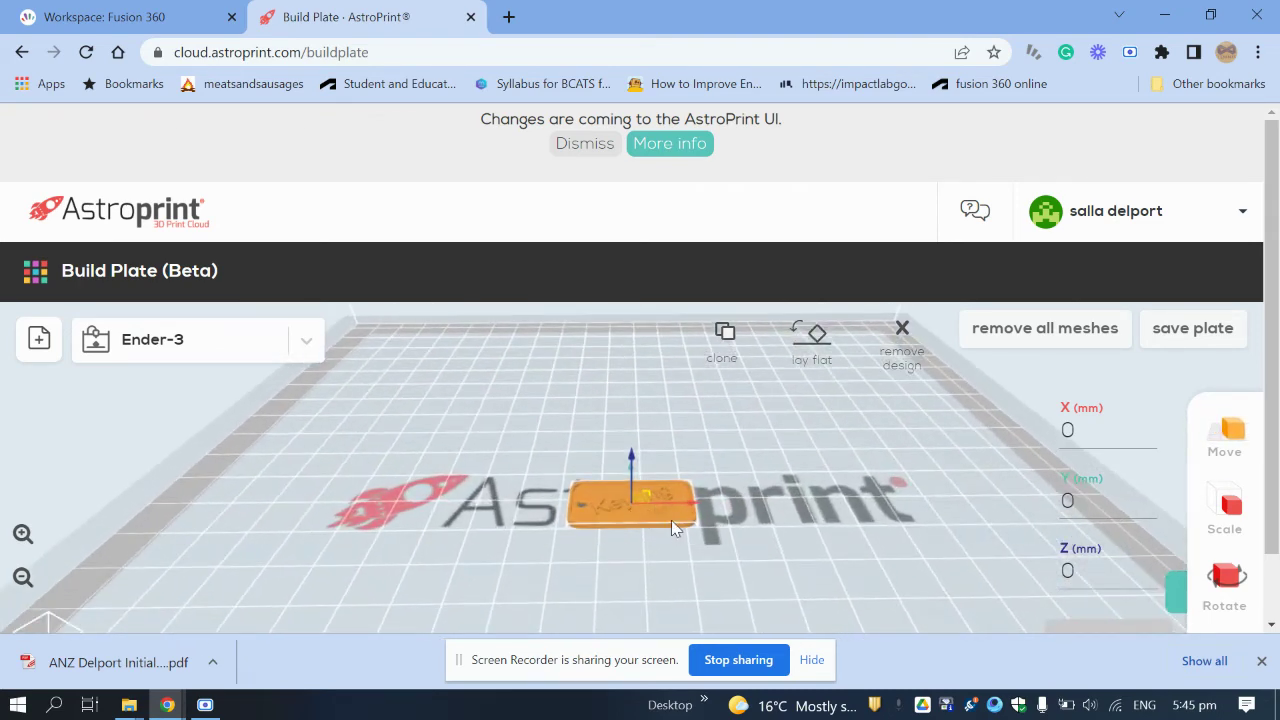
mouse_move(671, 520)
left_mouse_down()
mouse_move(741, 519)
mouse_move(653, 508)
left_mouse_up()
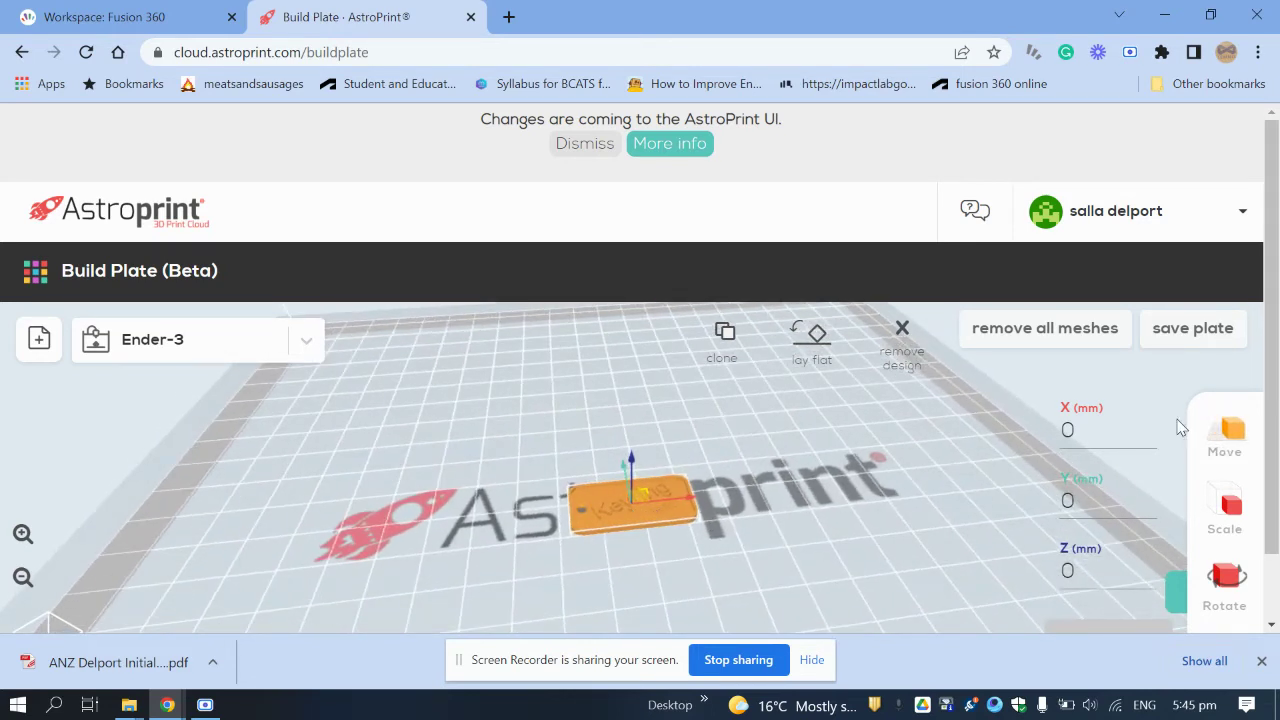
mouse_move(634, 508)
left_mouse_down()
mouse_move(712, 489)
mouse_move(645, 527)
mouse_move(622, 518)
mouse_move(616, 533)
mouse_move(452, 481)
mouse_move(420, 530)
mouse_move(635, 488)
left_mouse_up()
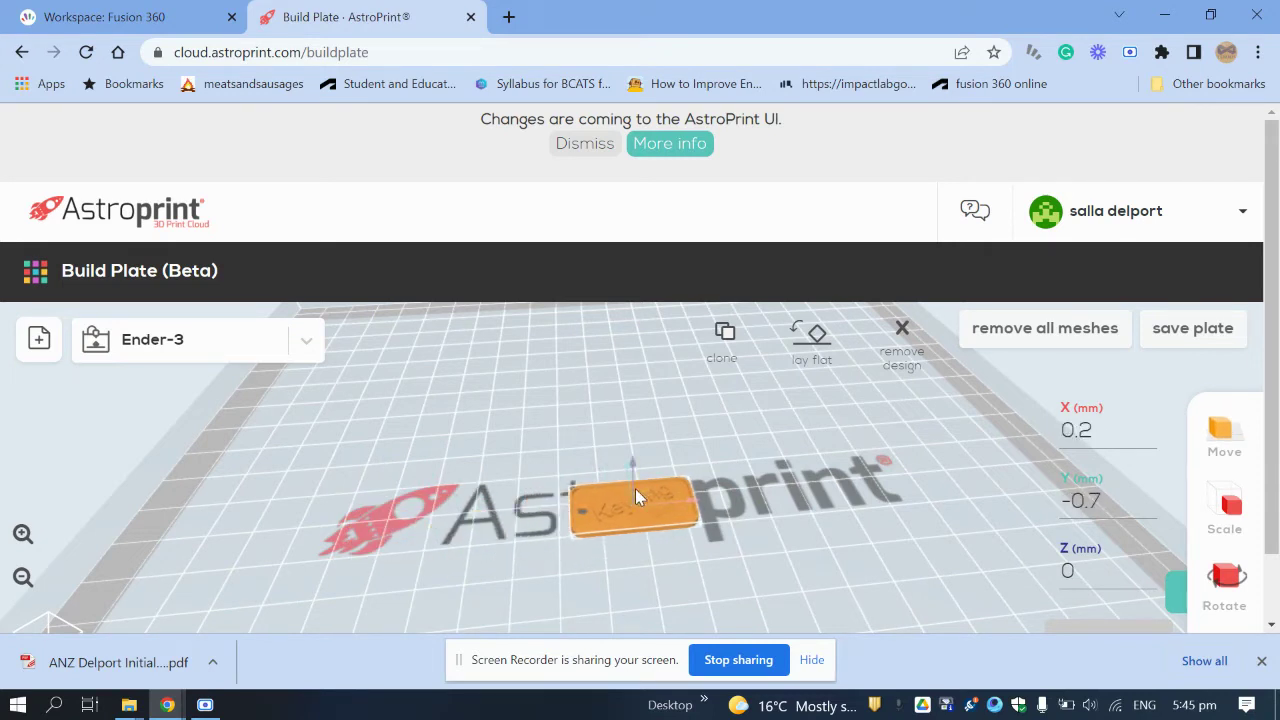
left_click(1226, 508)
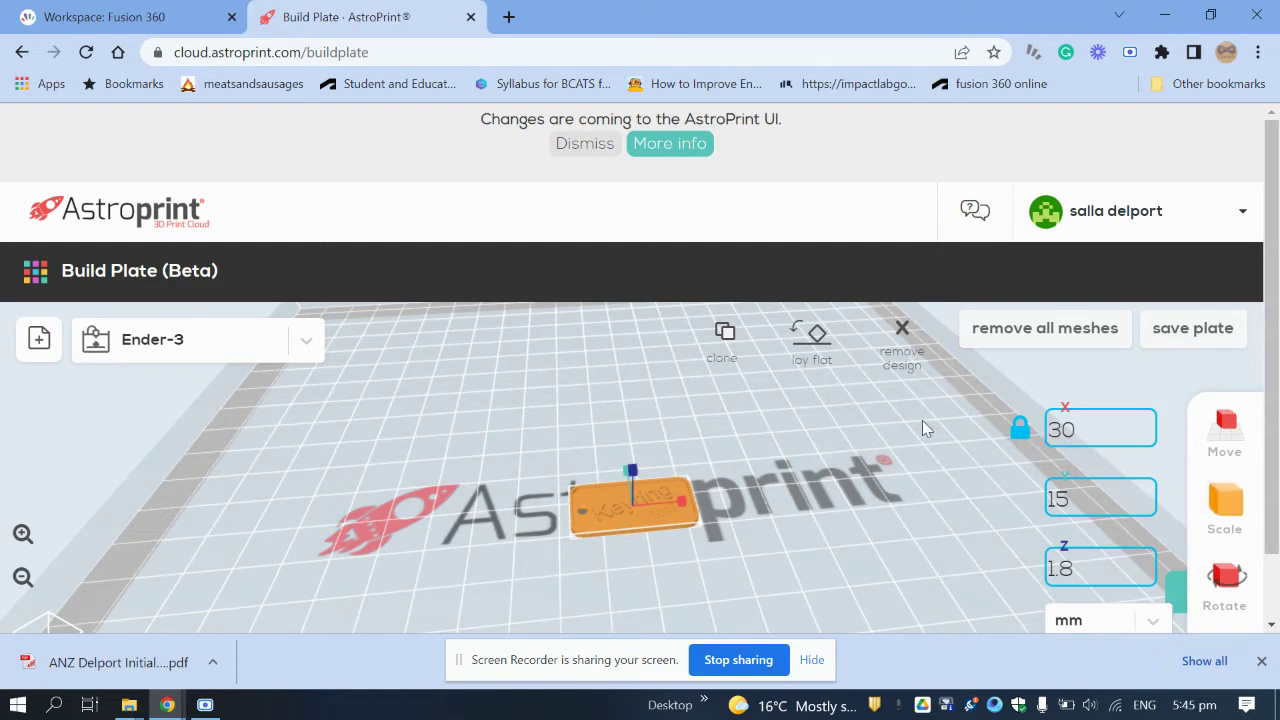
Scale the keyring proportionally to 50 mm along the X axis
left_click_drag(1098, 427, 952, 435)
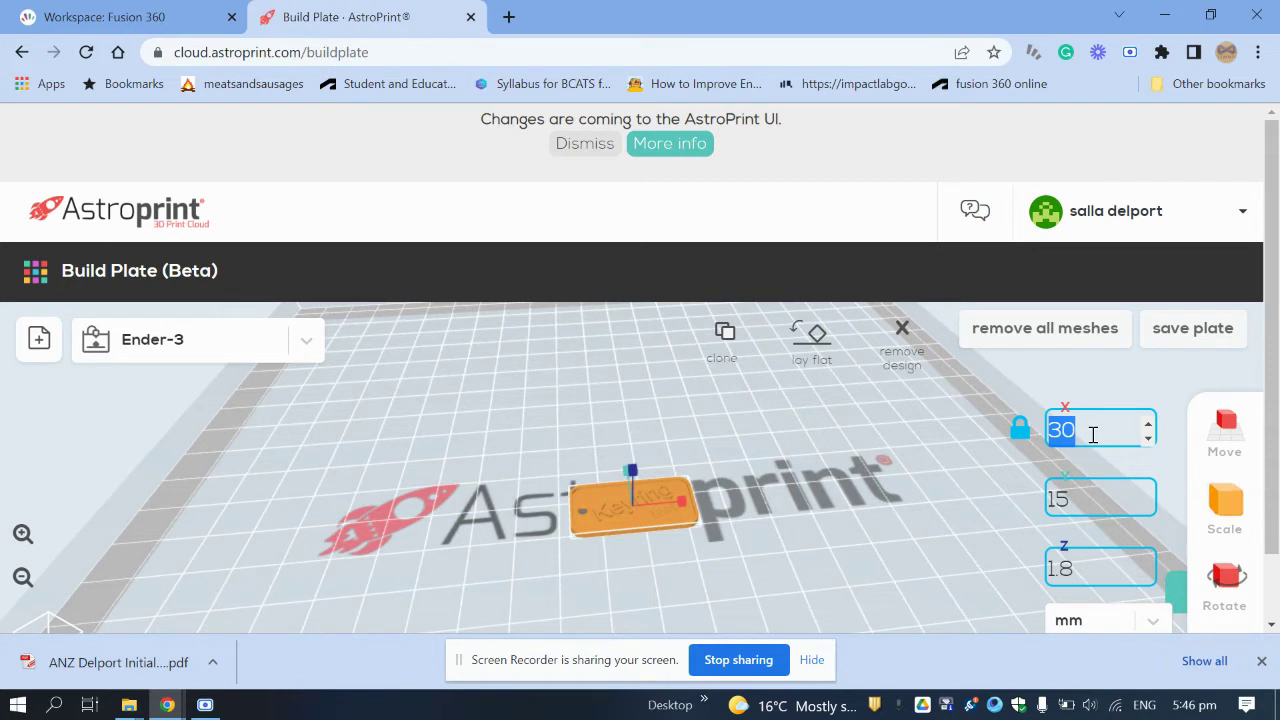
type("5")
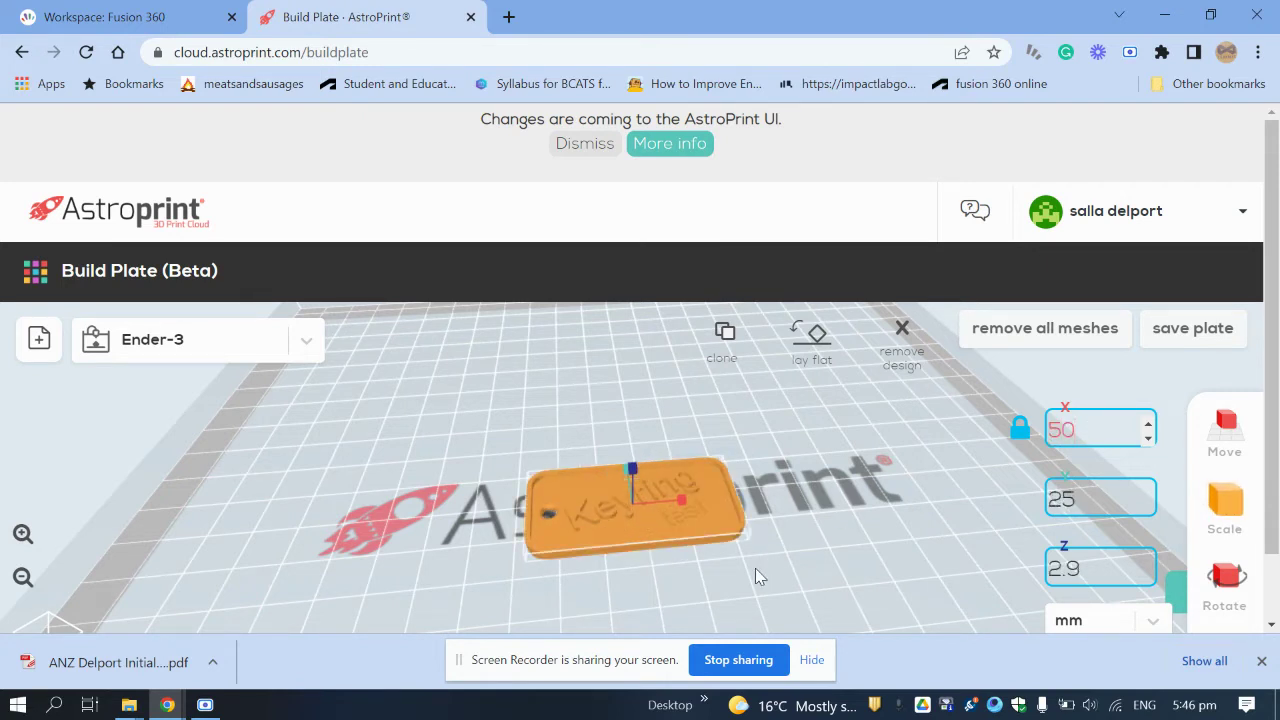
left_click(869, 522)
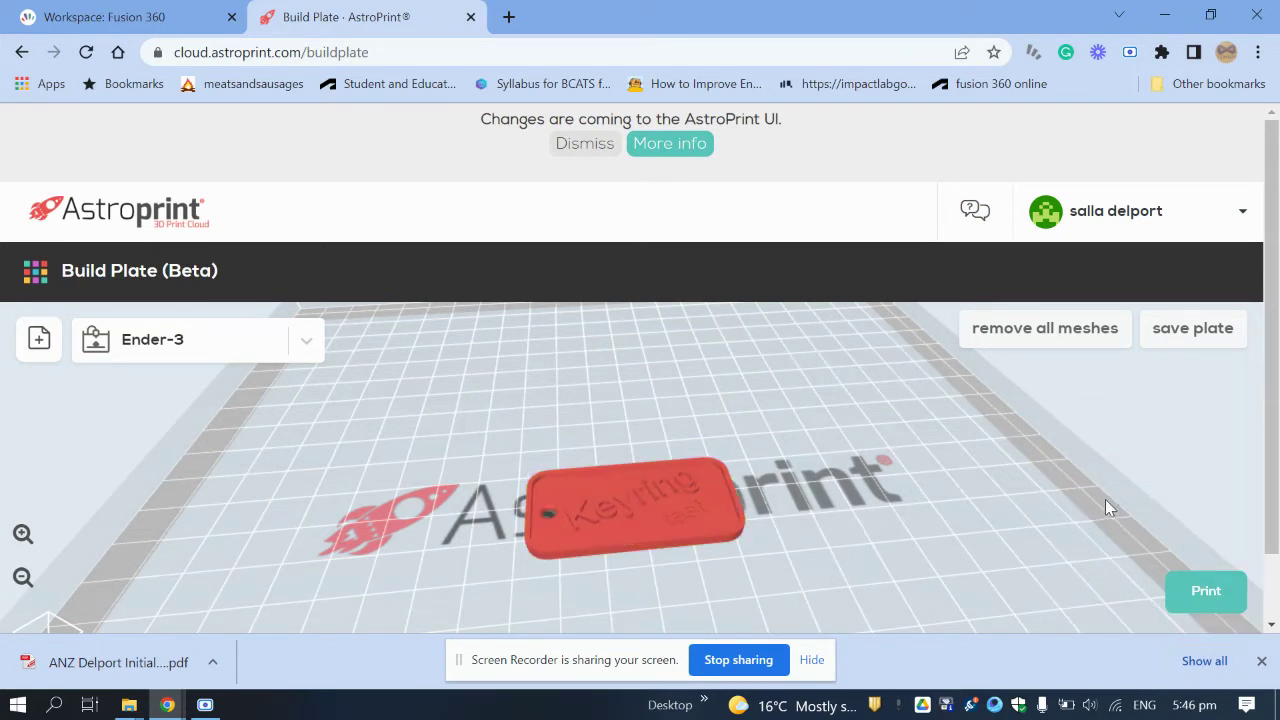
Try rotating the keyring freehand and to 90° about the X axis, returning its X rotation to 0°
left_click(587, 524)
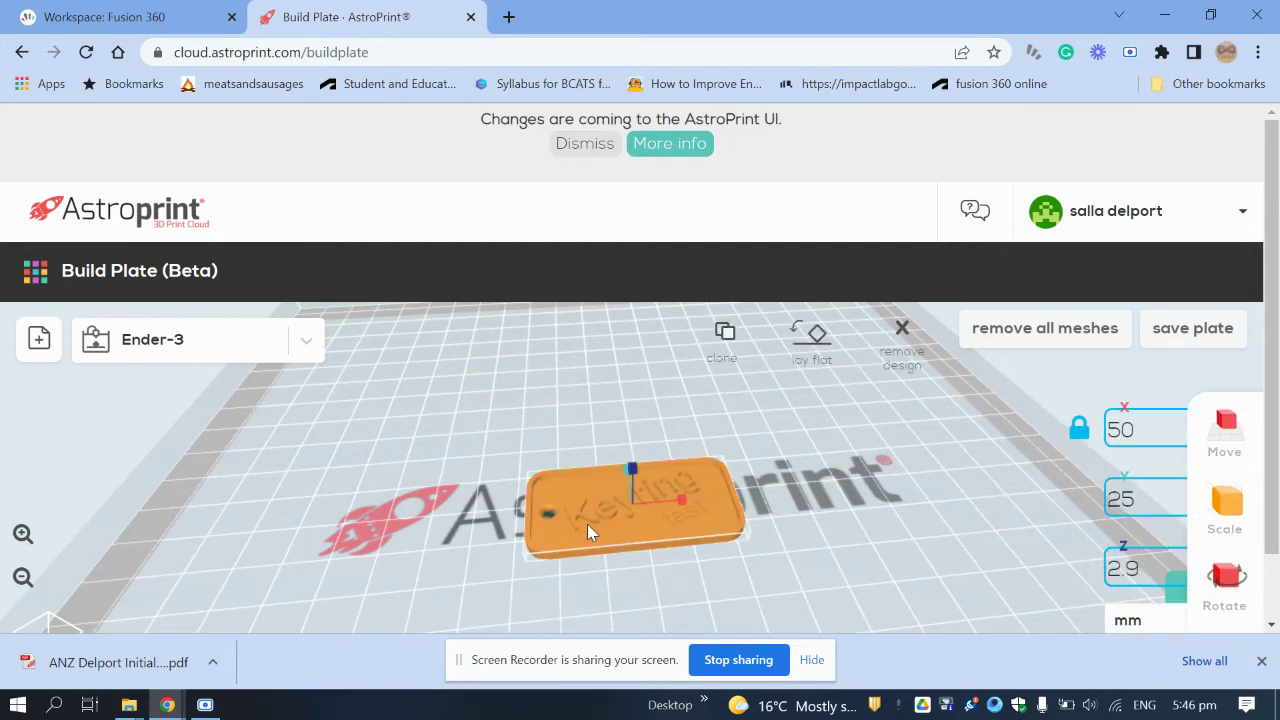
scroll(1265, 512, "down", 1)
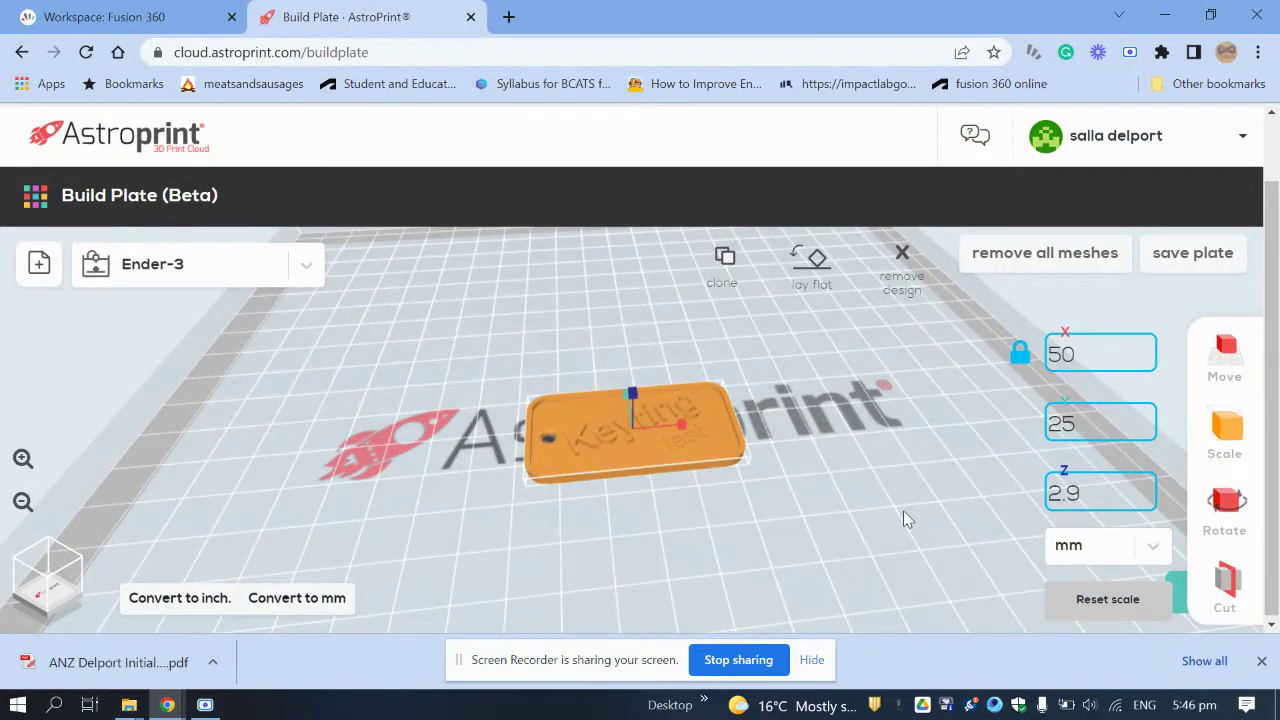
left_click(1224, 508)
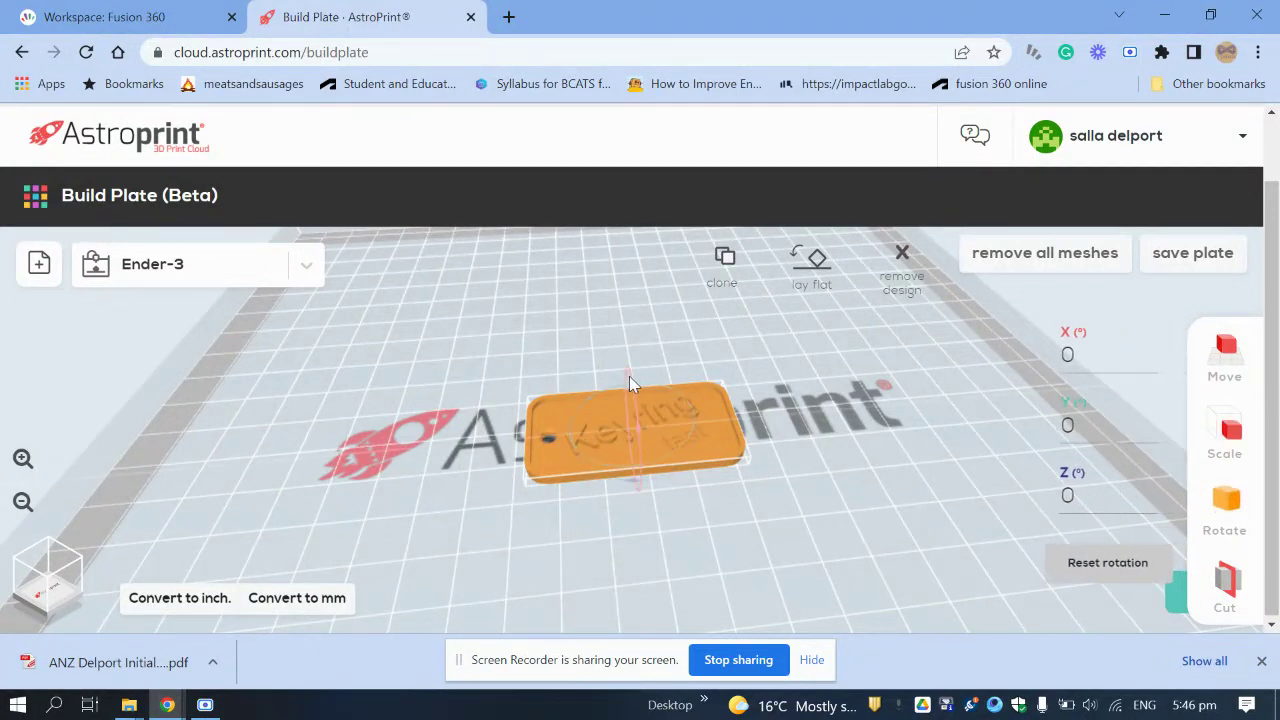
left_click_drag(629, 376, 632, 426)
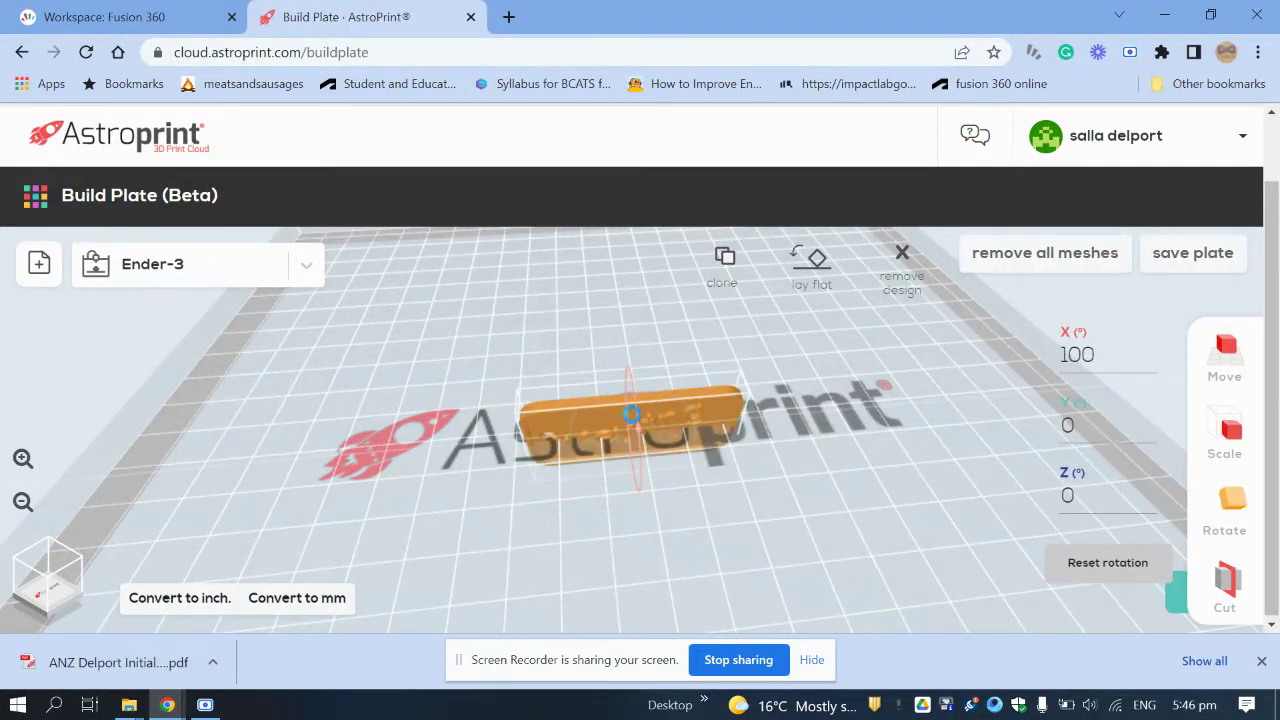
left_click_drag(1092, 356, 957, 378)
type("90")
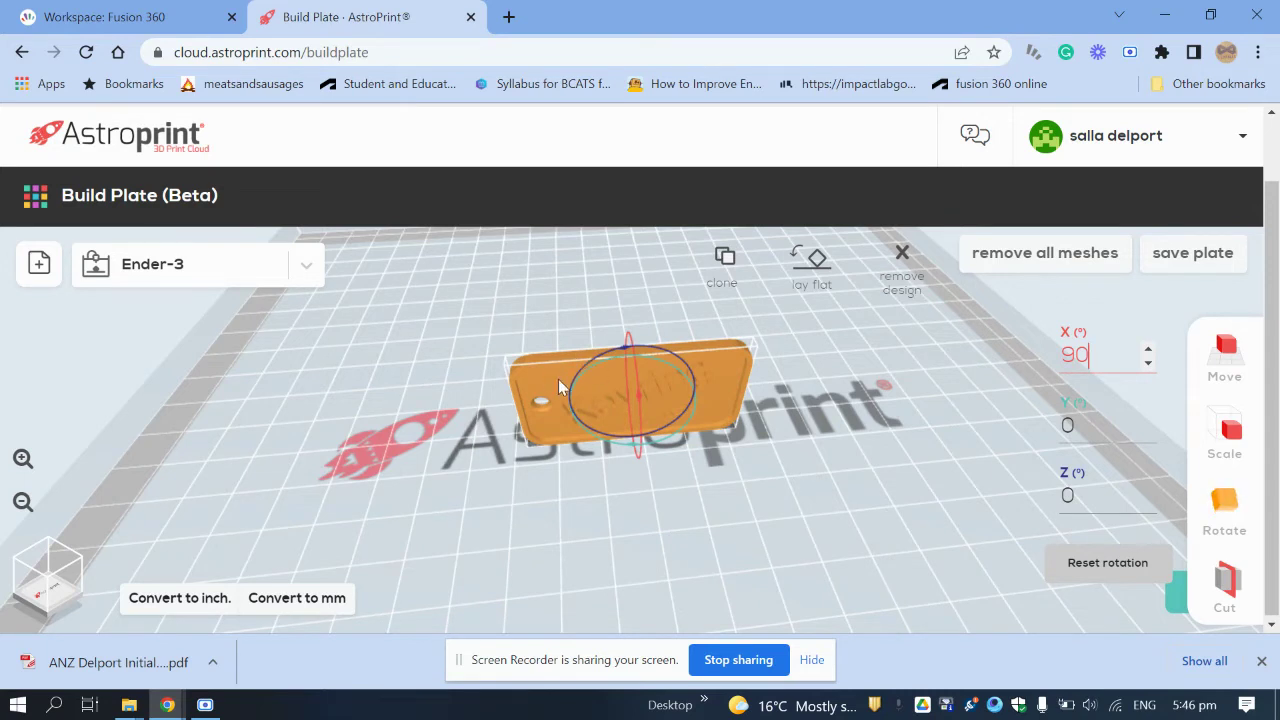
key("BackSpace")
key("BackSpace")
type("00")
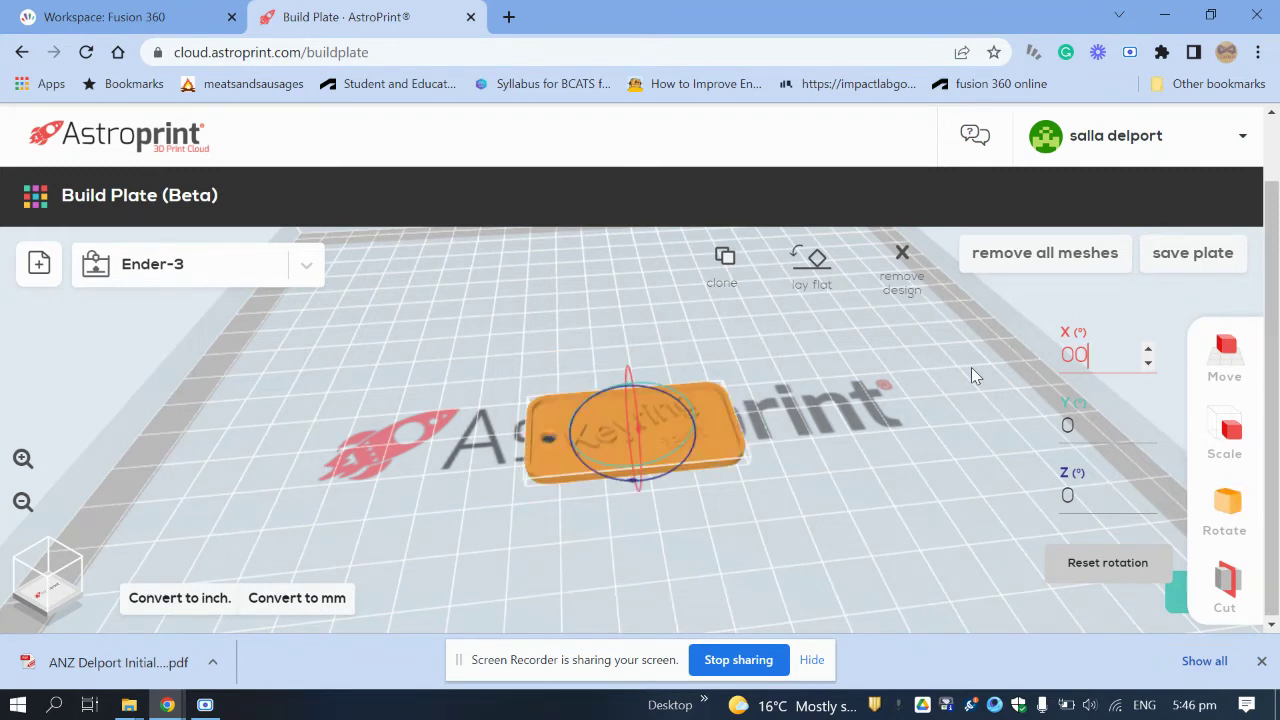
left_click(978, 533)
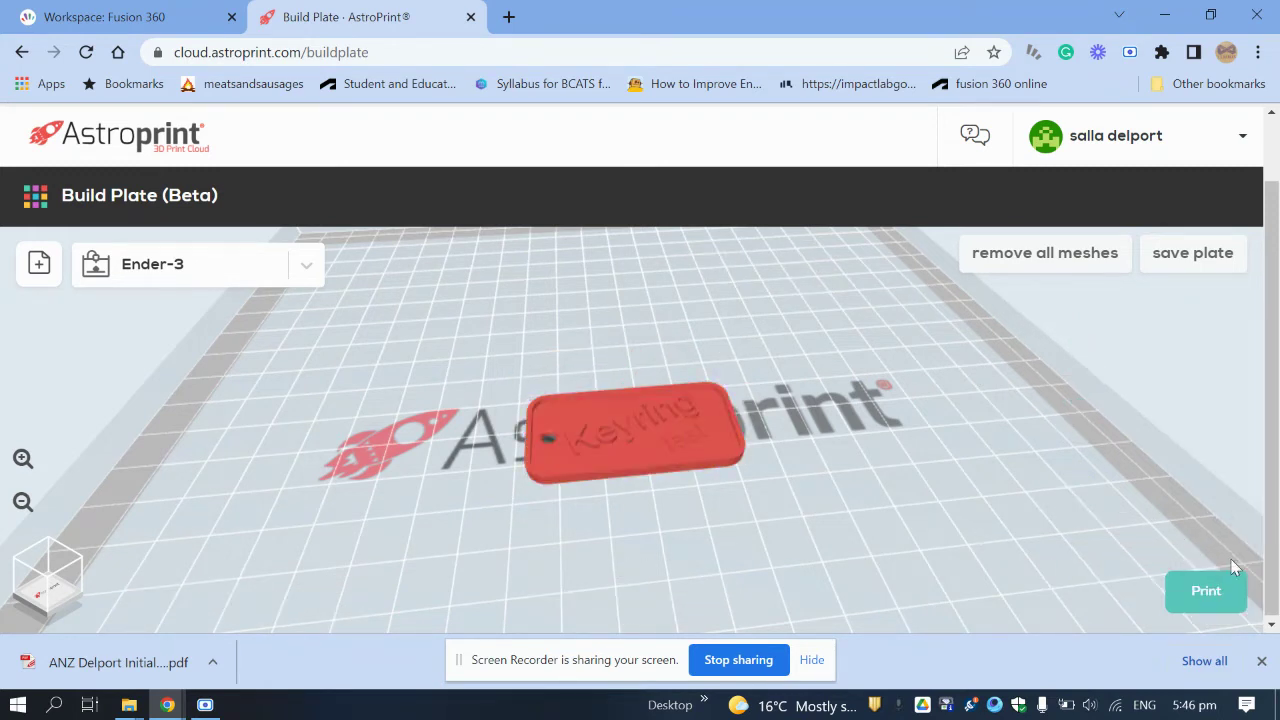
left_click(671, 430)
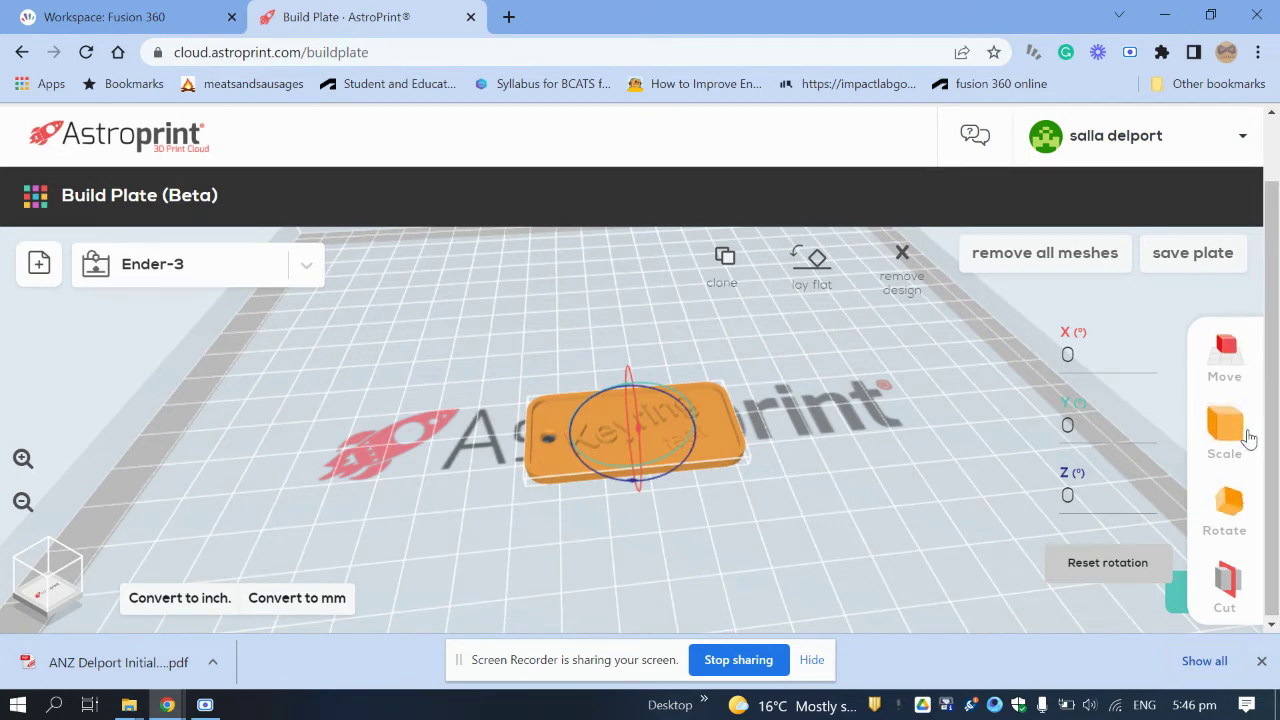
left_click(885, 511)
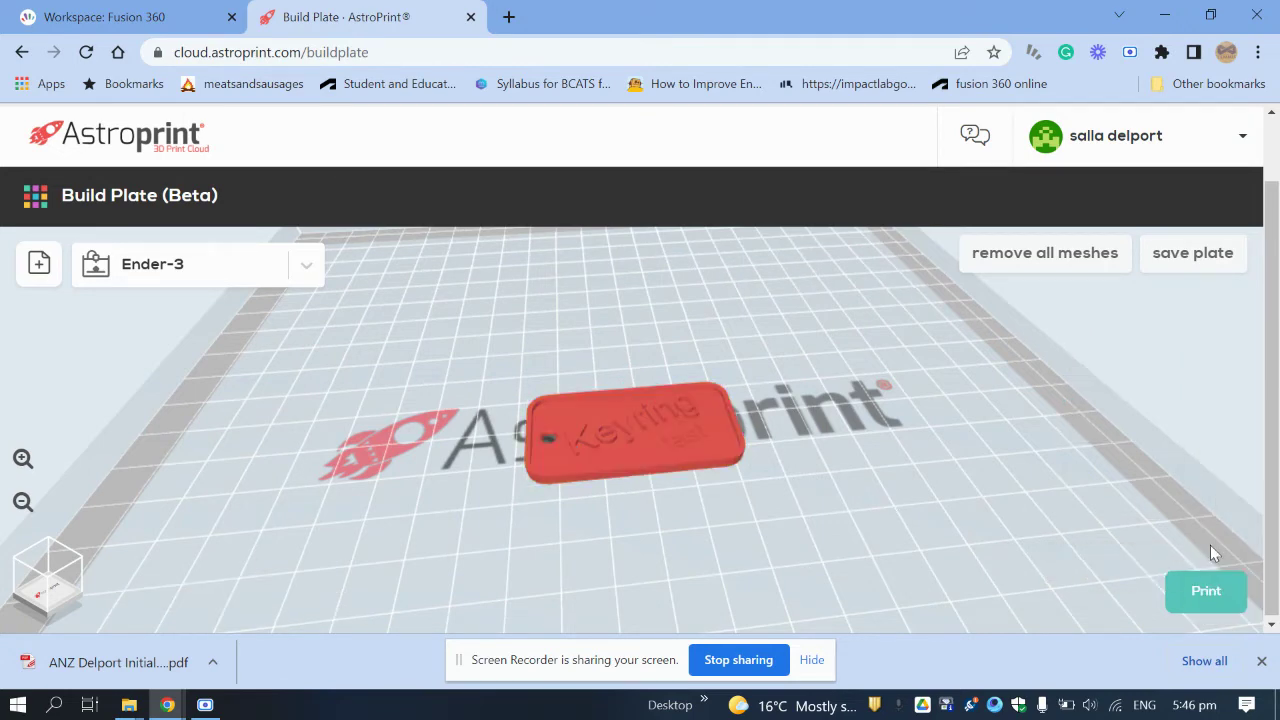
Send the plate to print, saving the design as keyring in the Design Library's keyring folder
left_click(1216, 592)
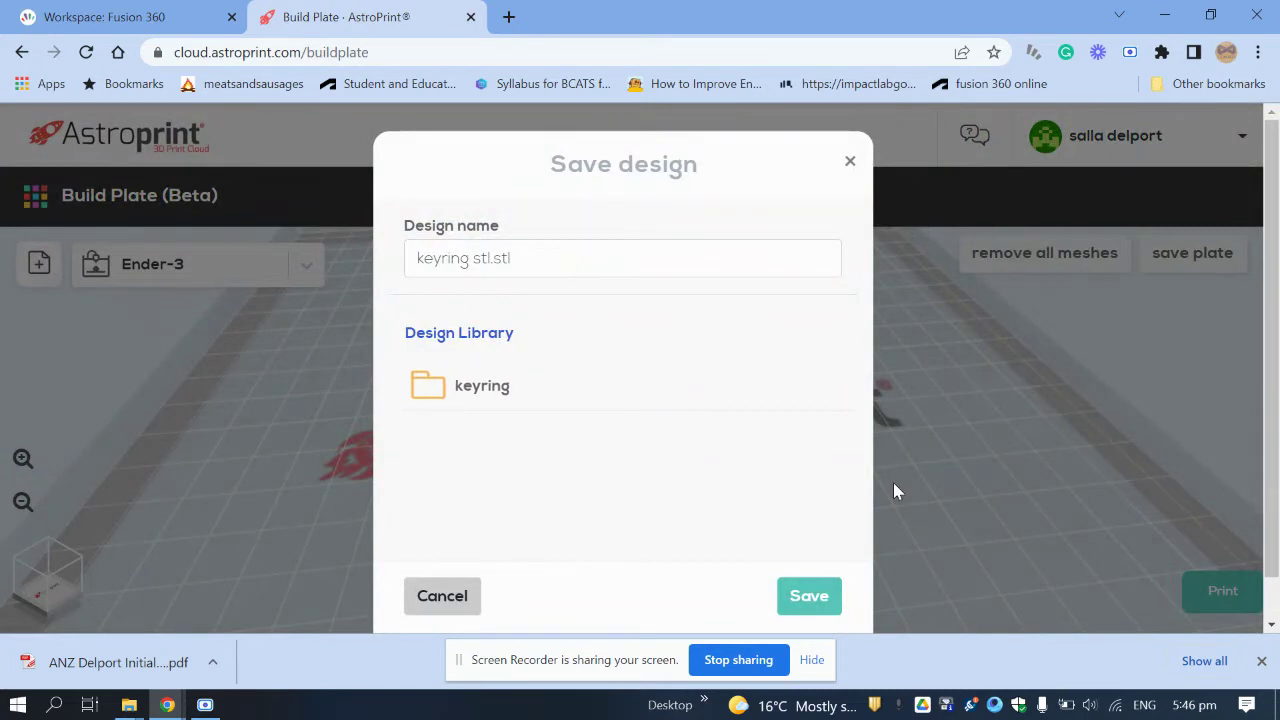
left_click(539, 263)
left_click_drag(539, 263, 475, 260)
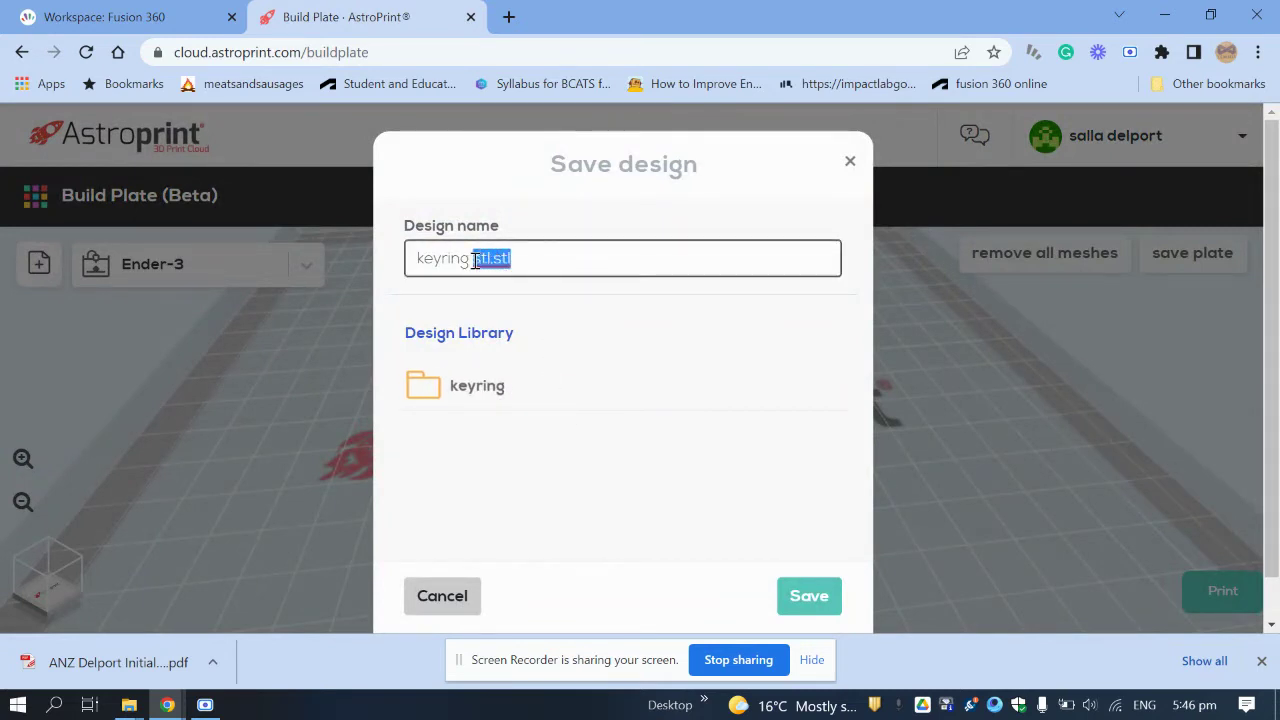
key("BackSpace")
left_click(479, 390)
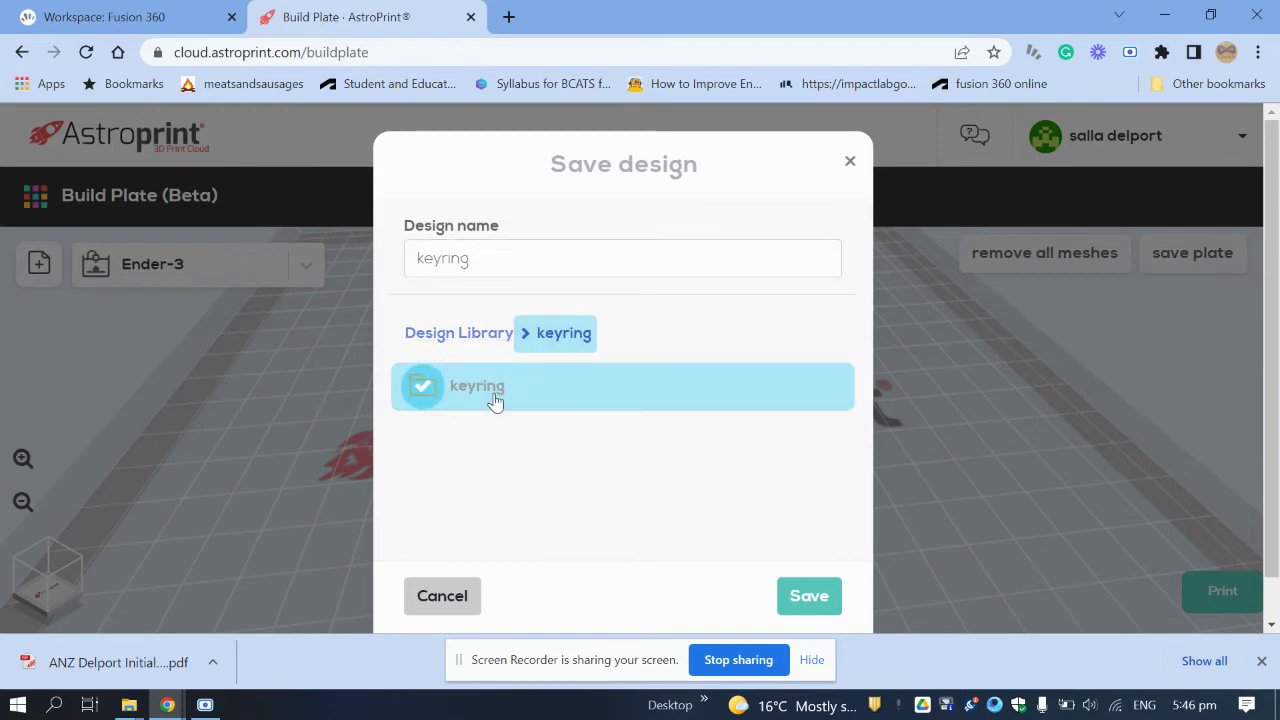
left_click(810, 601)
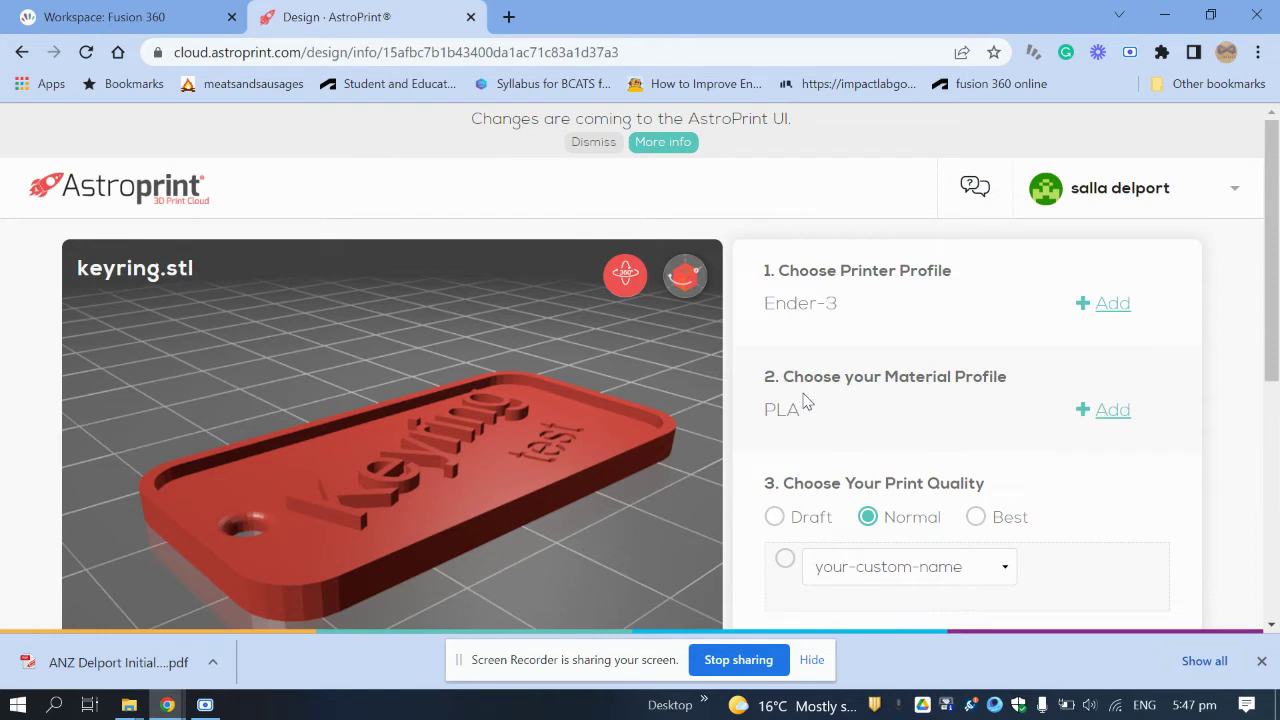
Choose Draft print quality for keyring.stl and enable support
left_click(776, 519)
scroll(1045, 491, "down", 2)
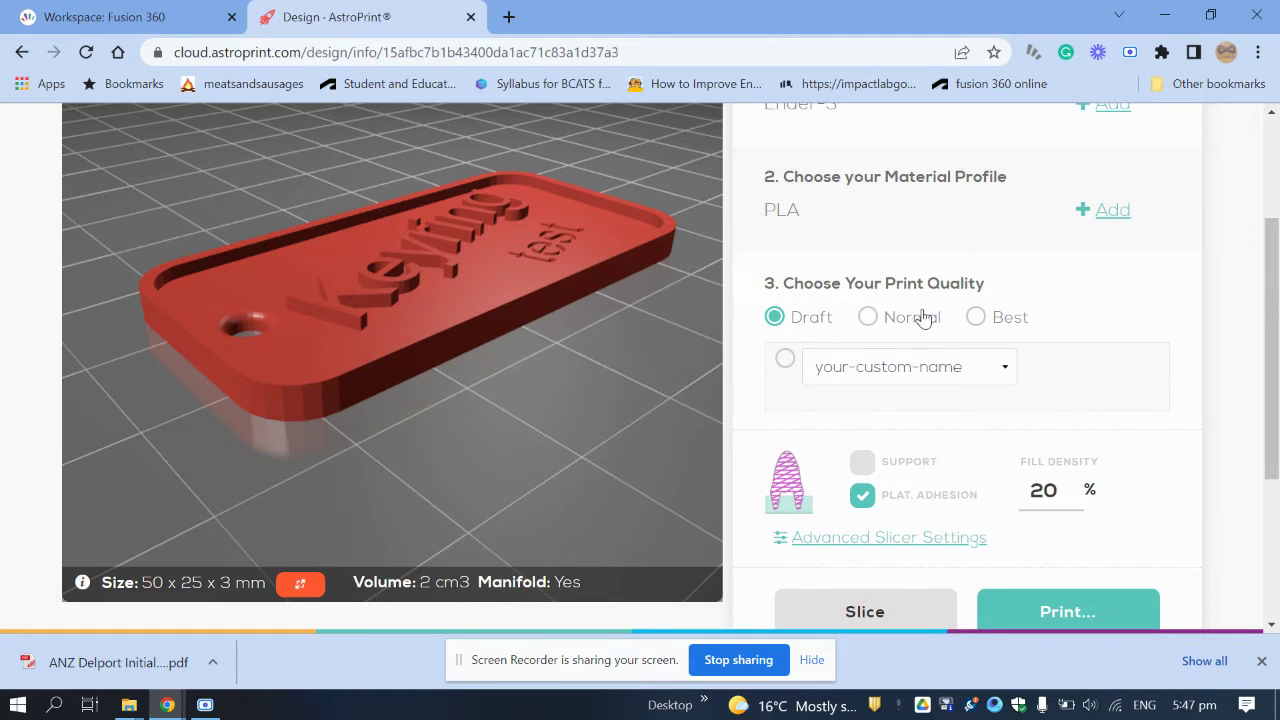
left_click(861, 464)
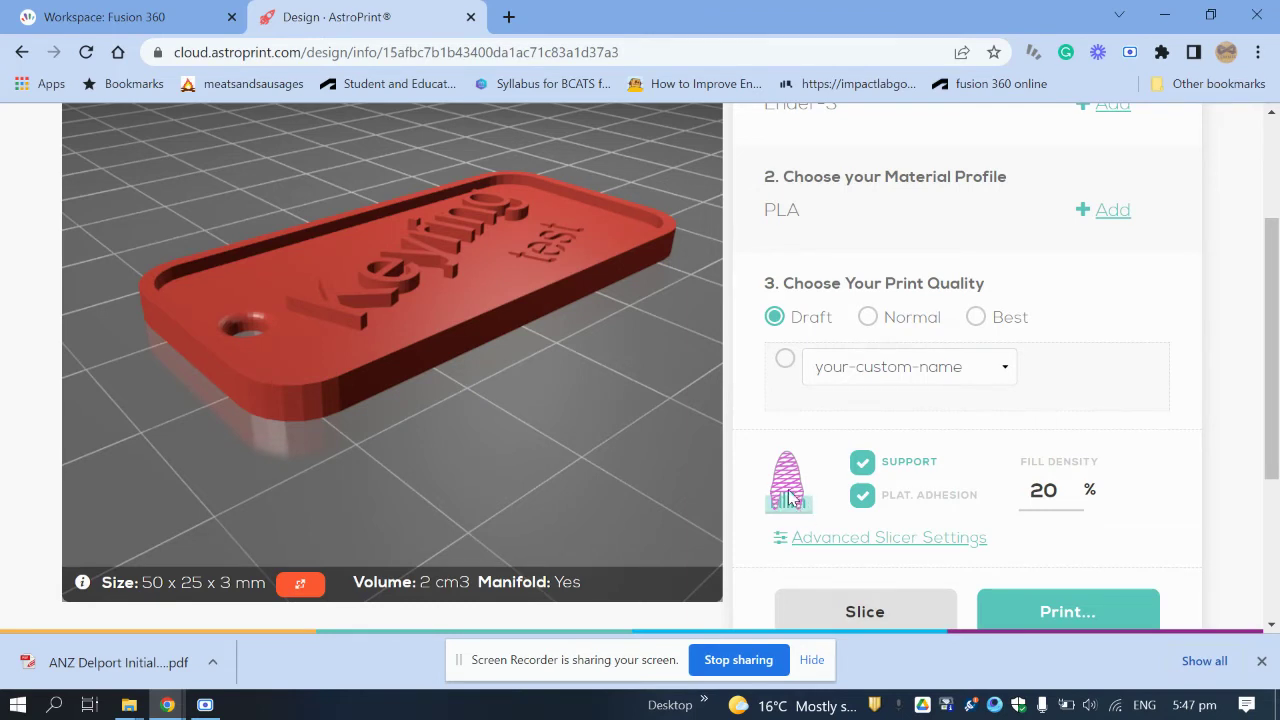
Examine the Speed, Quality and Material categories of the advanced slicer settings, leaving them without edits
left_click(875, 541)
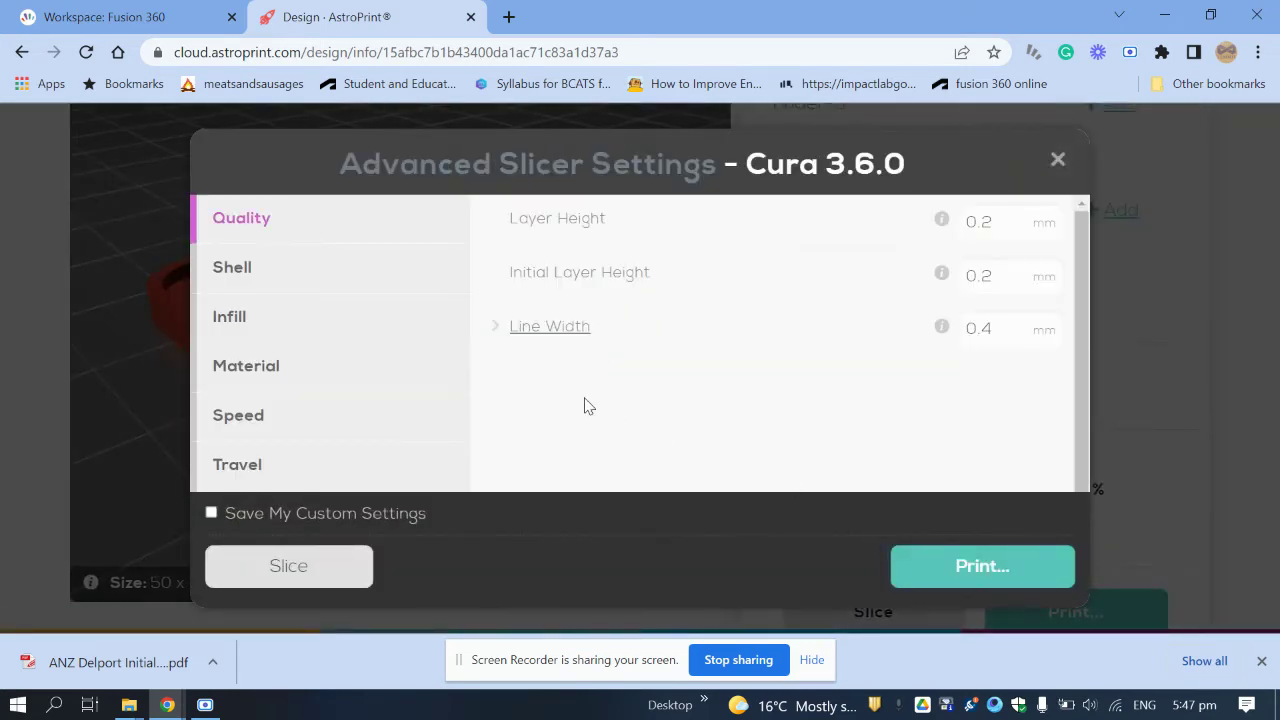
left_click(262, 412)
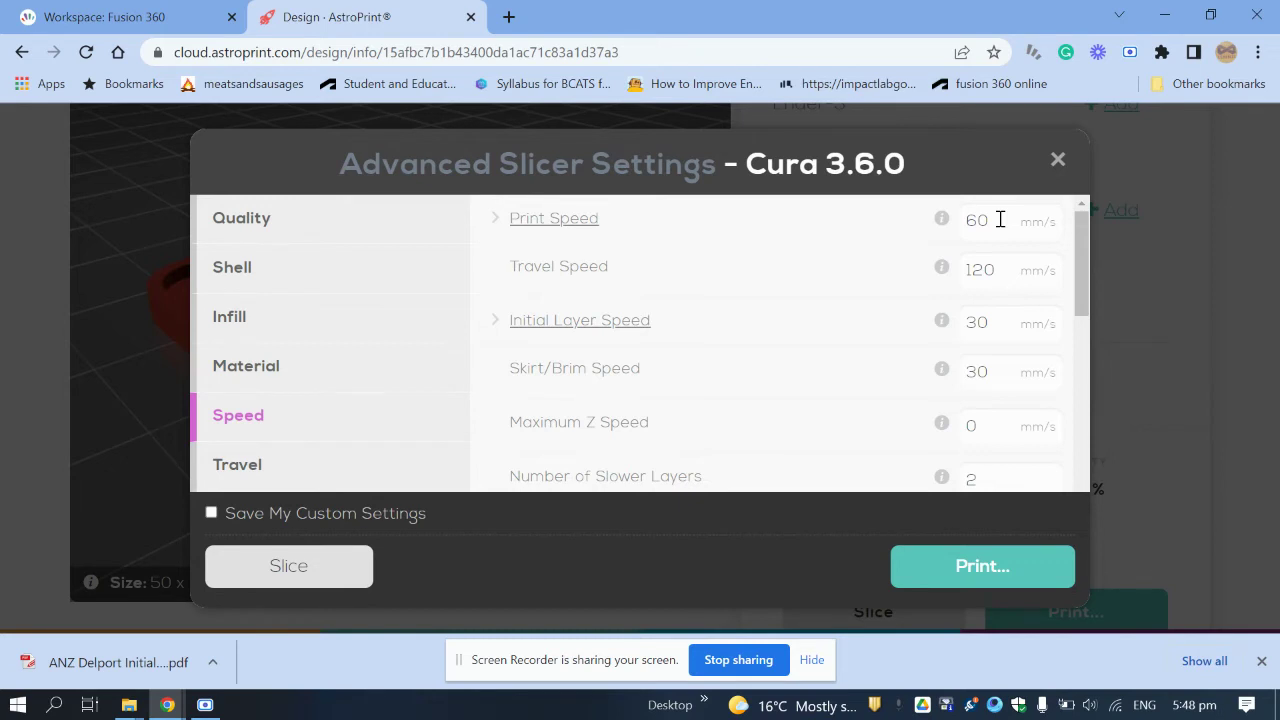
left_click(310, 230)
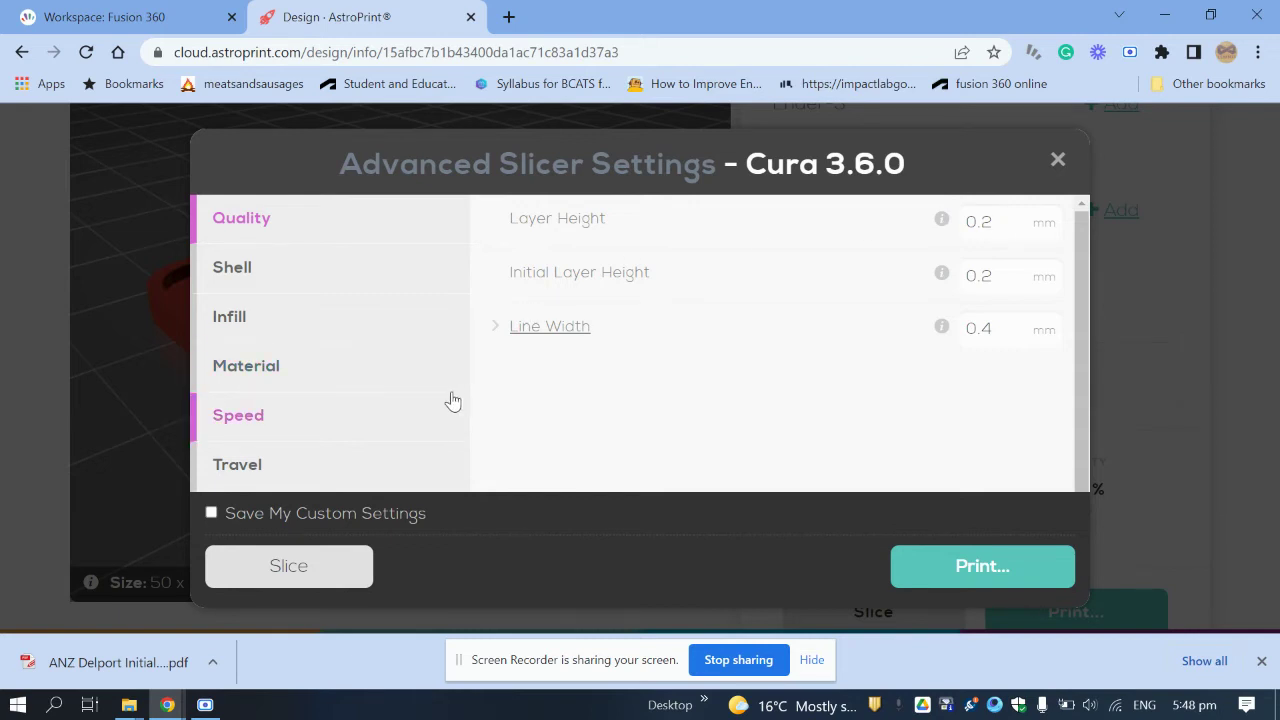
left_click(309, 379)
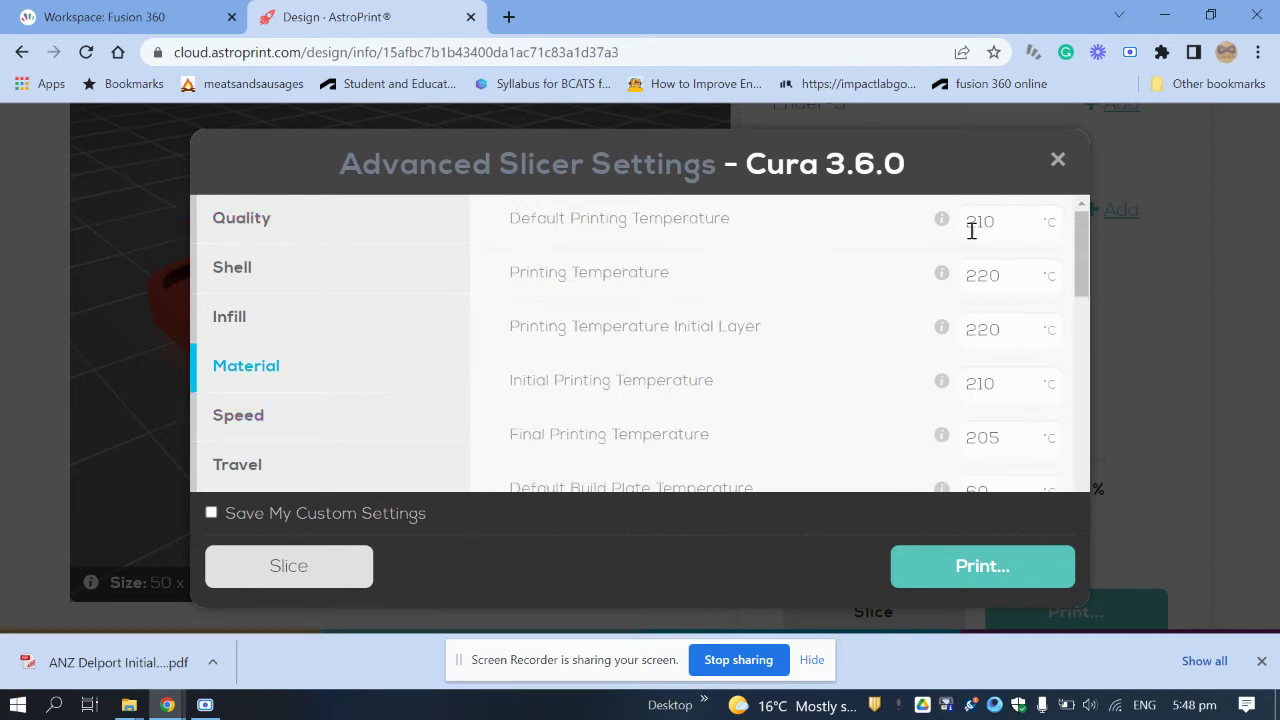
left_click(1058, 160)
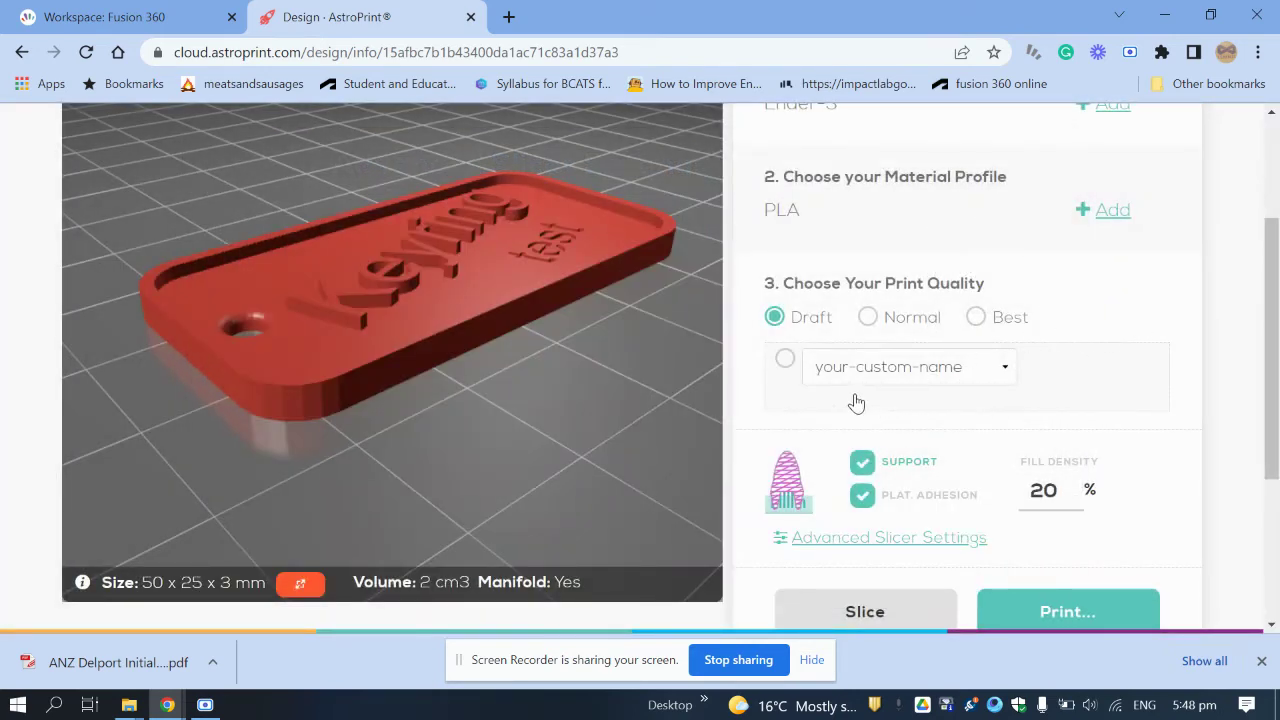
Disable support for the keyring print and slice the design
left_click(863, 466)
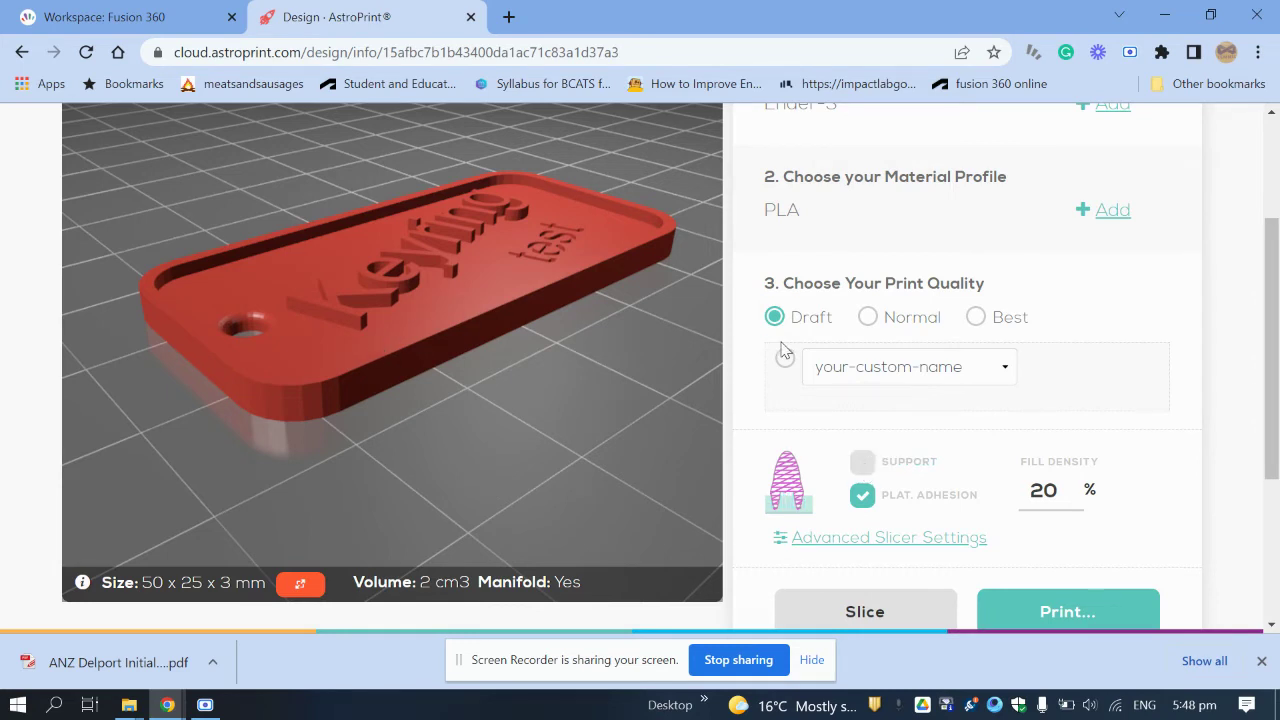
left_click(852, 616)
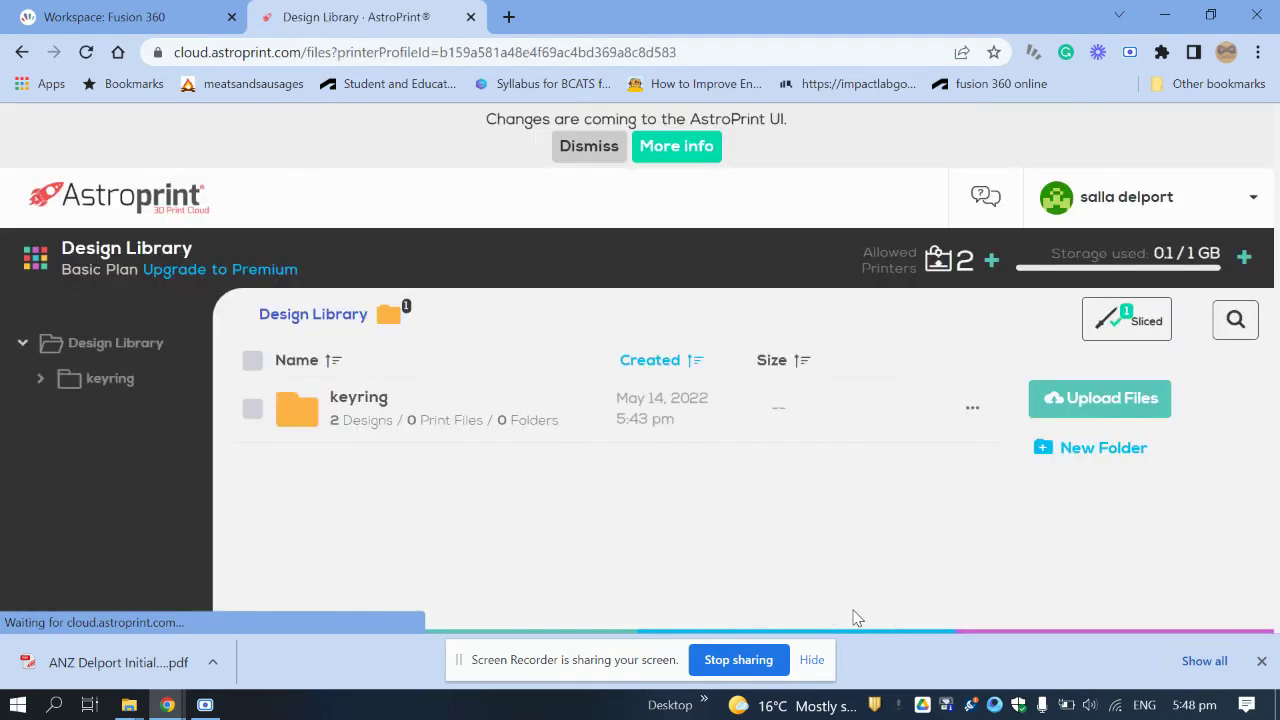
Download the print file keyring-Ender-3-PLA-draft.gcode of keyring.stl from the keyring folder
left_click(1141, 321)
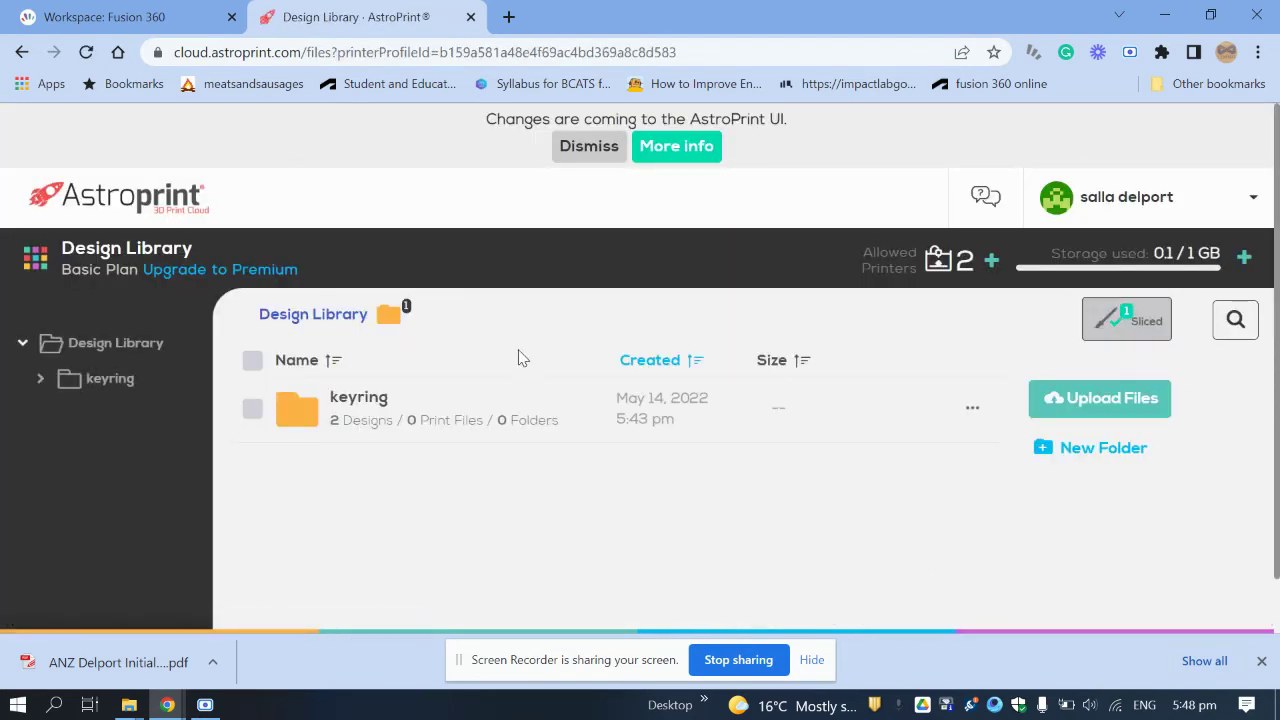
left_click(337, 410)
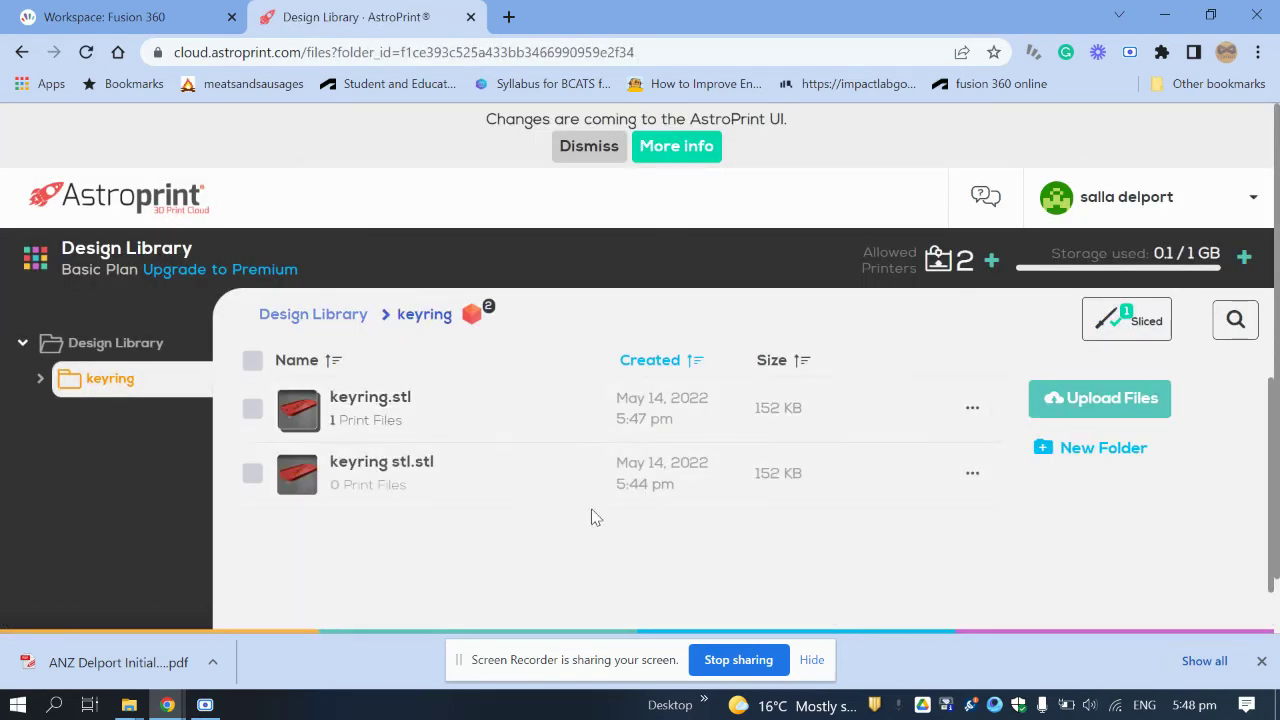
left_click(553, 407)
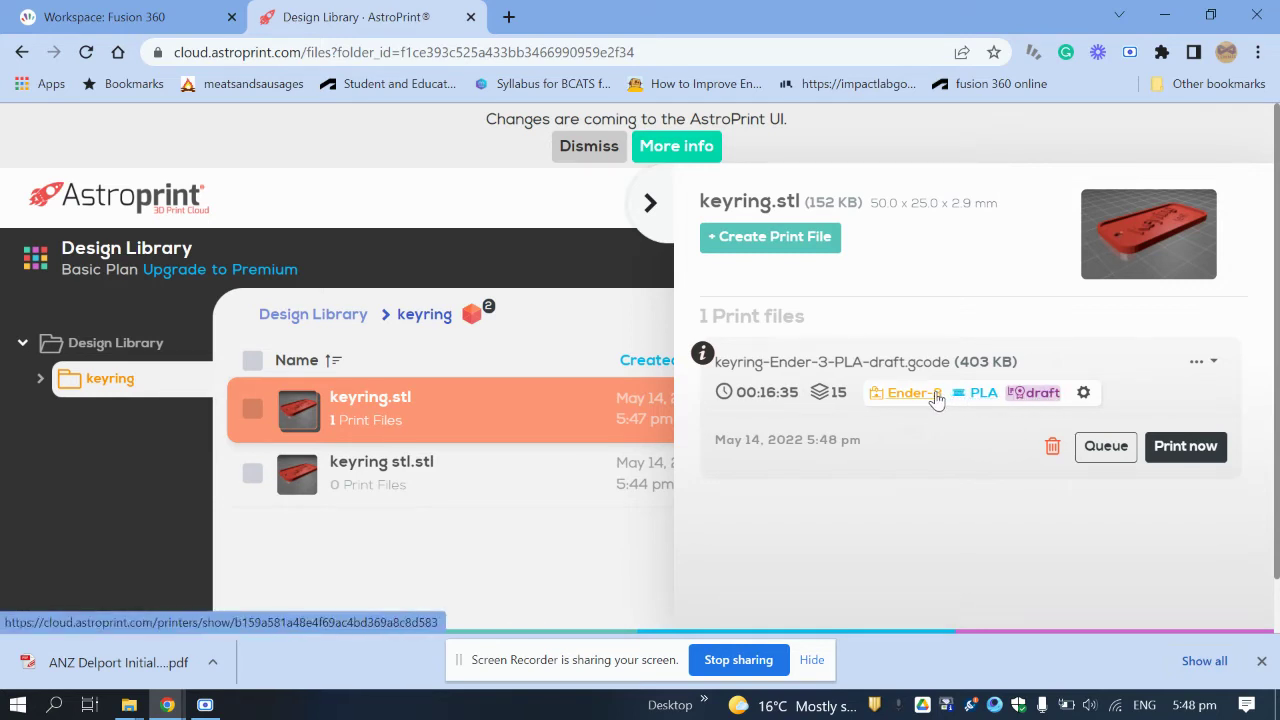
left_click(1203, 363)
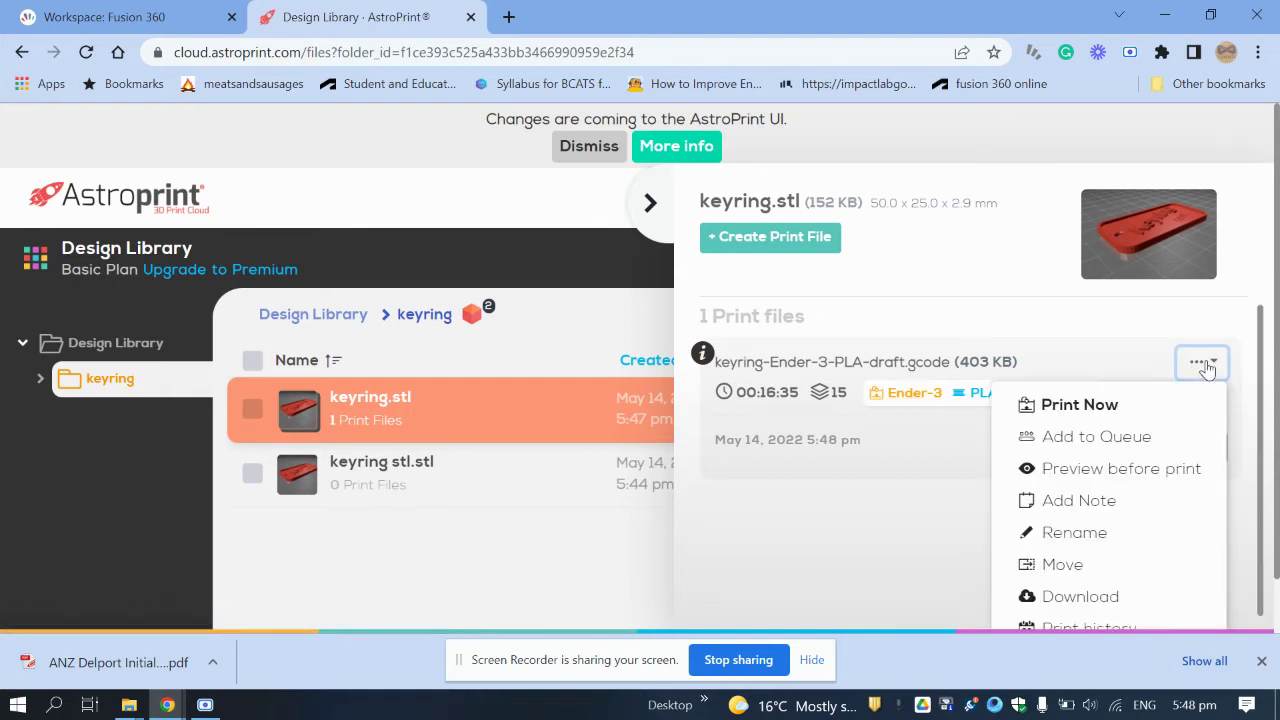
left_click(1114, 596)
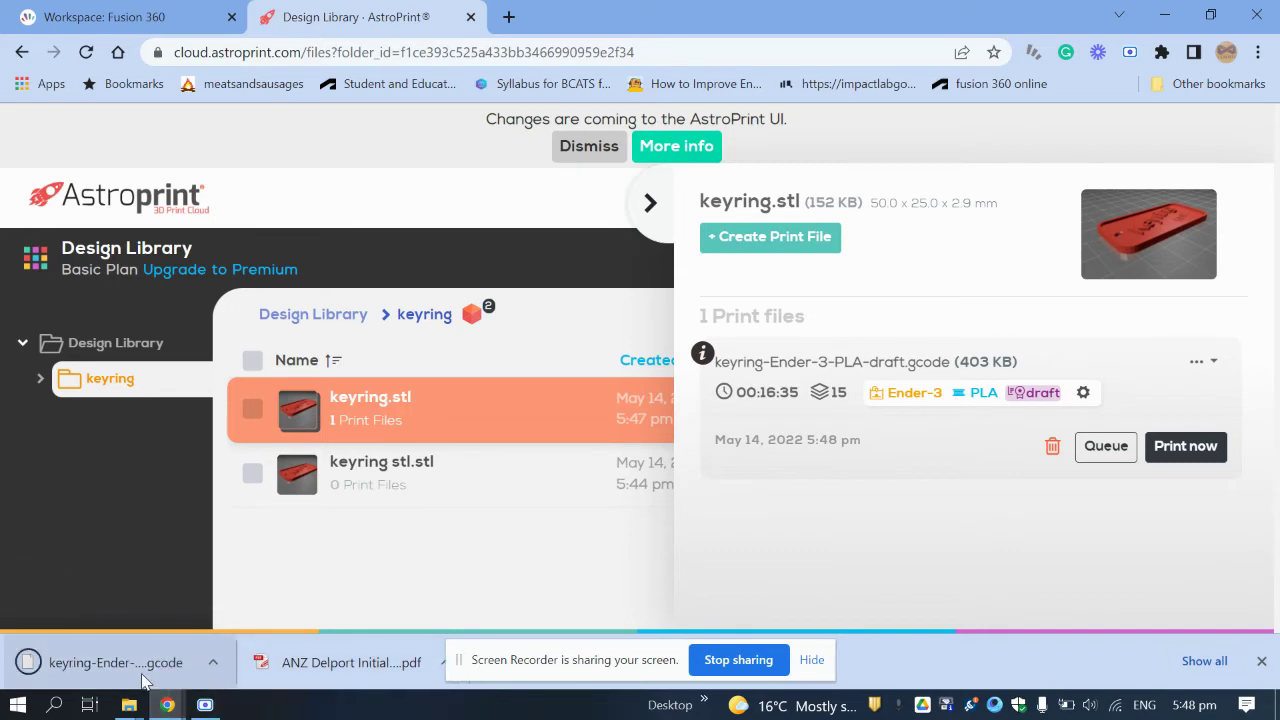
Show the downloaded keyring-Ender-3-PLA-draft.gcode in its folder and rename it to Akeyring.gcode
left_click(213, 662)
left_click(249, 603)
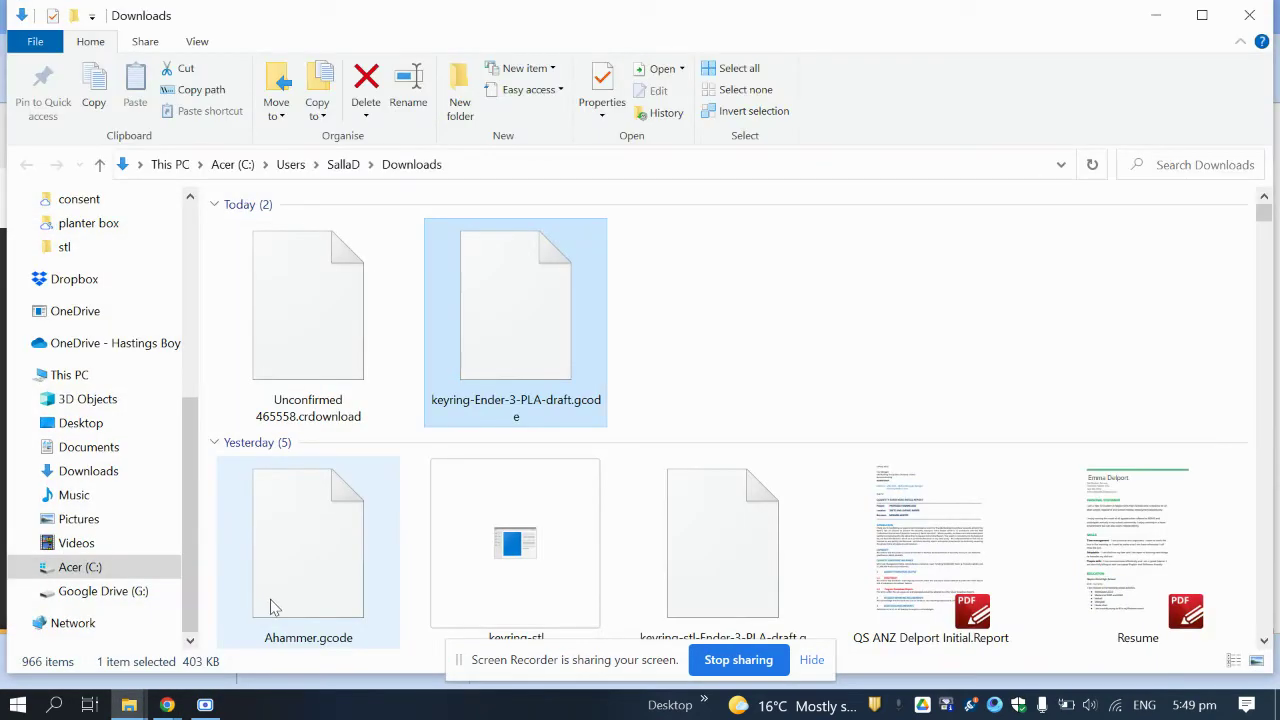
left_click(586, 418)
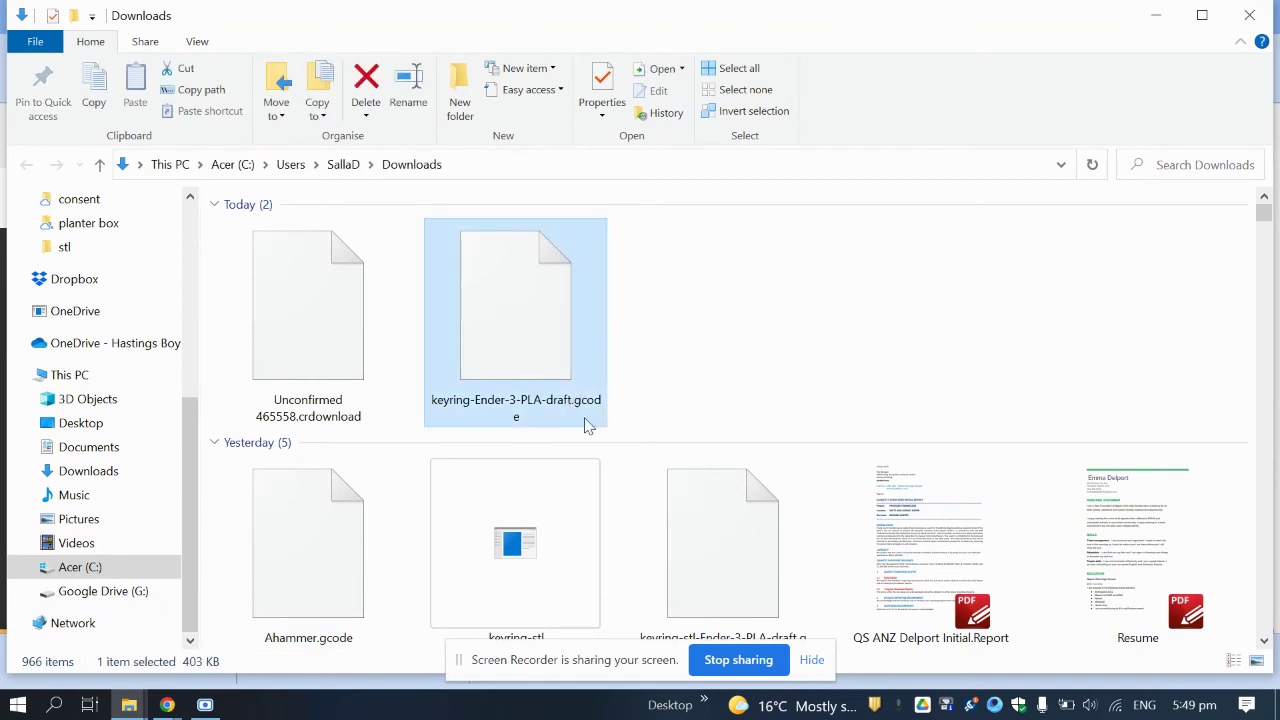
left_click(573, 404)
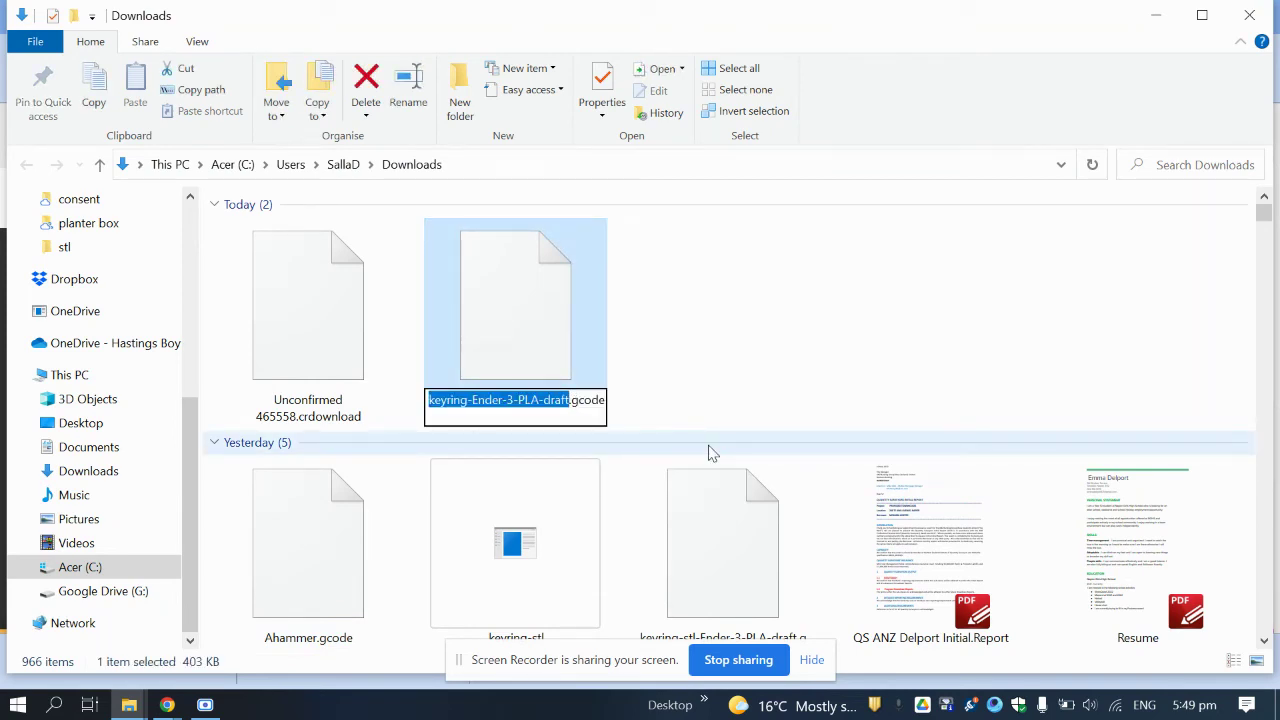
type("A")
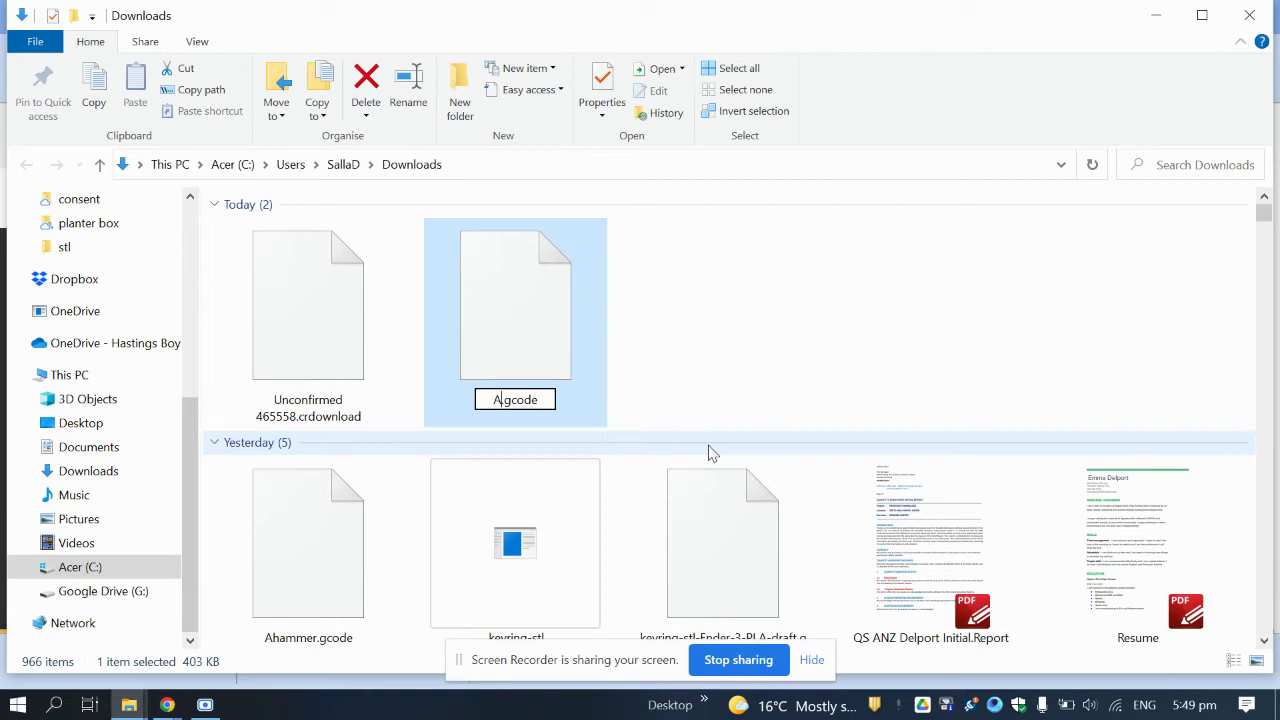
type("keyring")
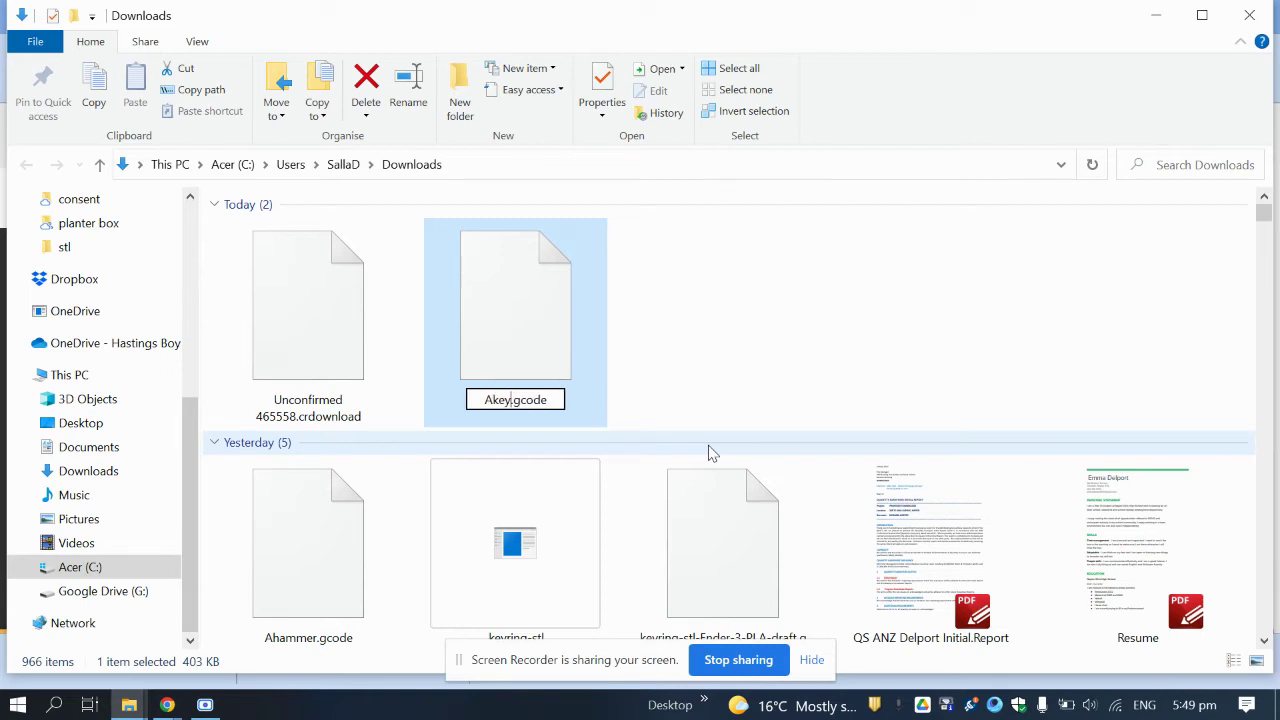
key("Return")
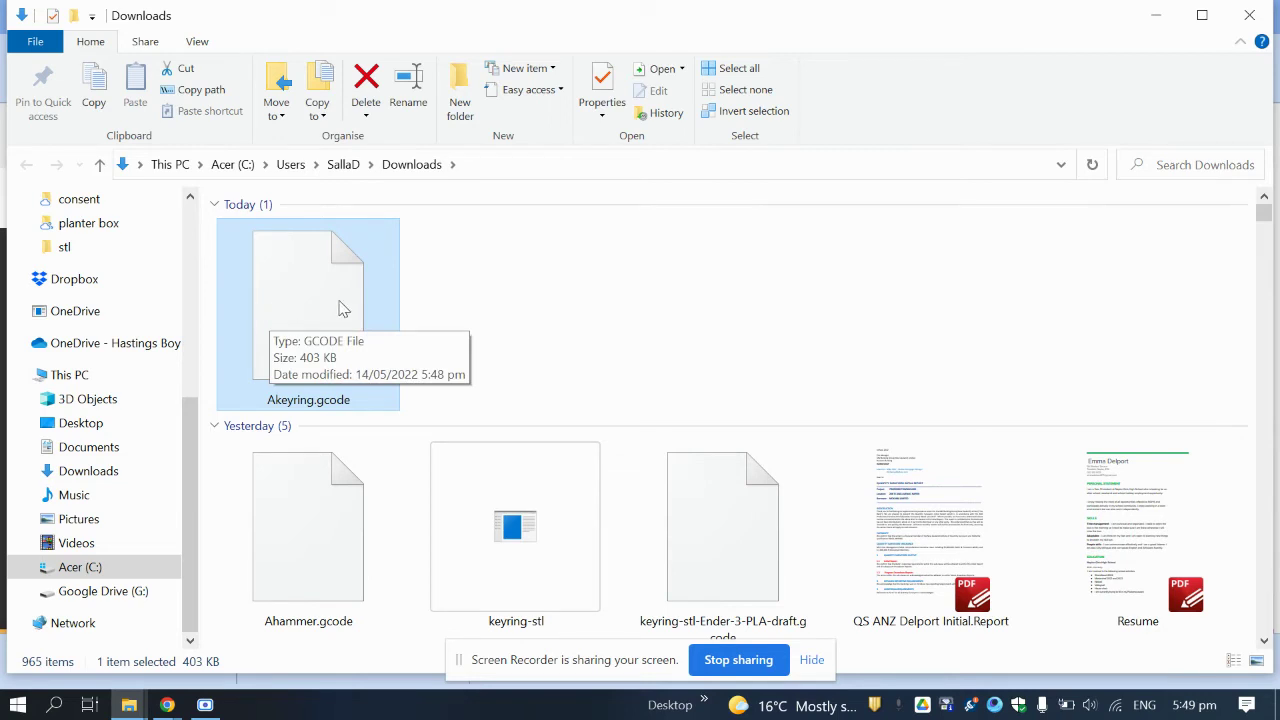
Switch back to AstroPrint in Chrome, close the keyring.stl details and reopen the keyring folder from the Design Library
mouse_move(167, 705)
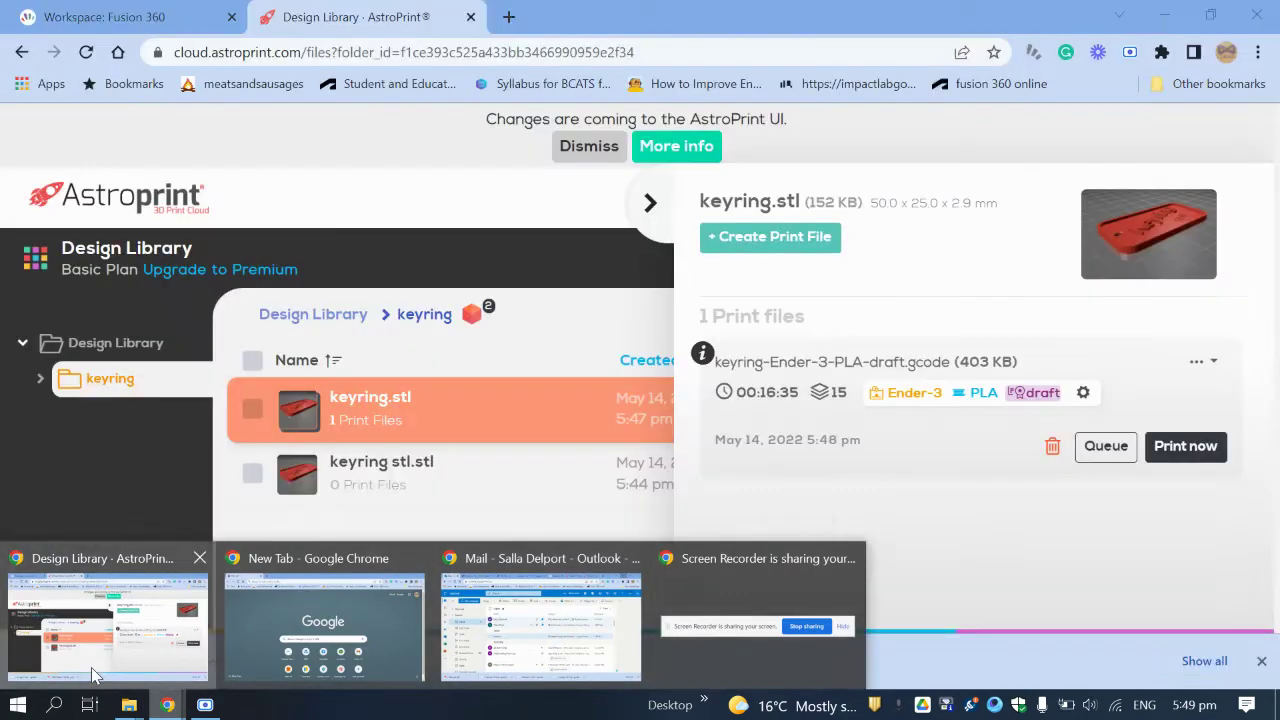
left_click(110, 615)
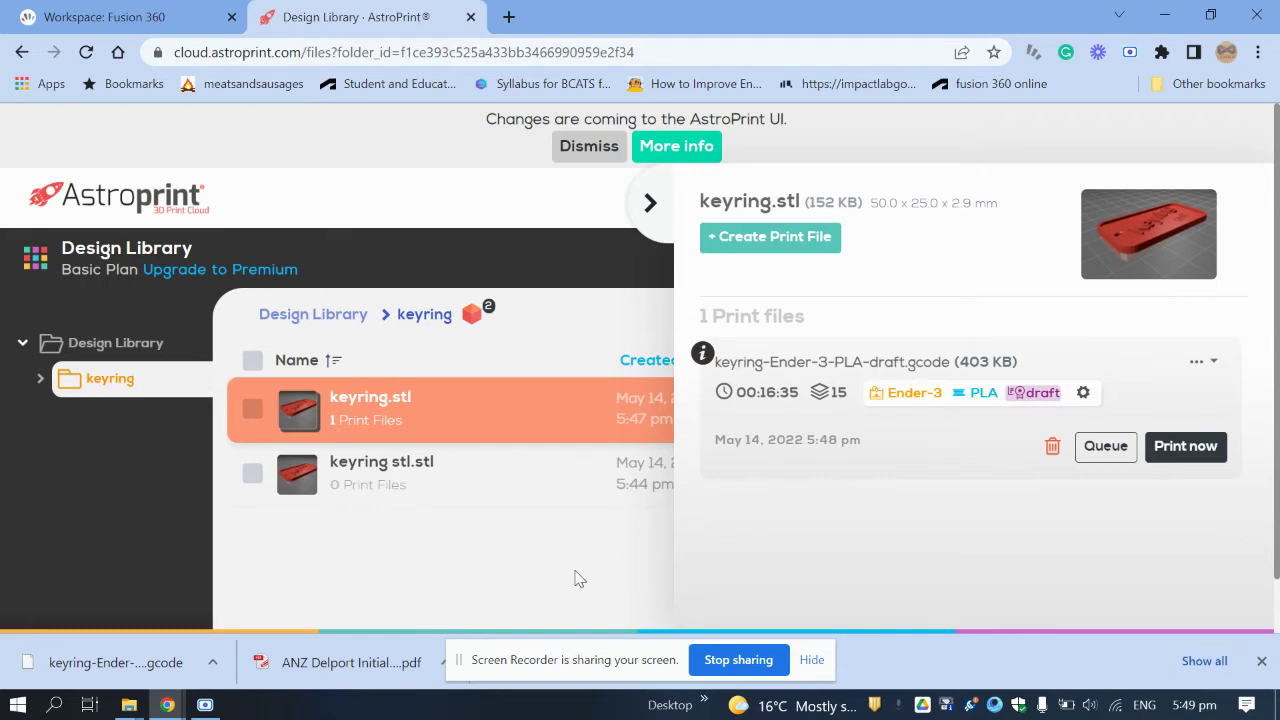
left_click(652, 202)
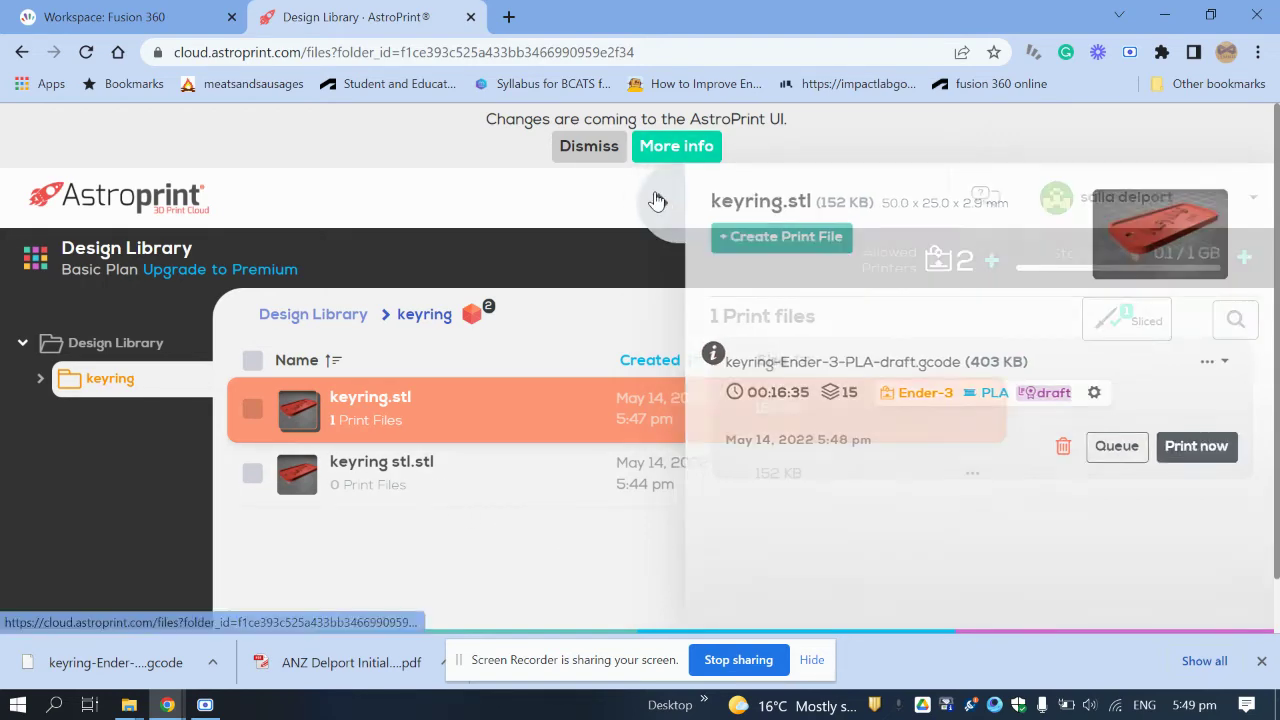
left_click(322, 315)
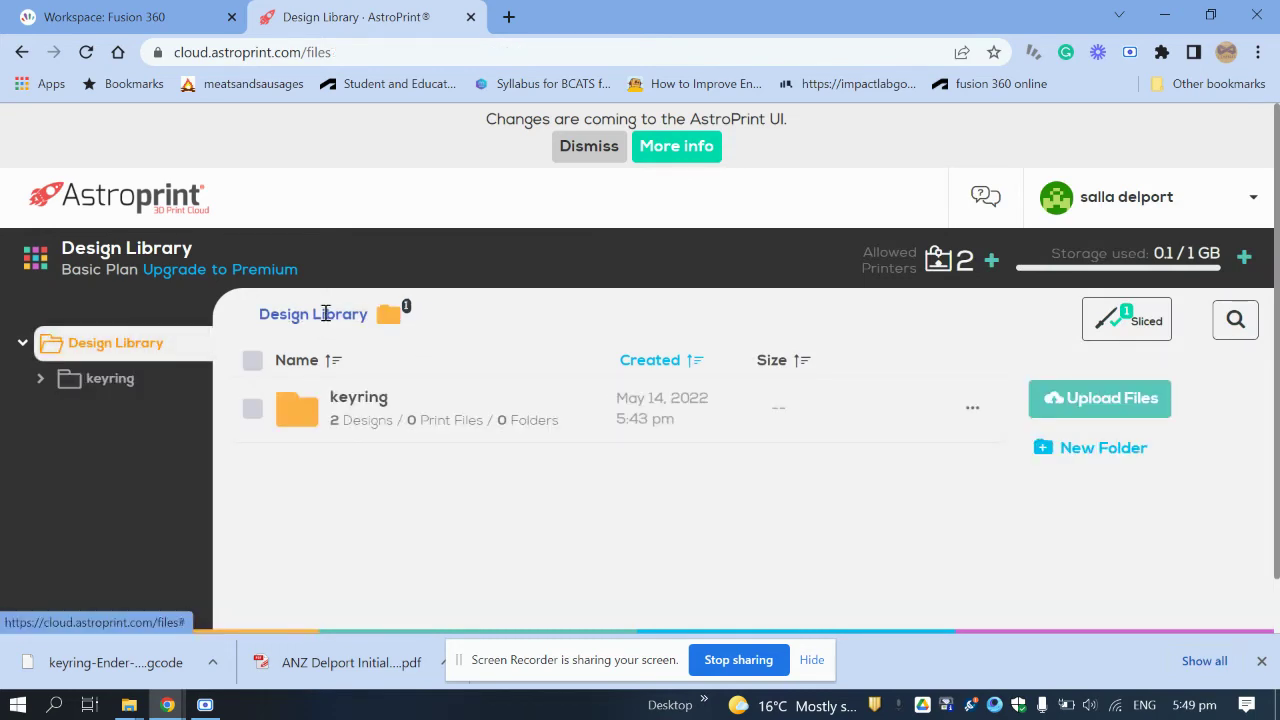
left_click(35, 258)
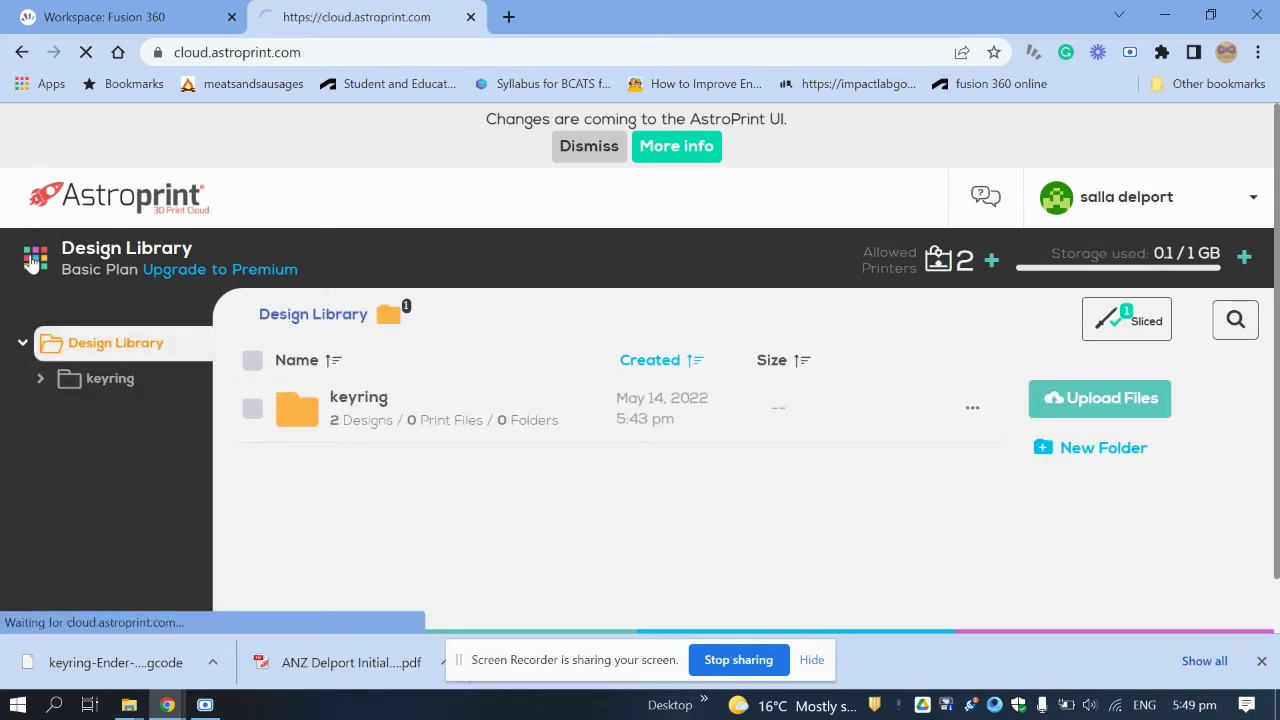
left_click(81, 357)
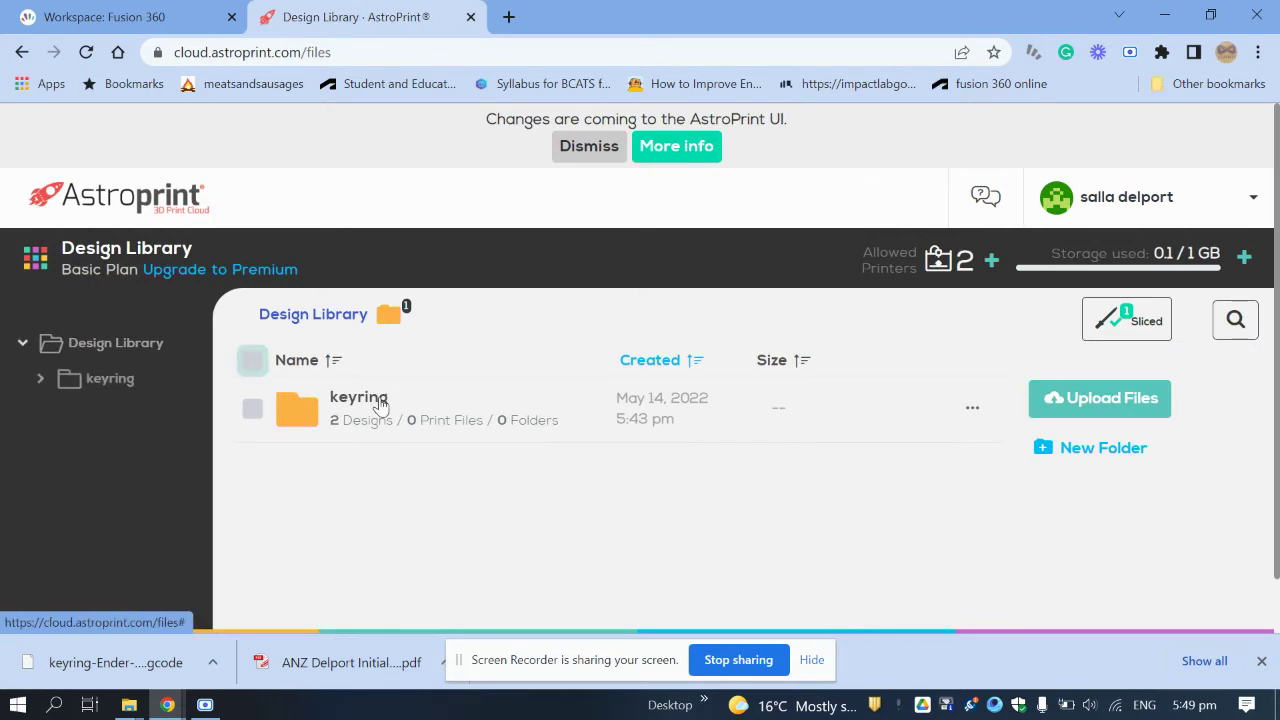
left_click(366, 426)
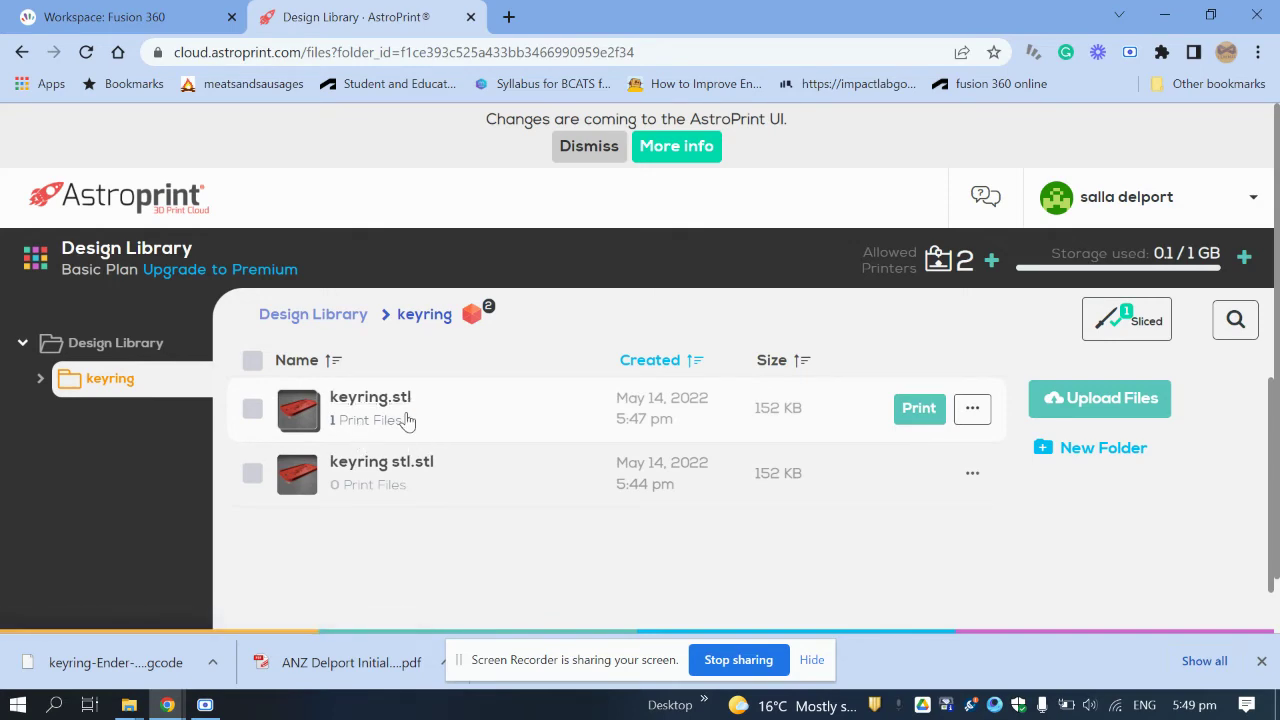
Show the details of keyring.stl and examine the actions available for its draft gcode print file
left_click(521, 404)
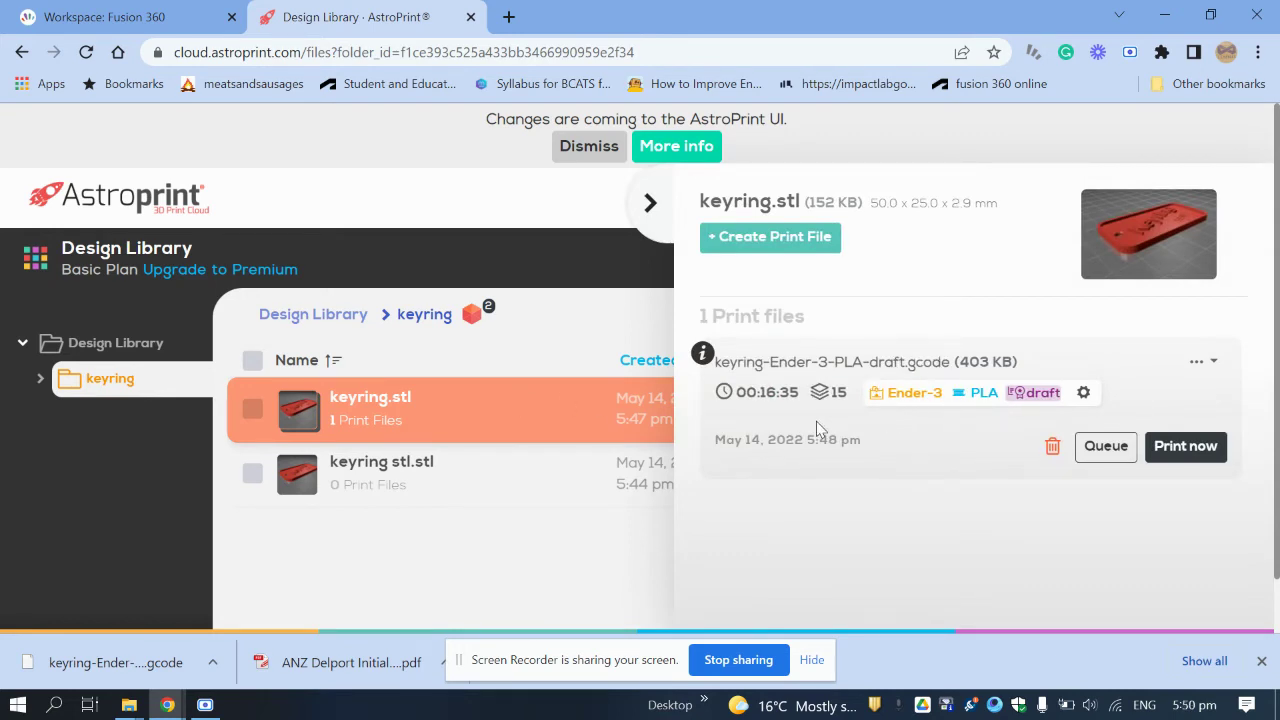
left_click(1203, 366)
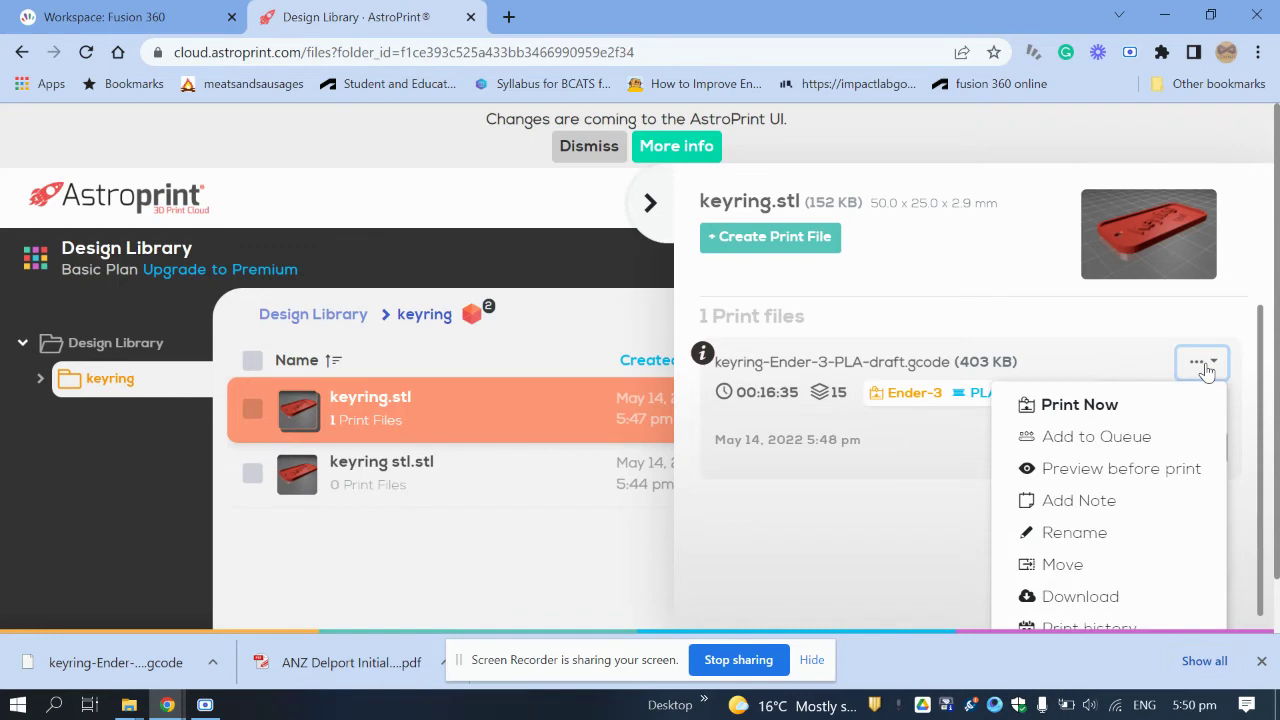
scroll(1169, 469, "down", 1)
scroll(1166, 474, "up", 1)
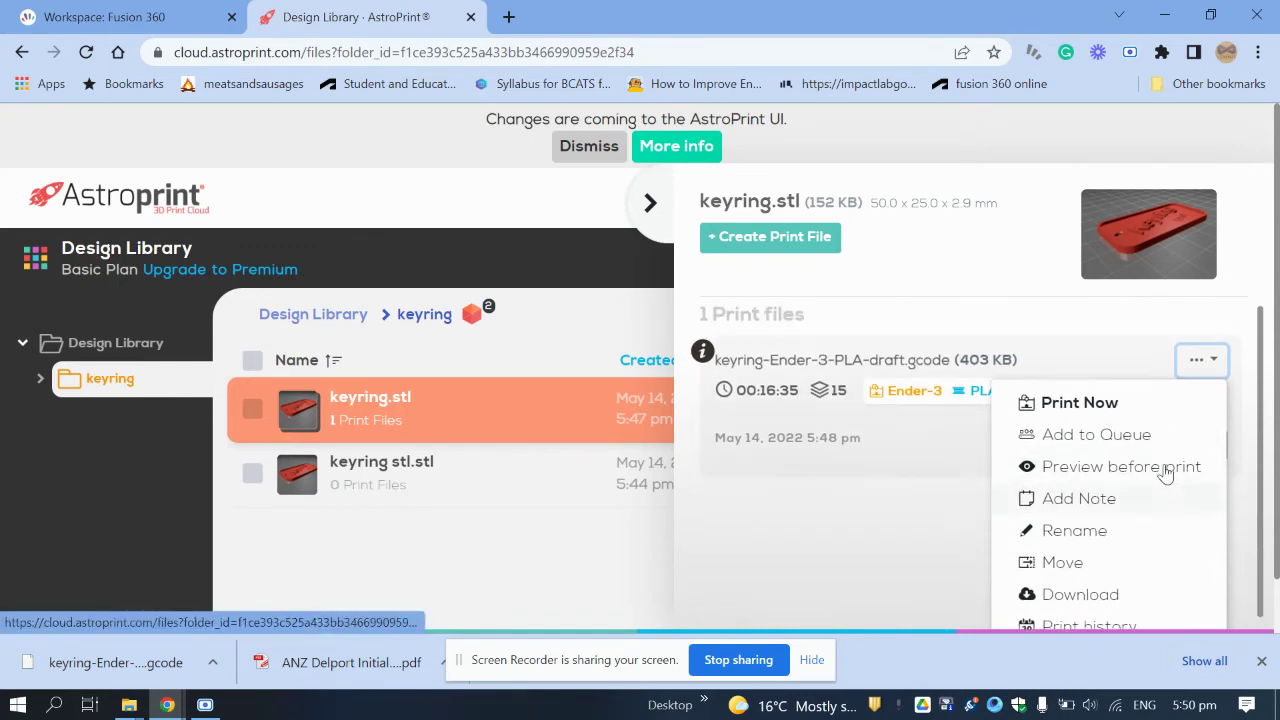
left_click(530, 554)
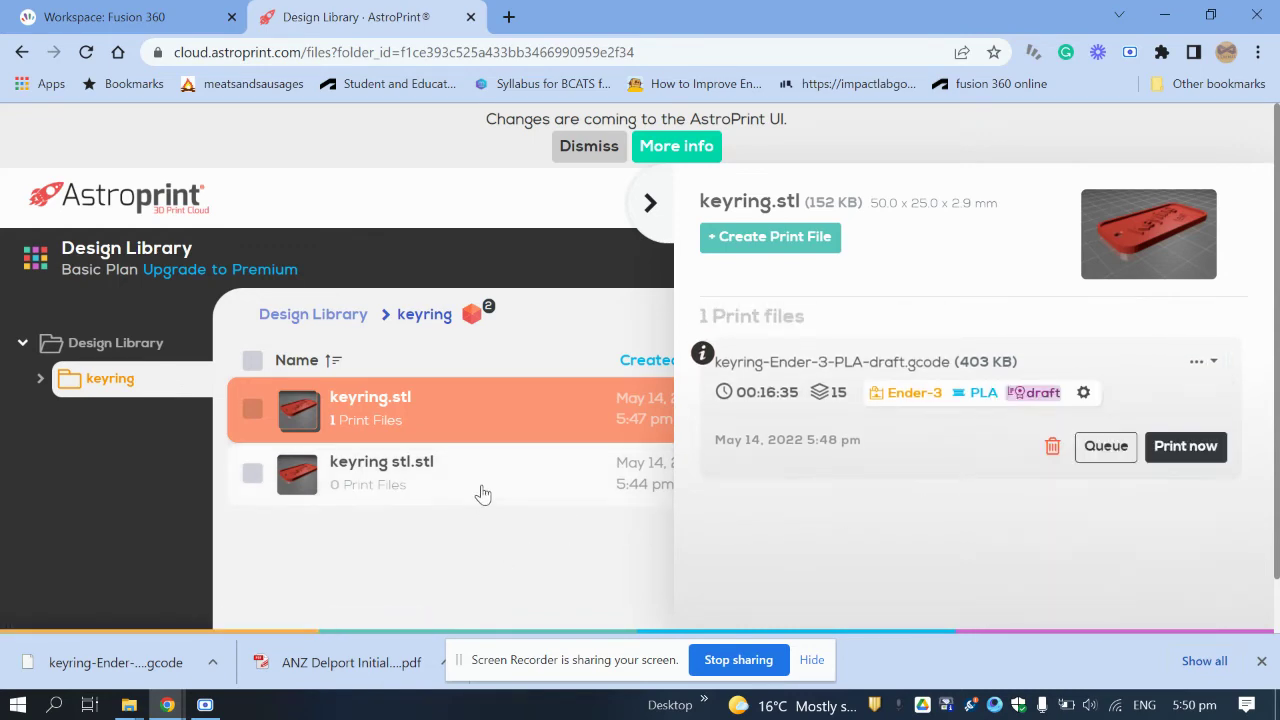
Open the keyring.stl design page and examine the design's additional actions and its draft print file
left_click(650, 202)
left_click(386, 404)
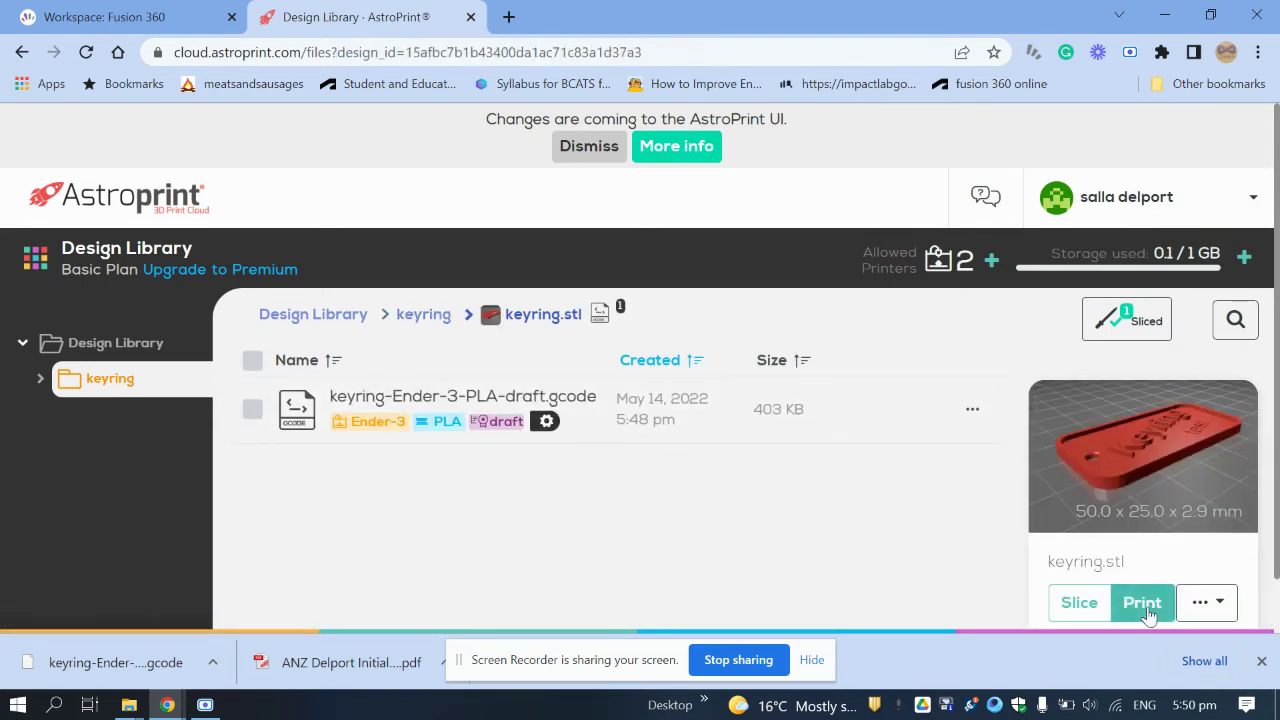
left_click(1212, 605)
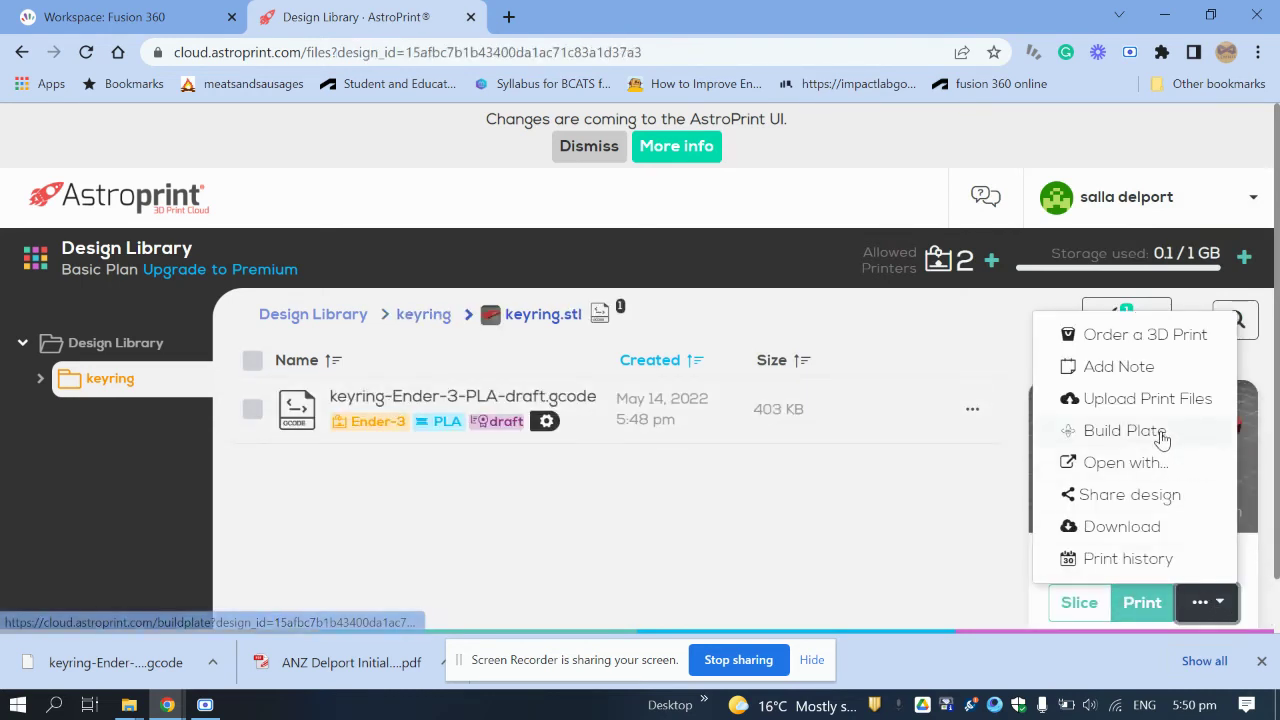
left_click(805, 592)
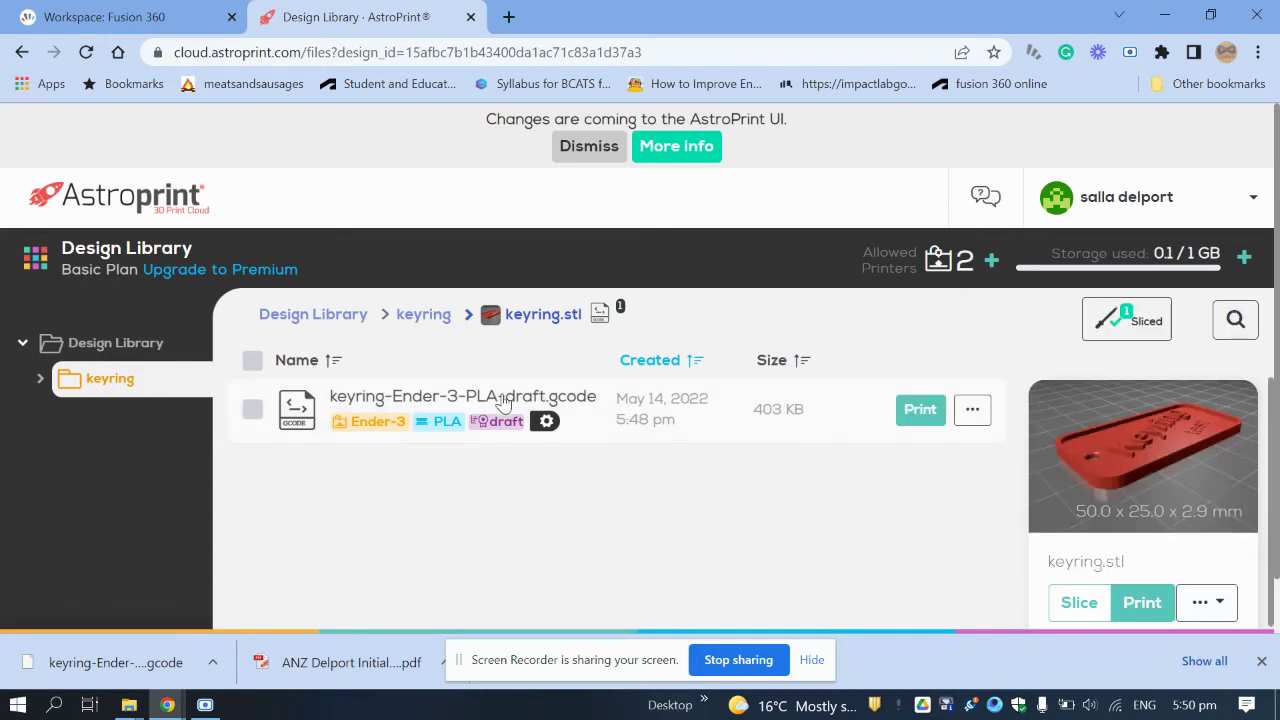
left_click(828, 423)
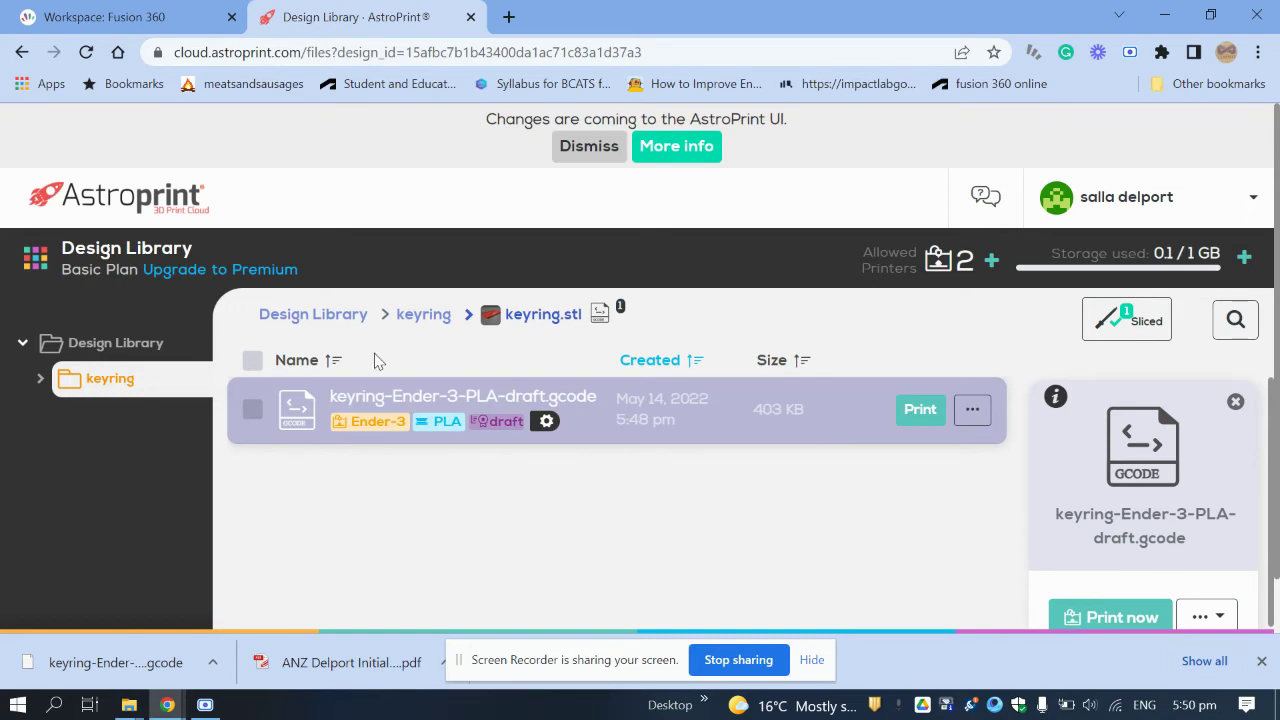
Open keyring.stl on the Ender-3 build plate and inspect its scale dimensions without editing them
left_click(430, 316)
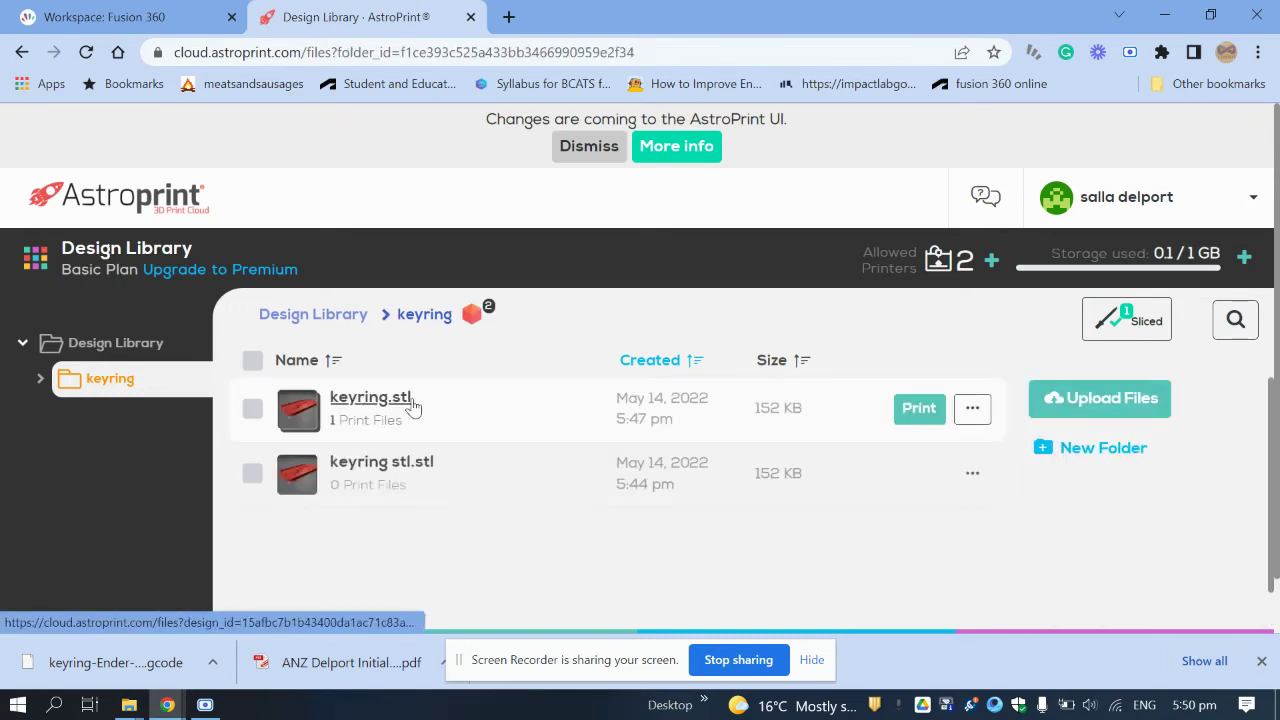
left_click(563, 412)
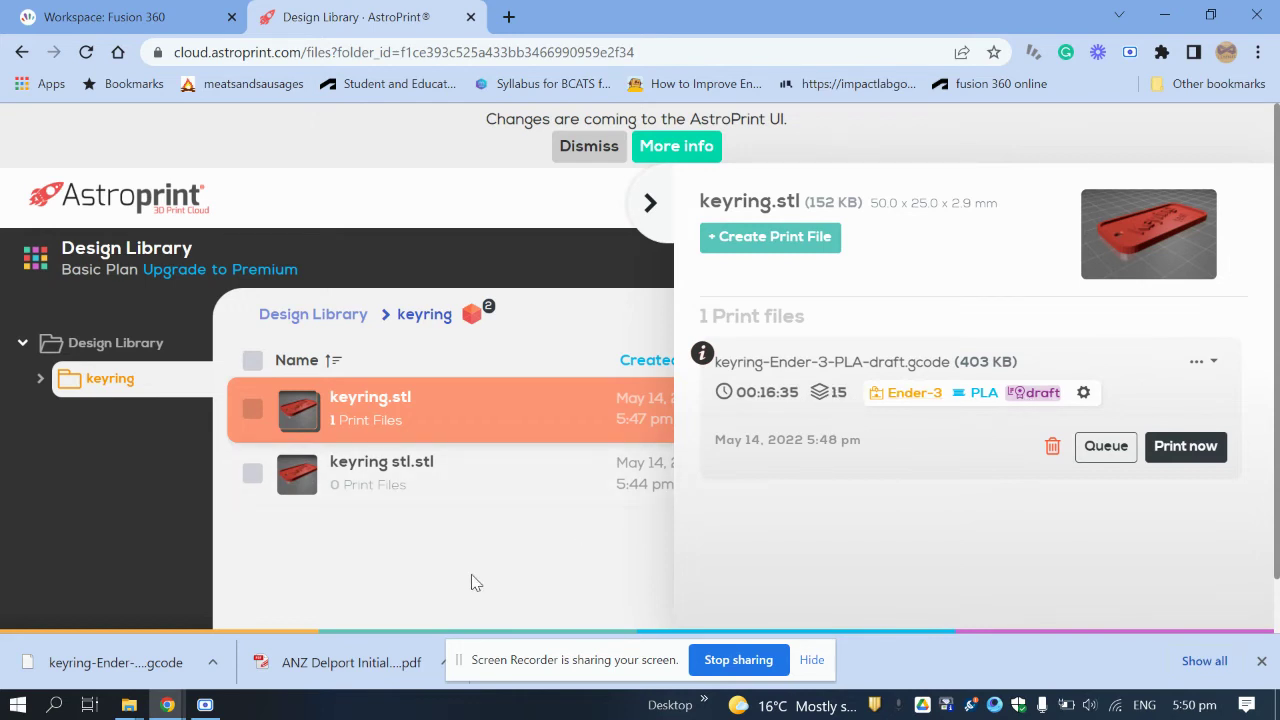
left_click(406, 401)
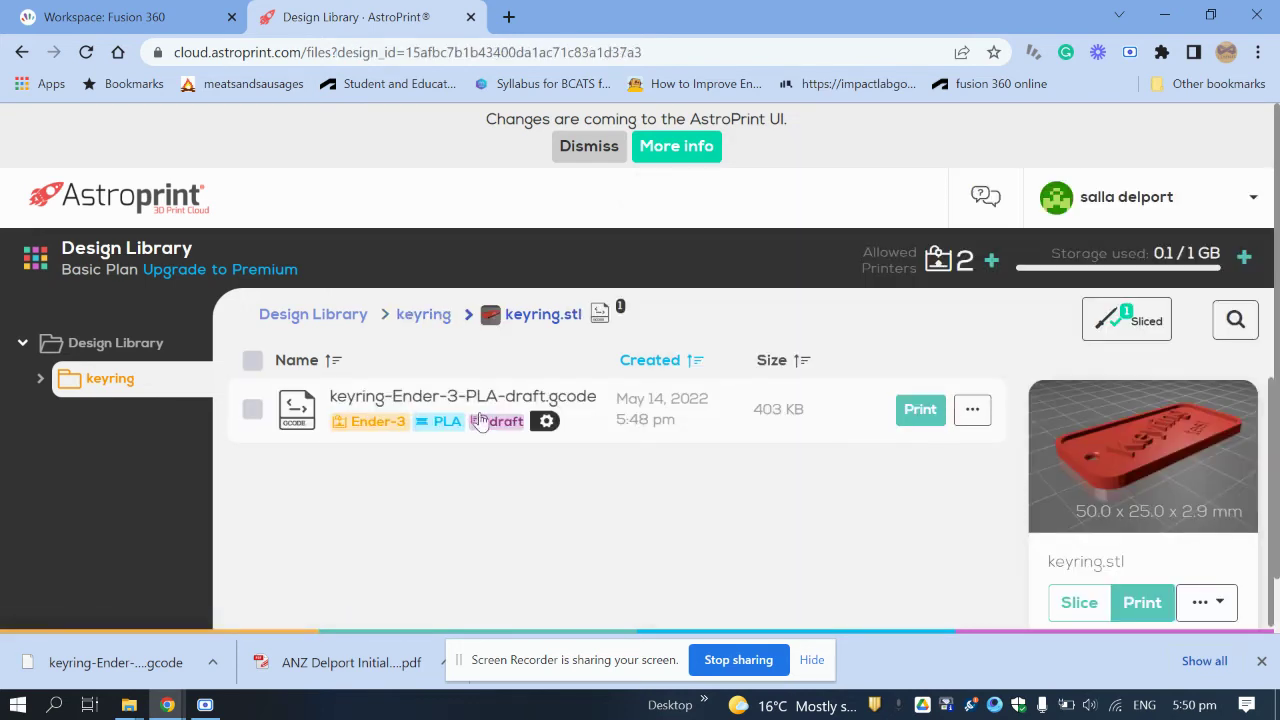
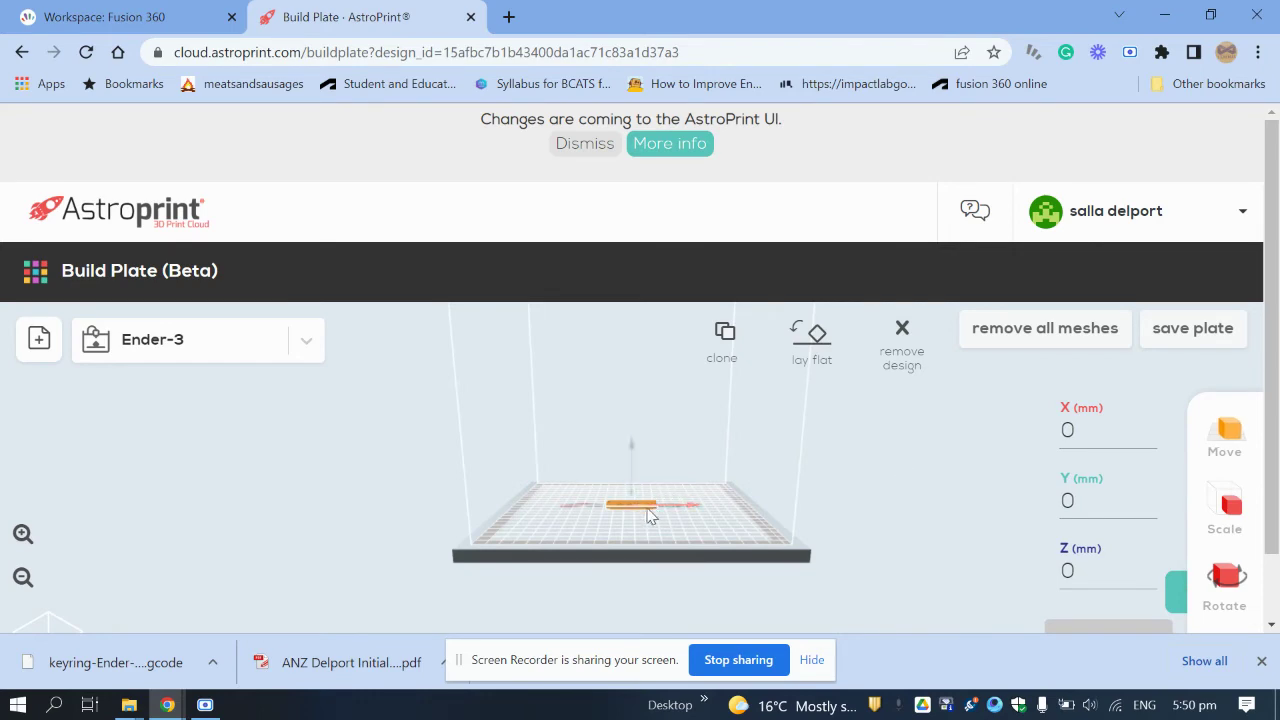
mouse_move(651, 520)
left_mouse_down()
mouse_move(651, 503)
mouse_move(652, 545)
left_mouse_up()
scroll(640, 530, "up", 5)
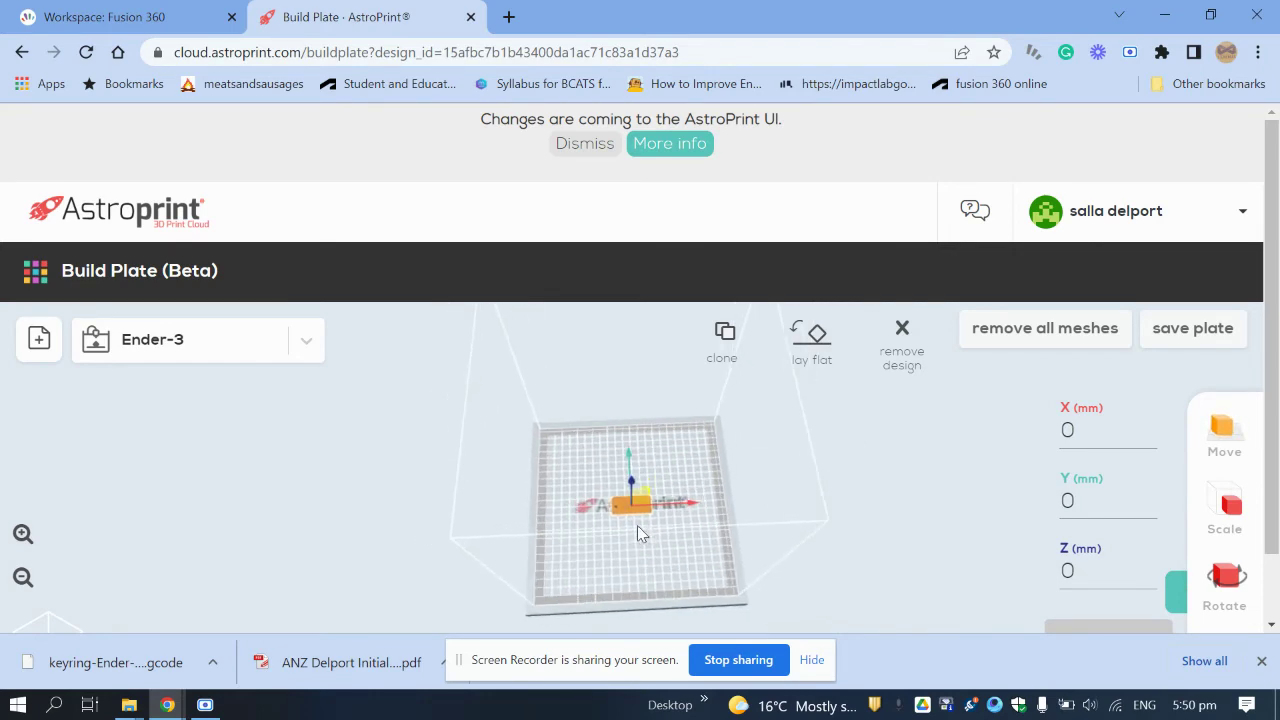
scroll(643, 524, "up", 3)
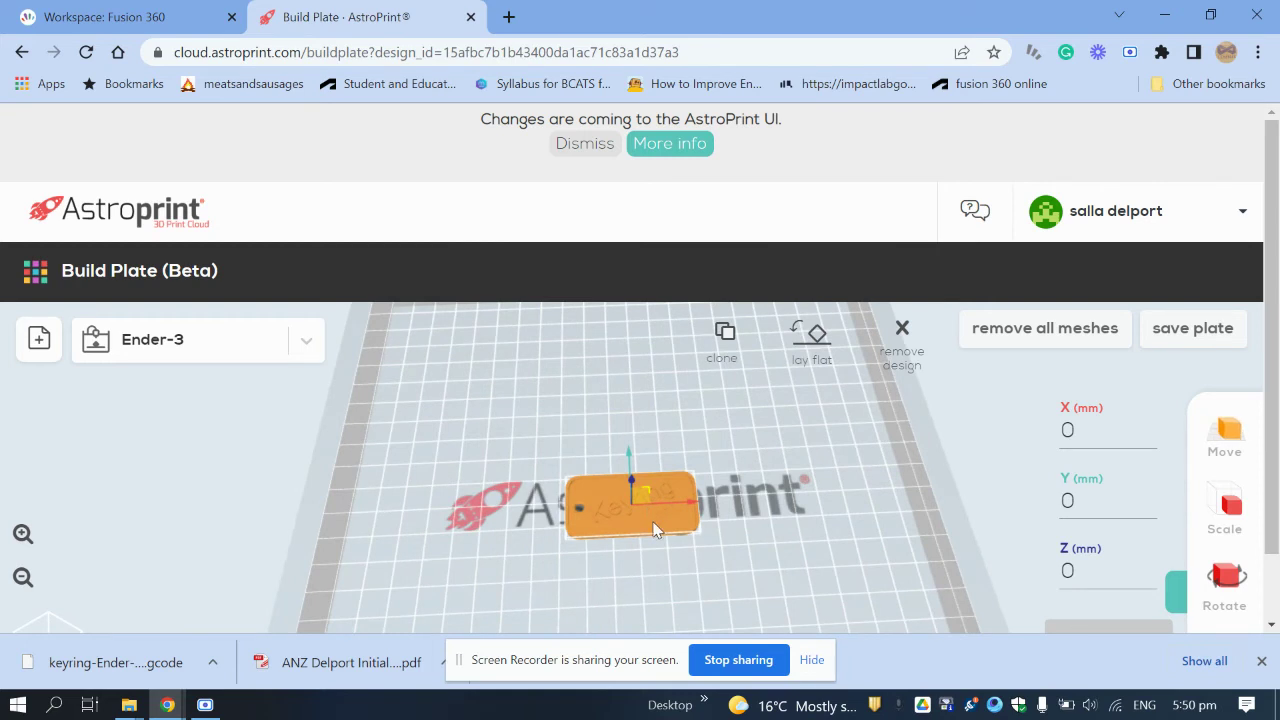
left_click(1225, 505)
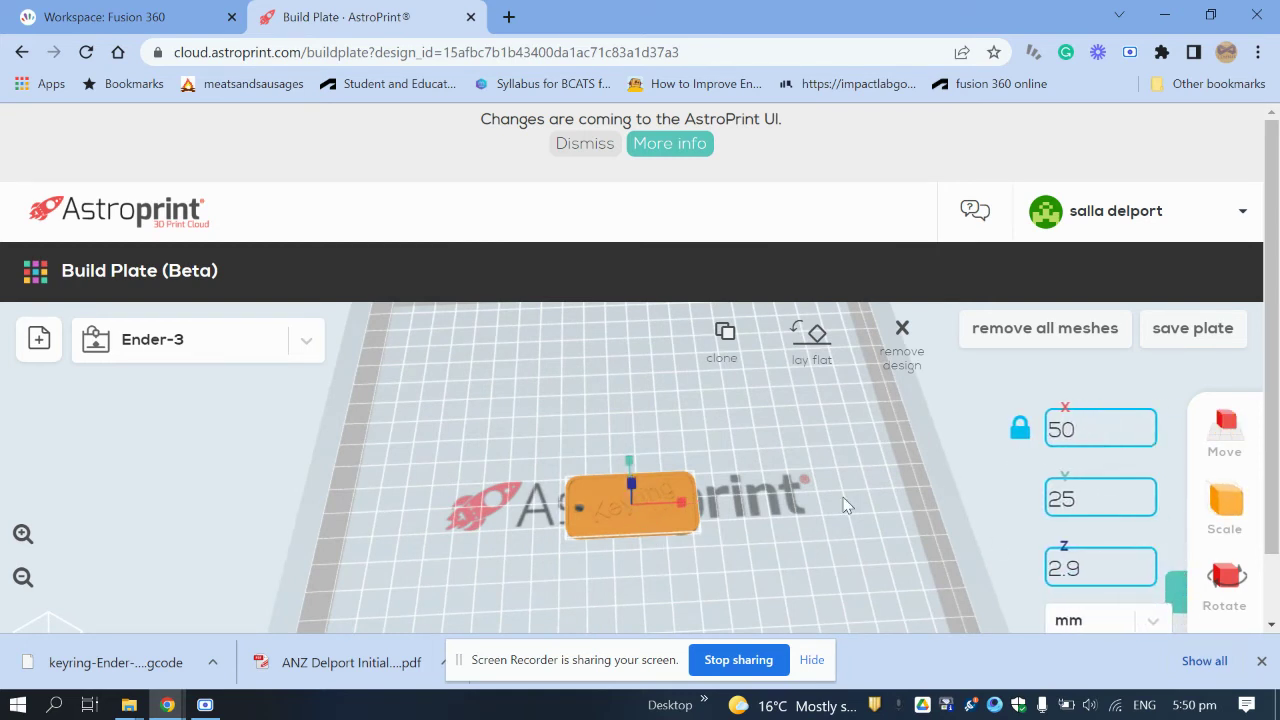
left_click(914, 462)
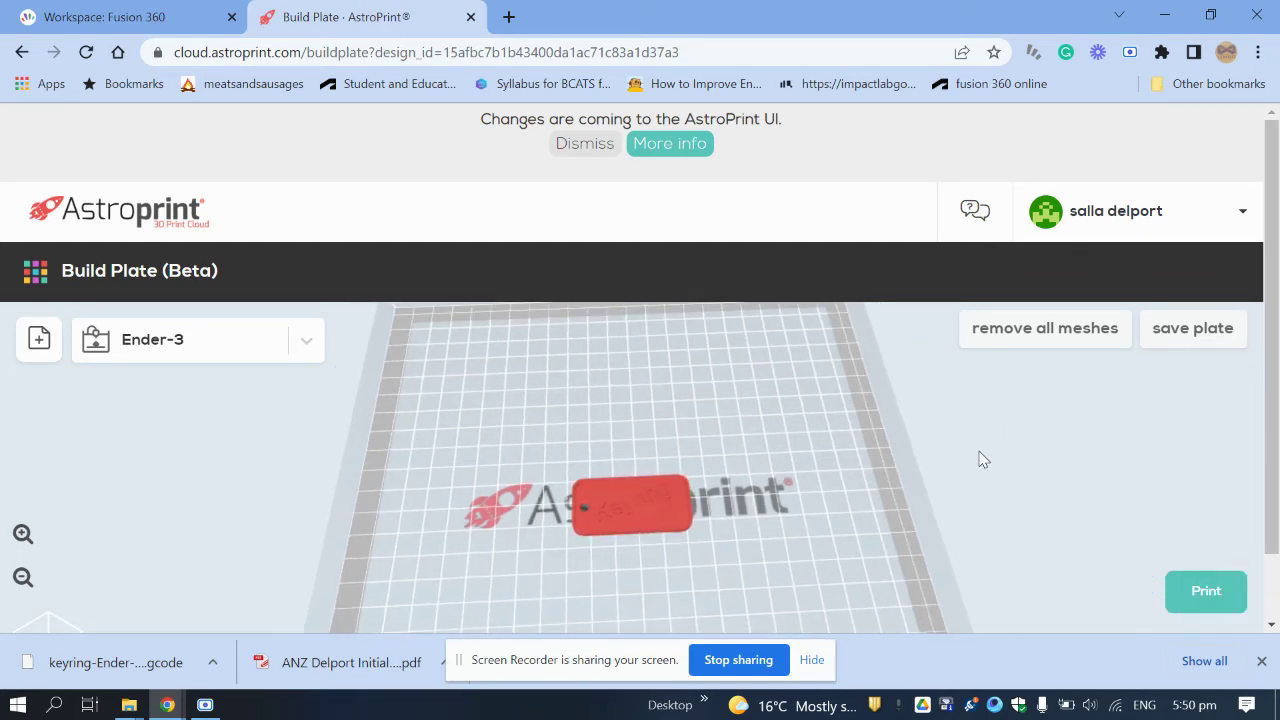
Send the build plate to print, saving the design as reskey in the keyring folder
scroll(1277, 483, "down", 1)
left_click(1220, 594)
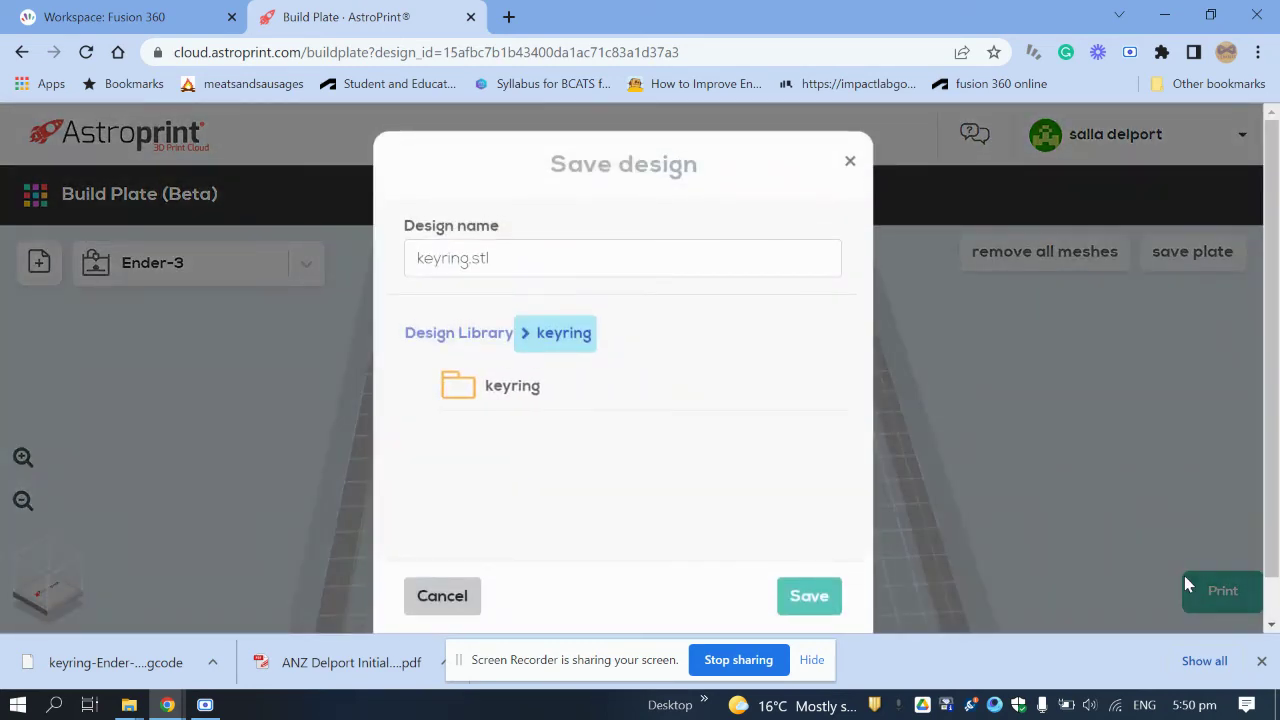
left_click(494, 400)
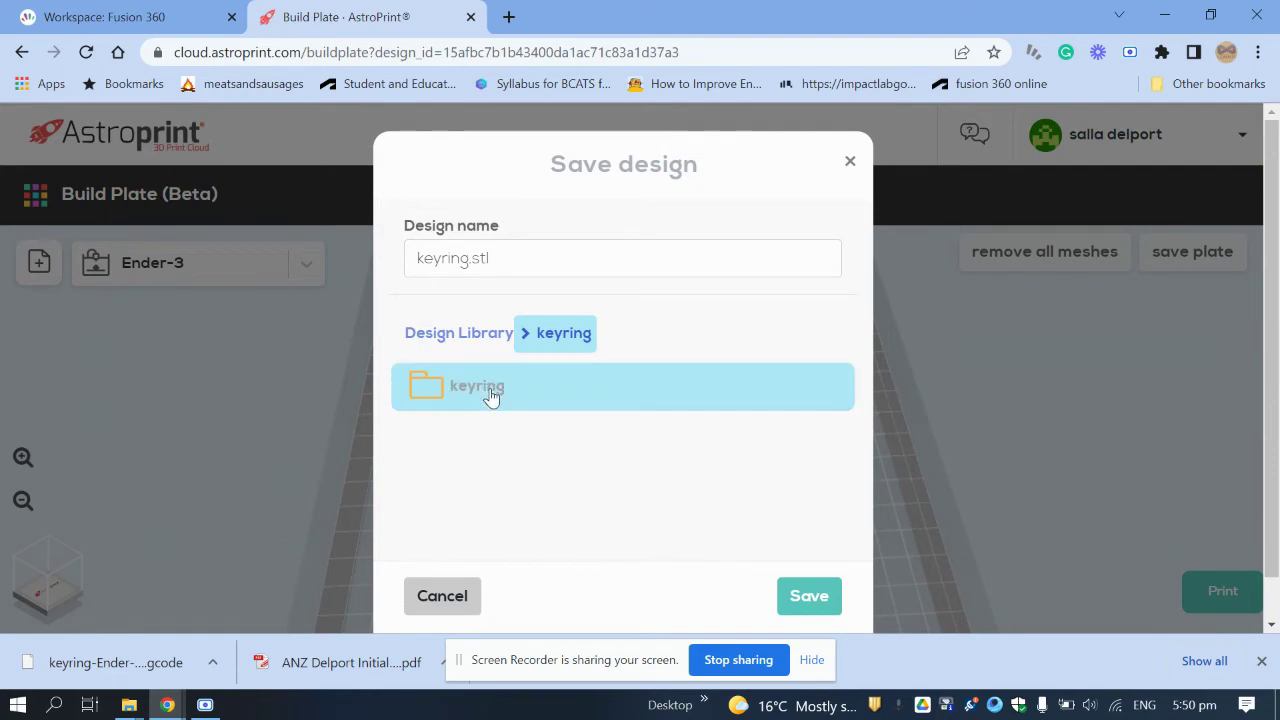
left_click_drag(503, 262, 405, 272)
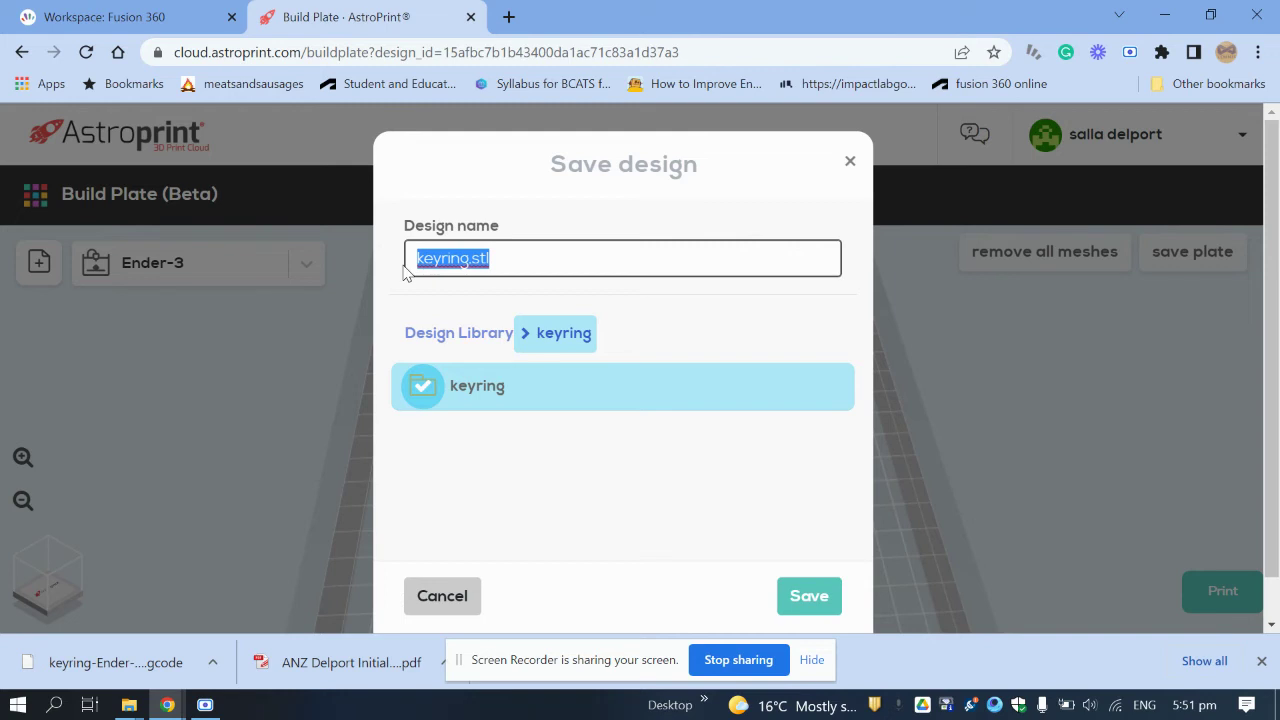
type("reskey")
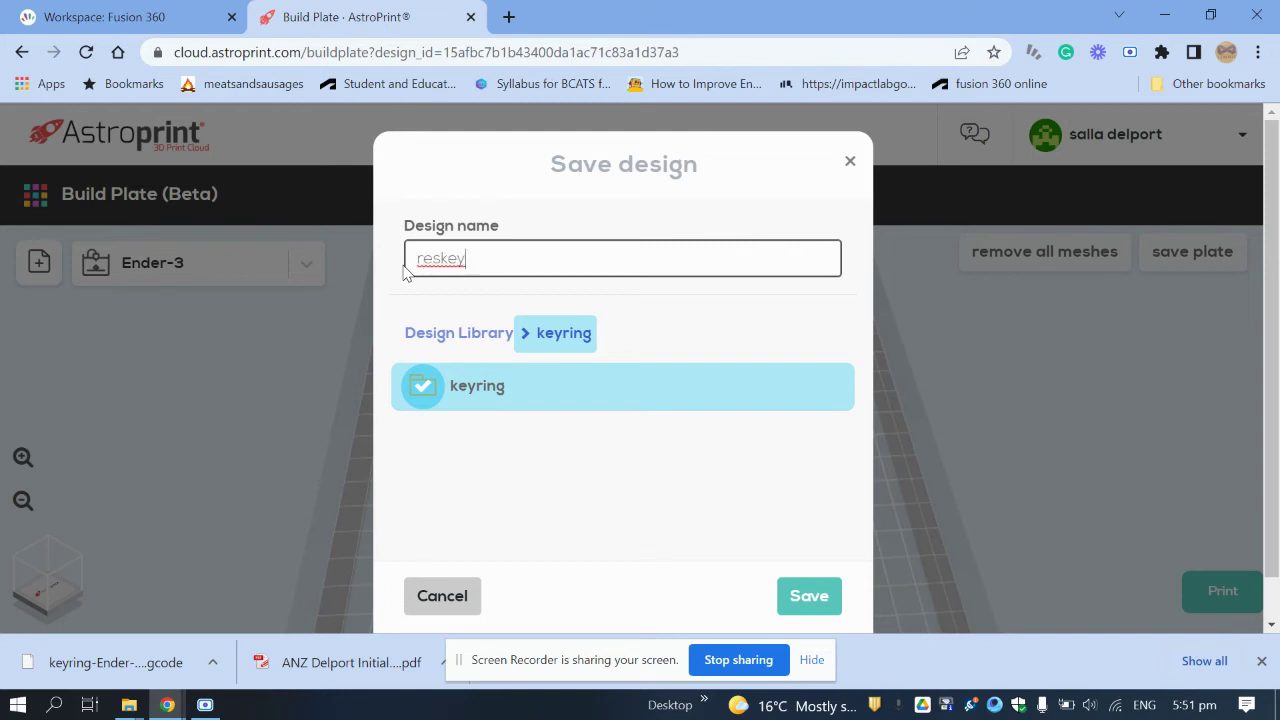
left_click(779, 602)
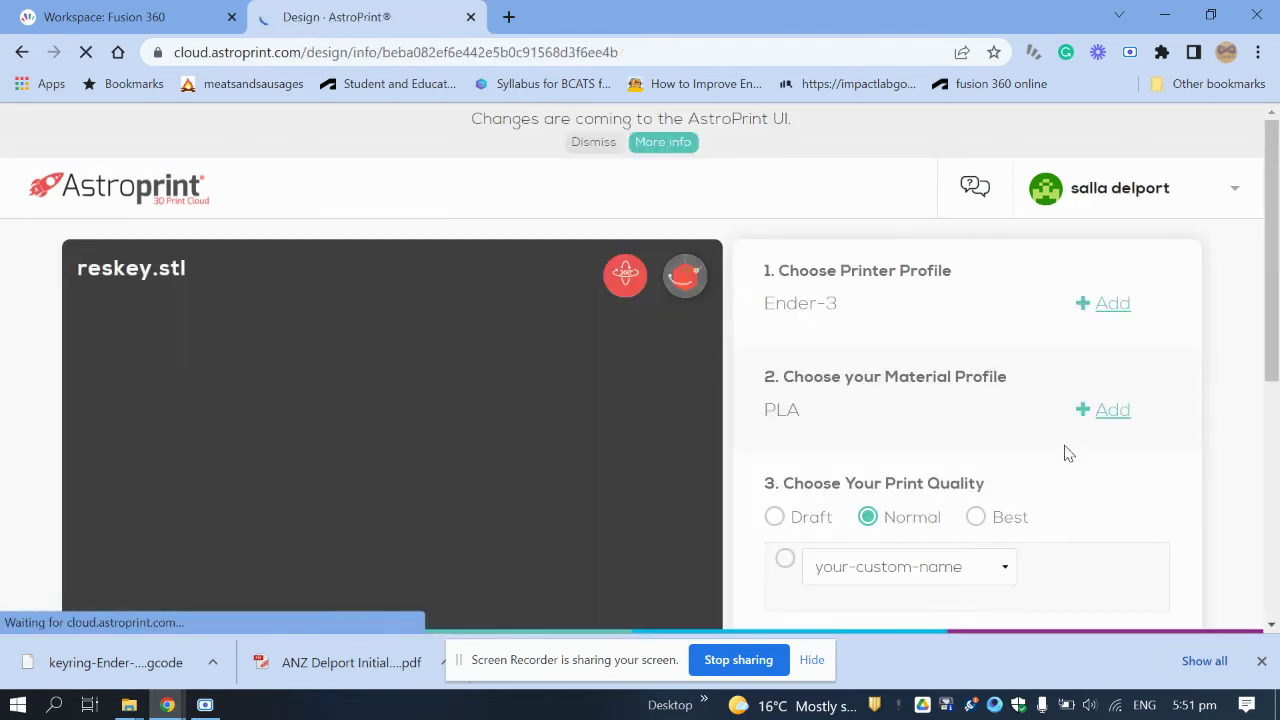
scroll(1063, 451, "down", 1)
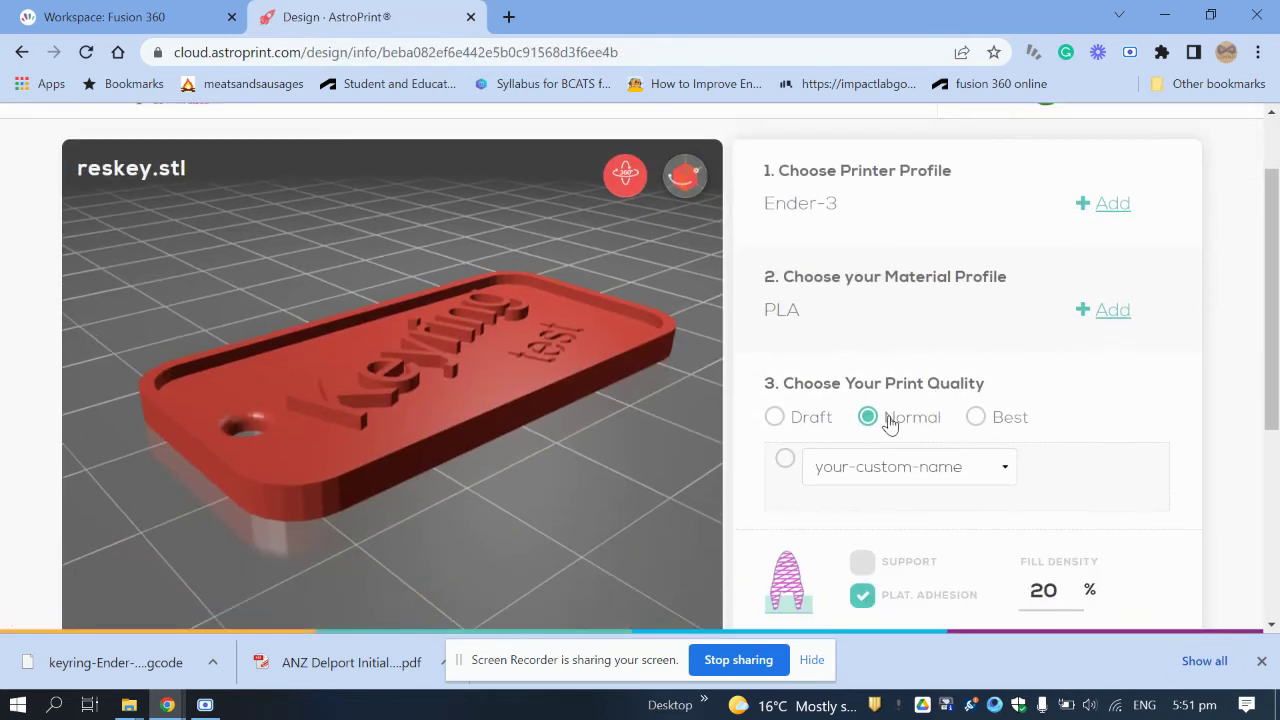
Slice reskey.stl for the Ender-3 with PLA at normal quality, and open the keyring folder in the Design Library
scroll(1091, 494, "down", 3)
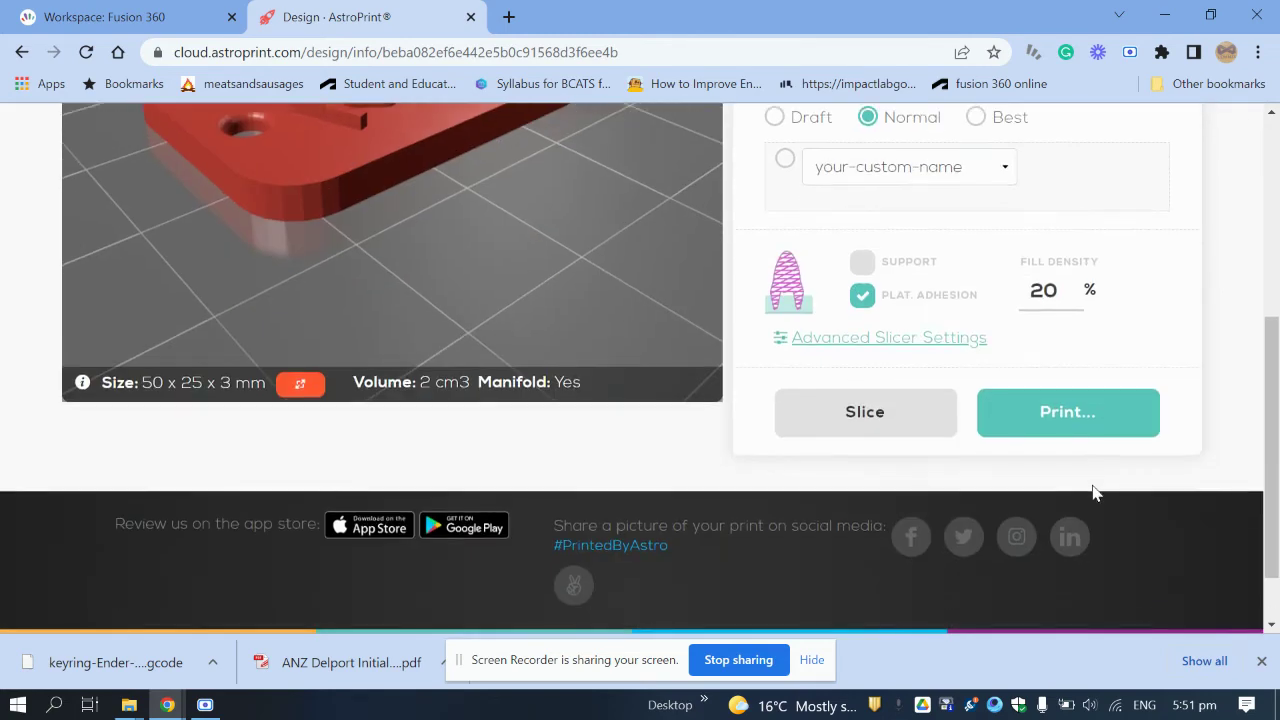
left_click(875, 418)
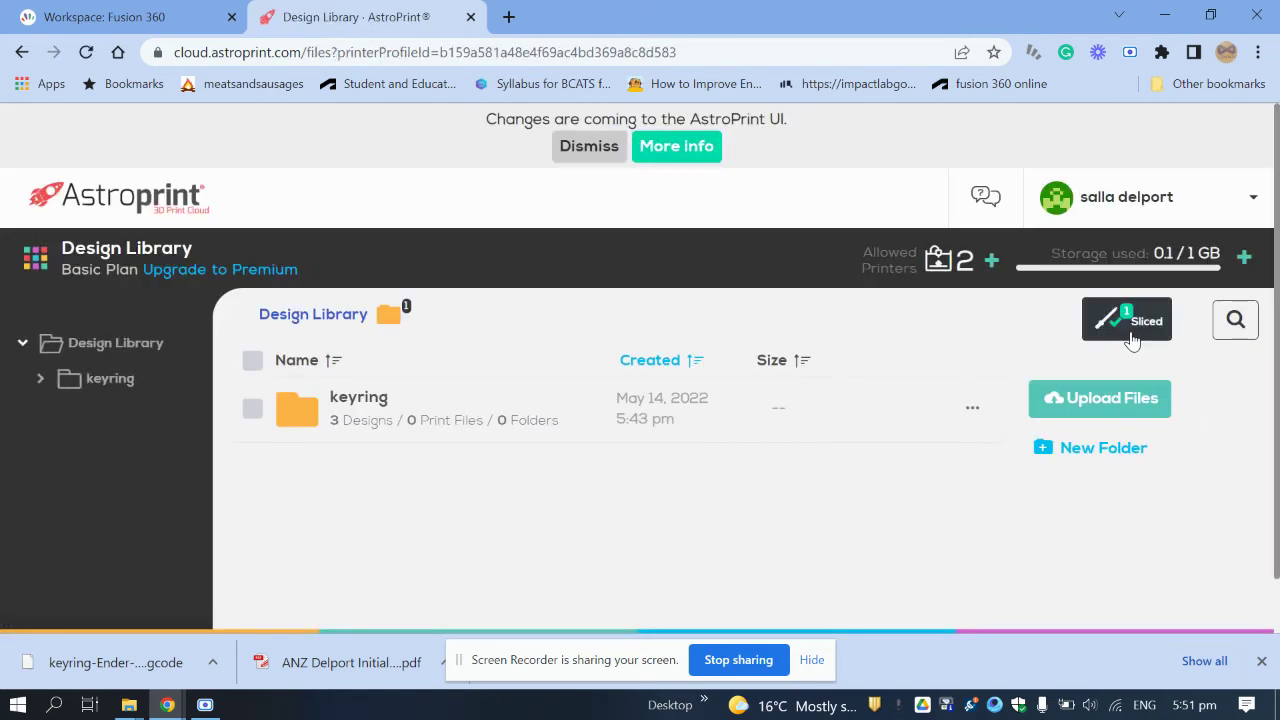
left_click(388, 399)
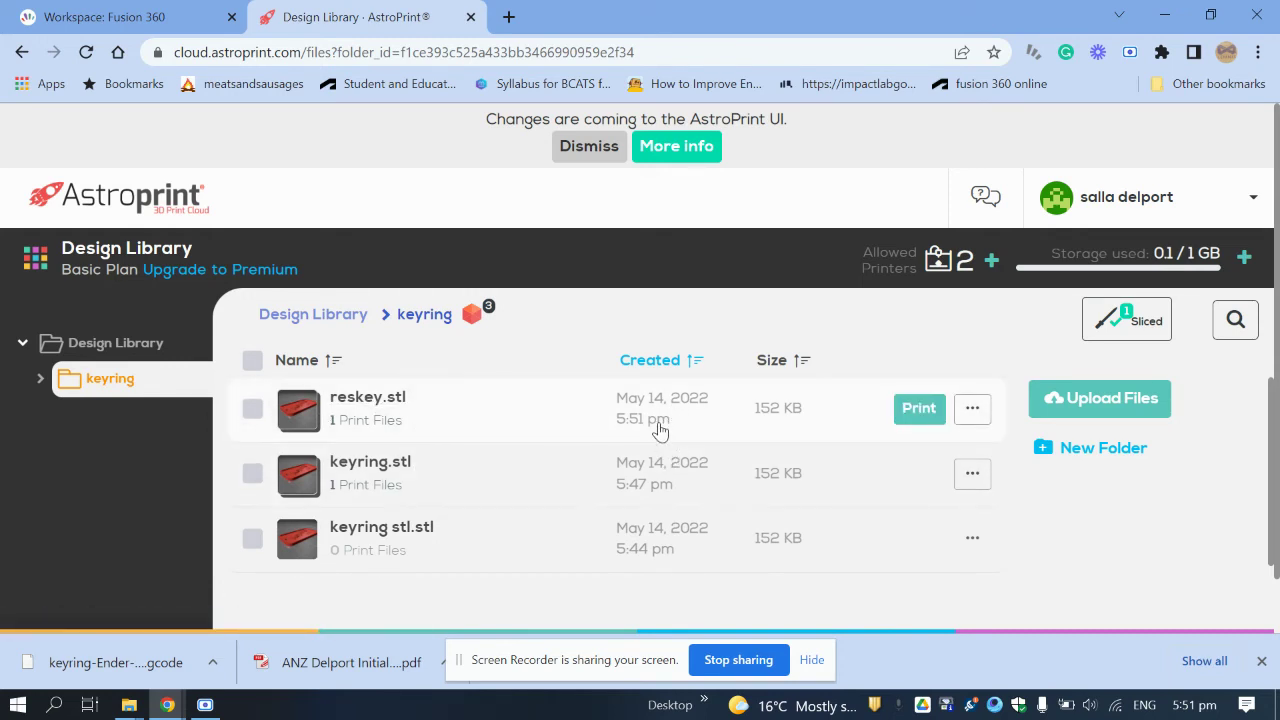
Compare the print time, layers and quality of the print files for reskey.stl and keyring.stl
left_click(505, 416)
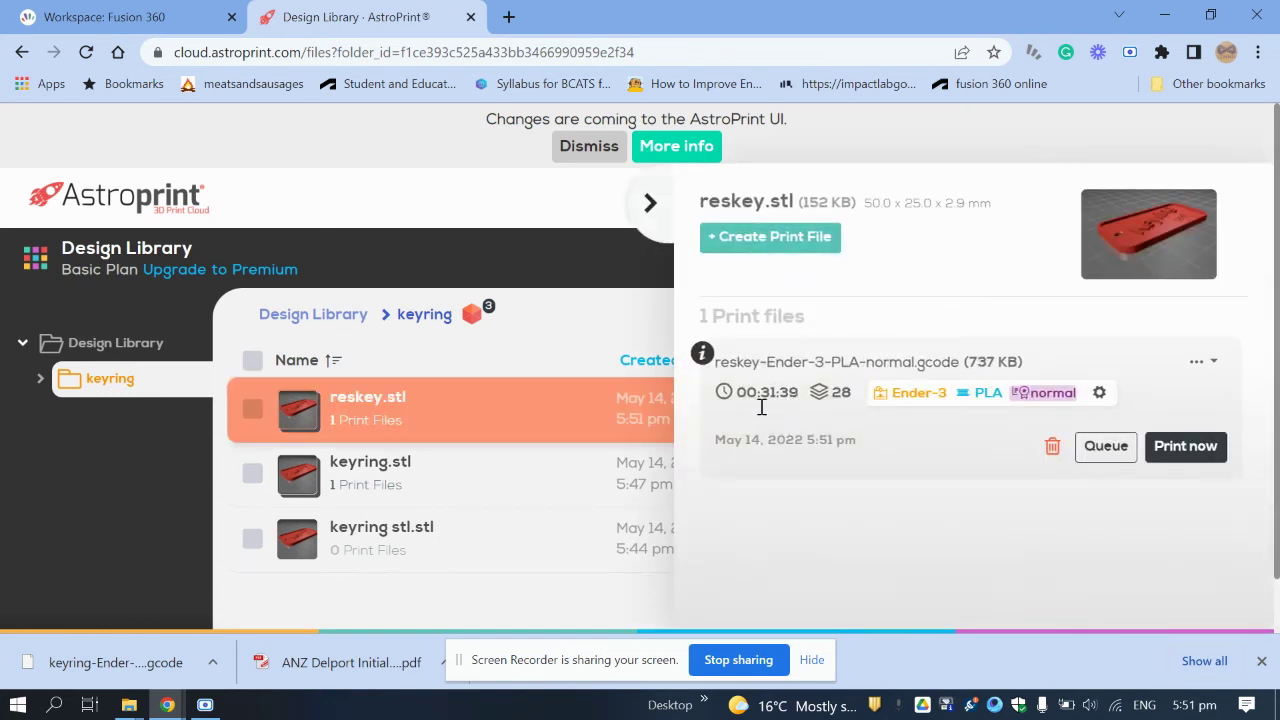
left_click(536, 488)
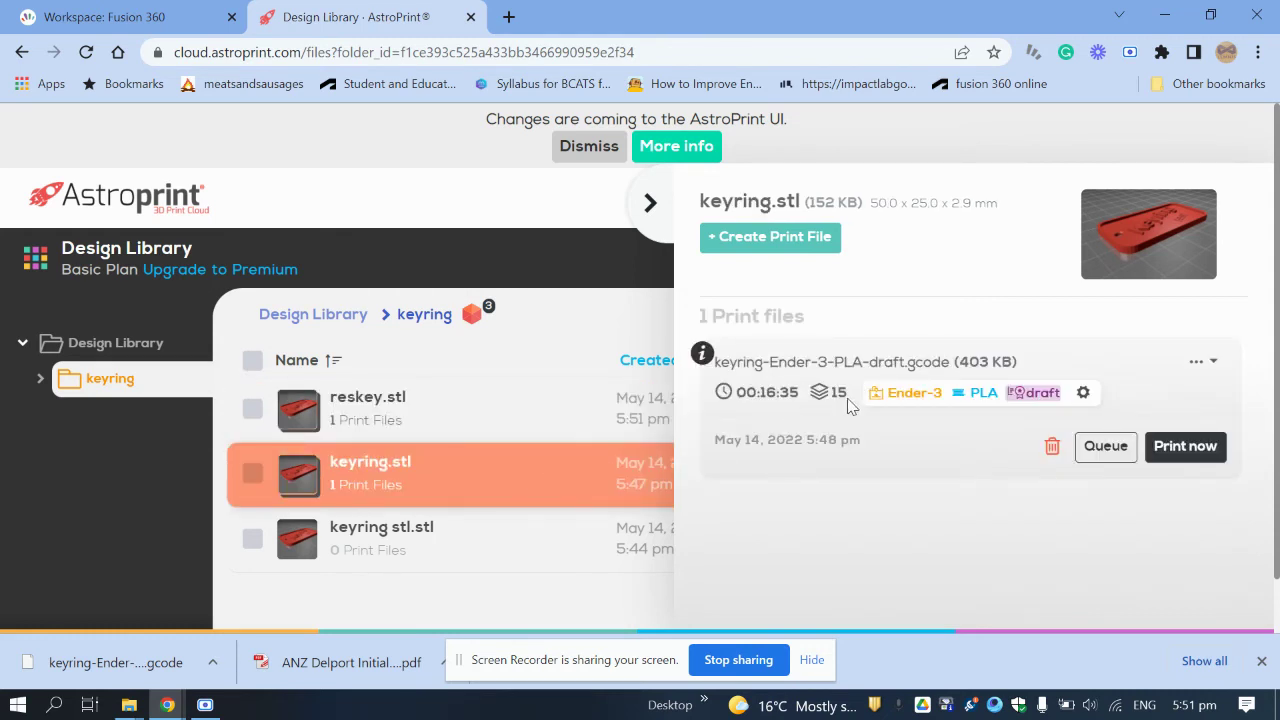
left_click(546, 414)
left_click(531, 491)
left_click(540, 403)
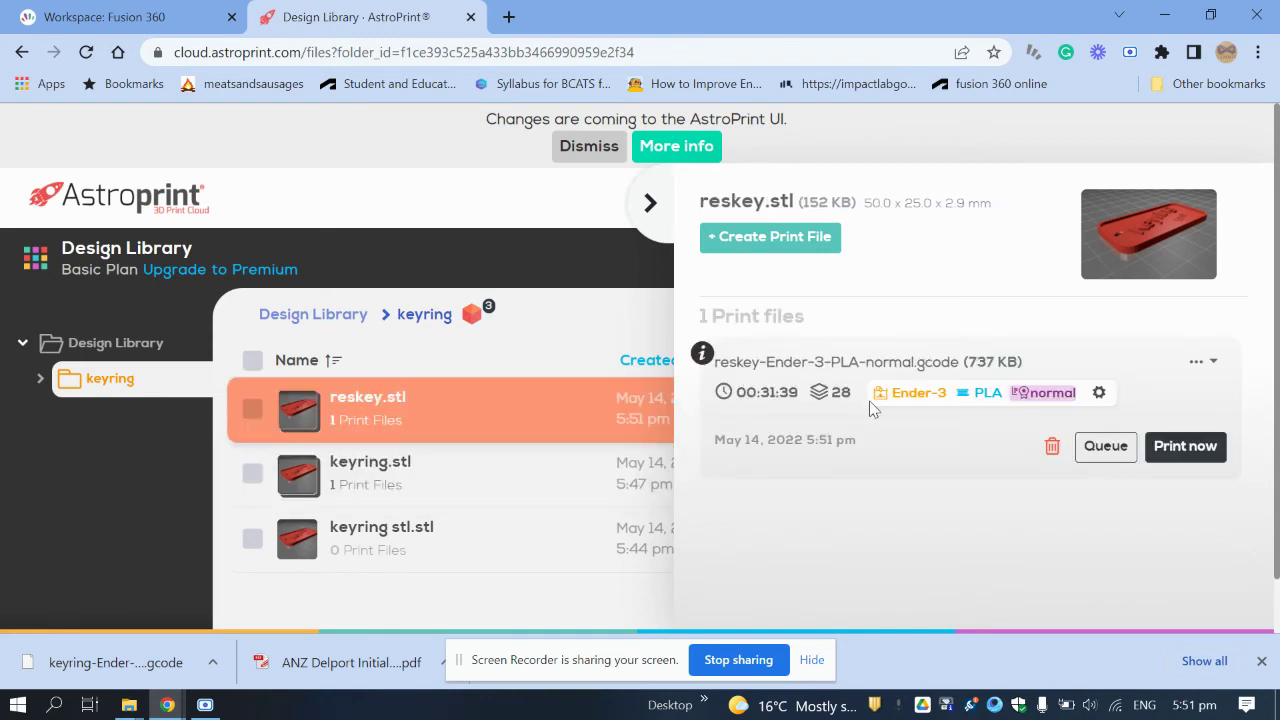
left_click(552, 467)
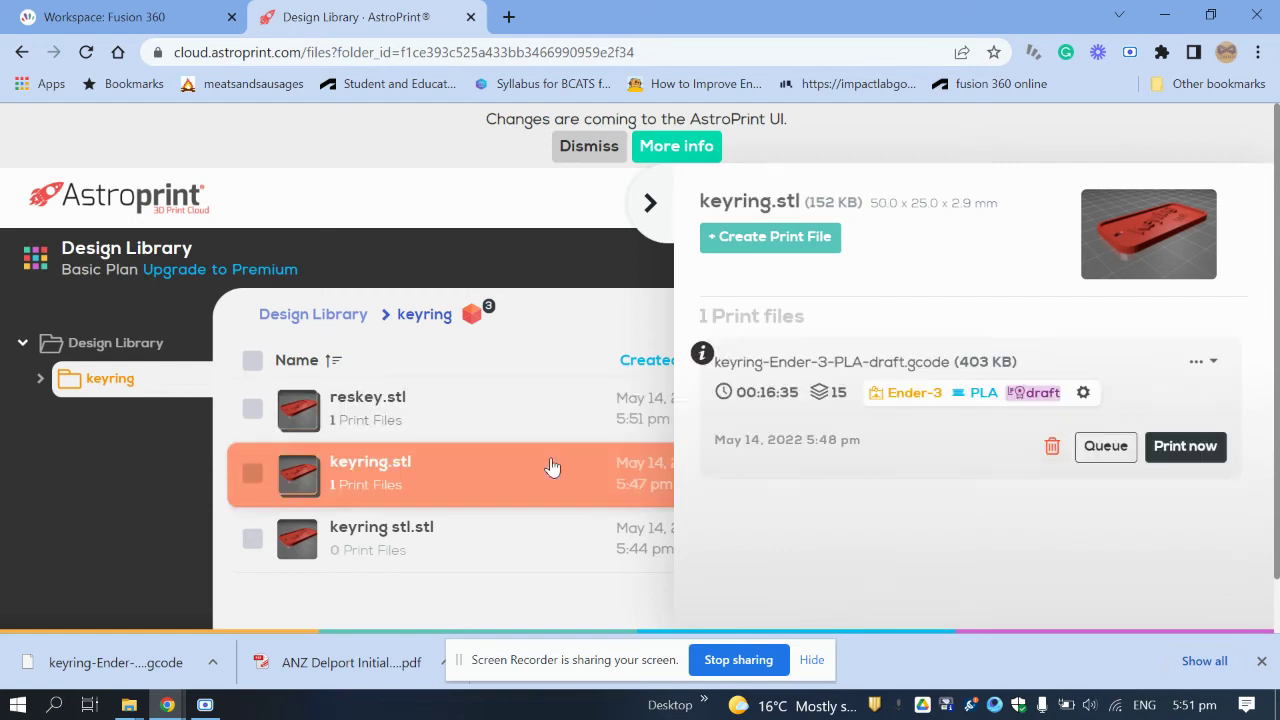
left_click(570, 408)
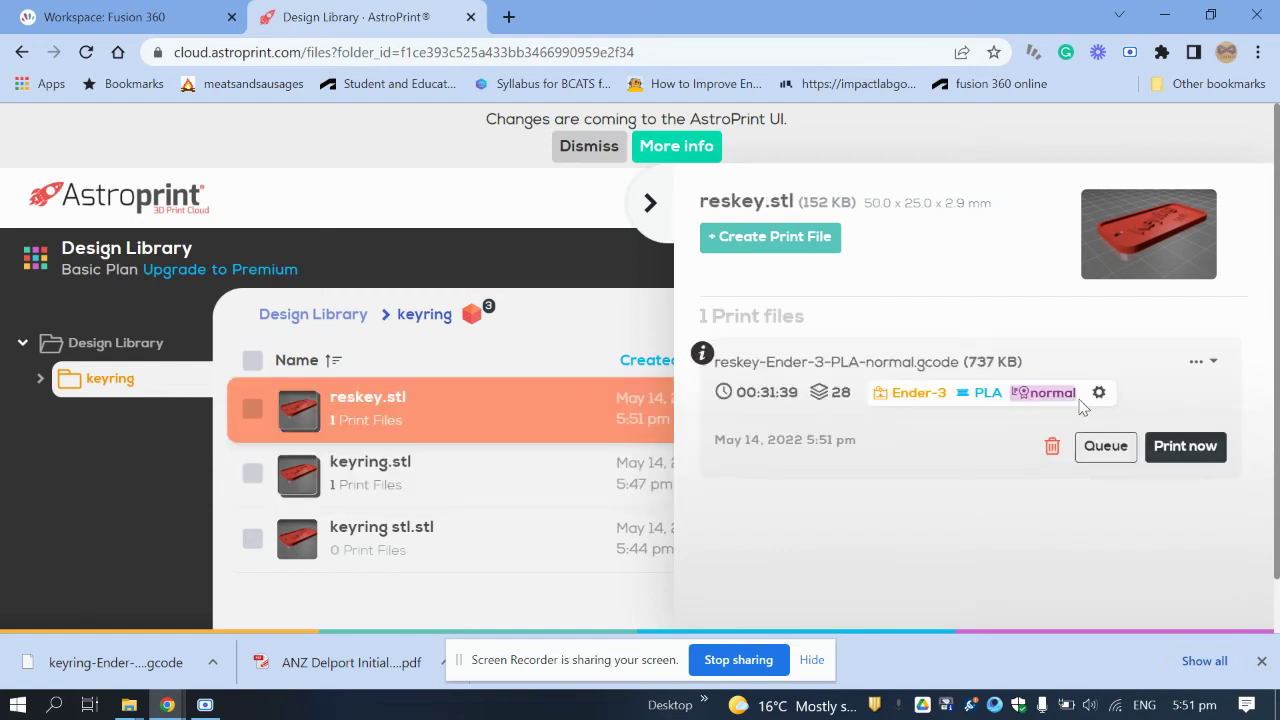
left_click(509, 480)
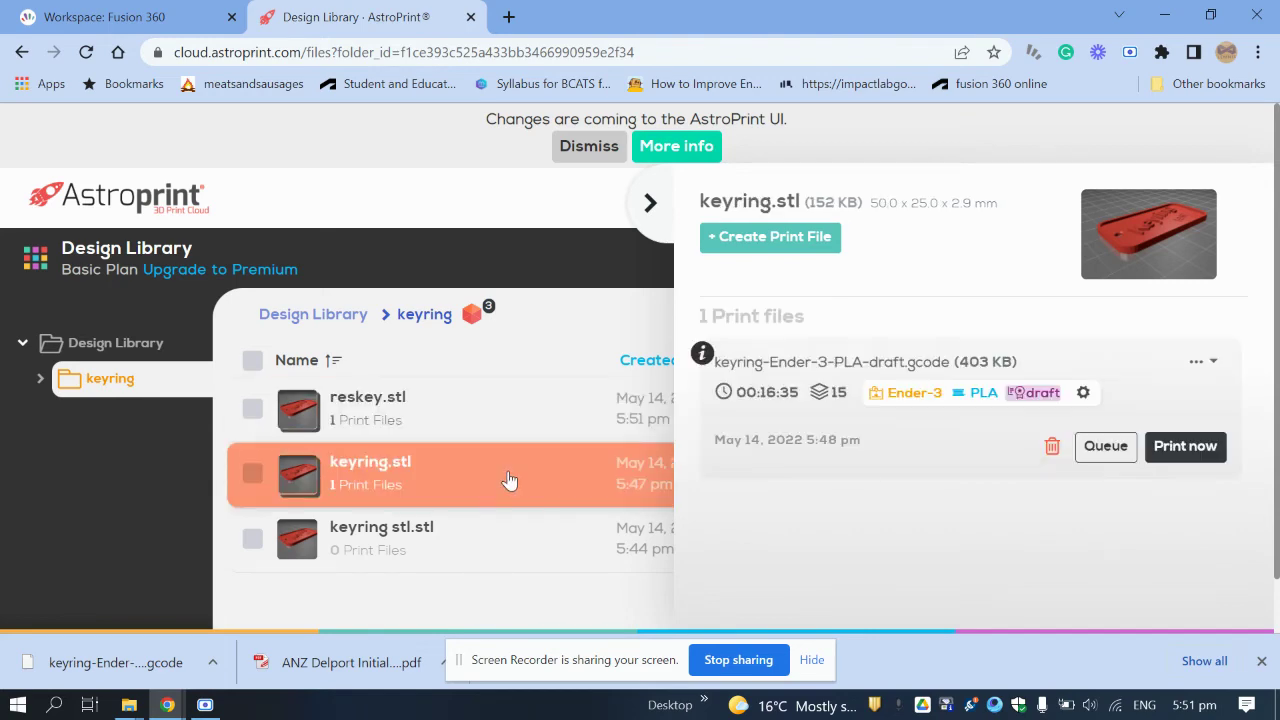
left_click(650, 204)
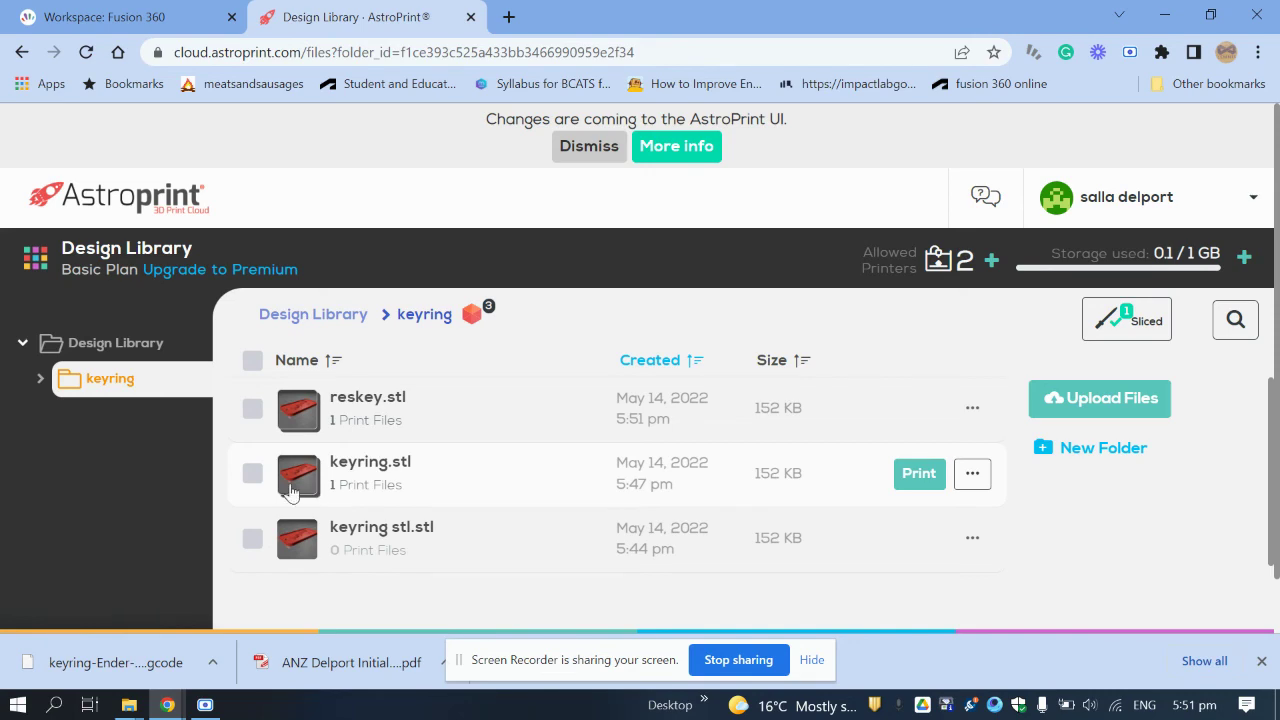
left_click(467, 410)
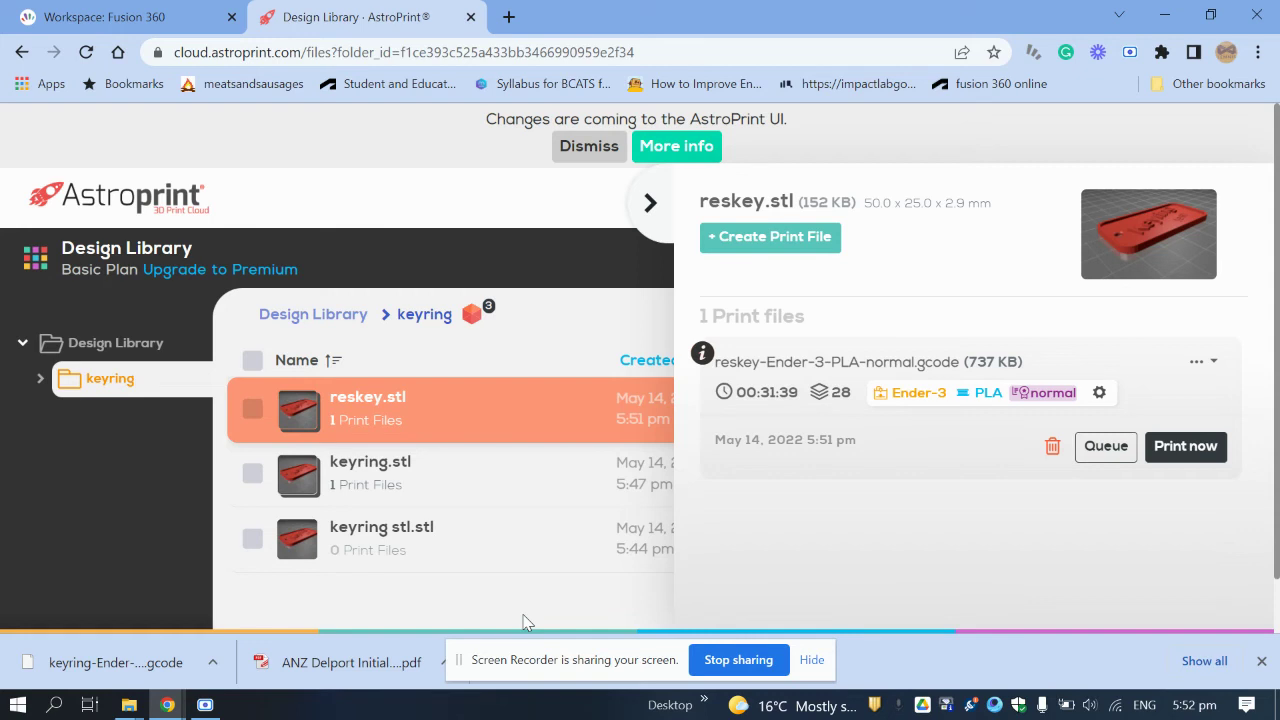
left_click(650, 202)
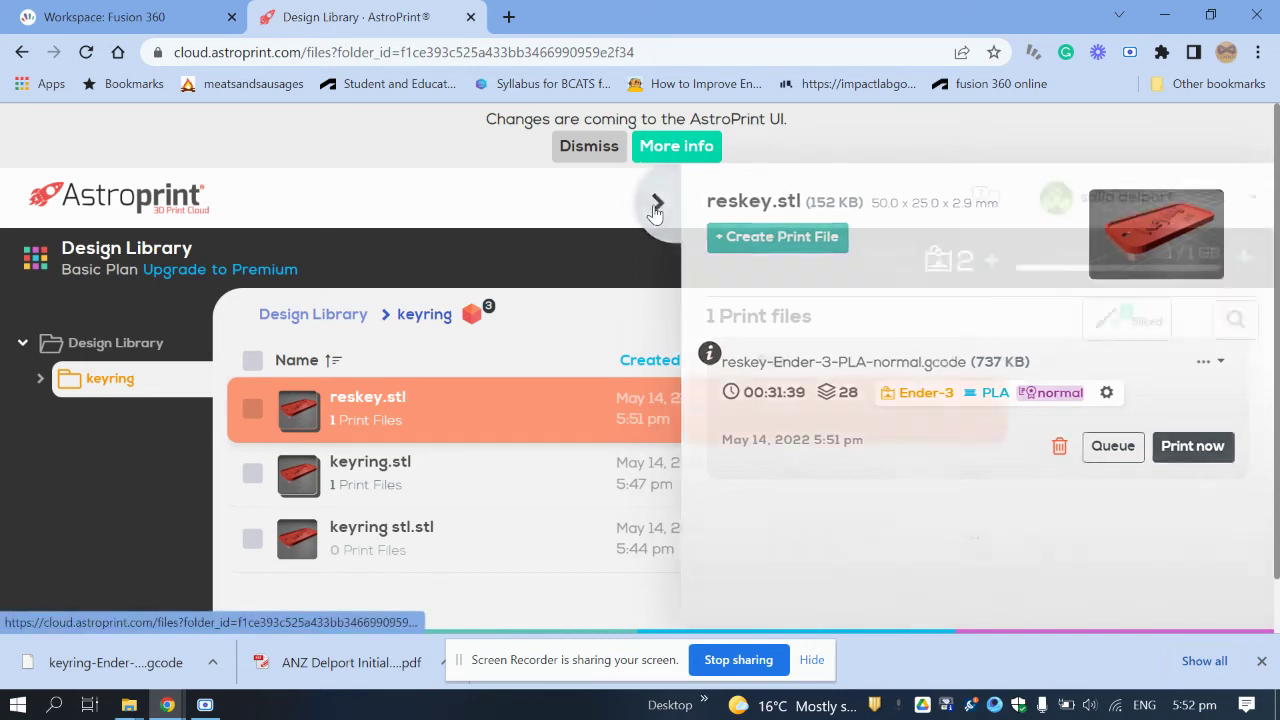
Create a folder named hammer at the top level of the Design Library
left_click(30, 262)
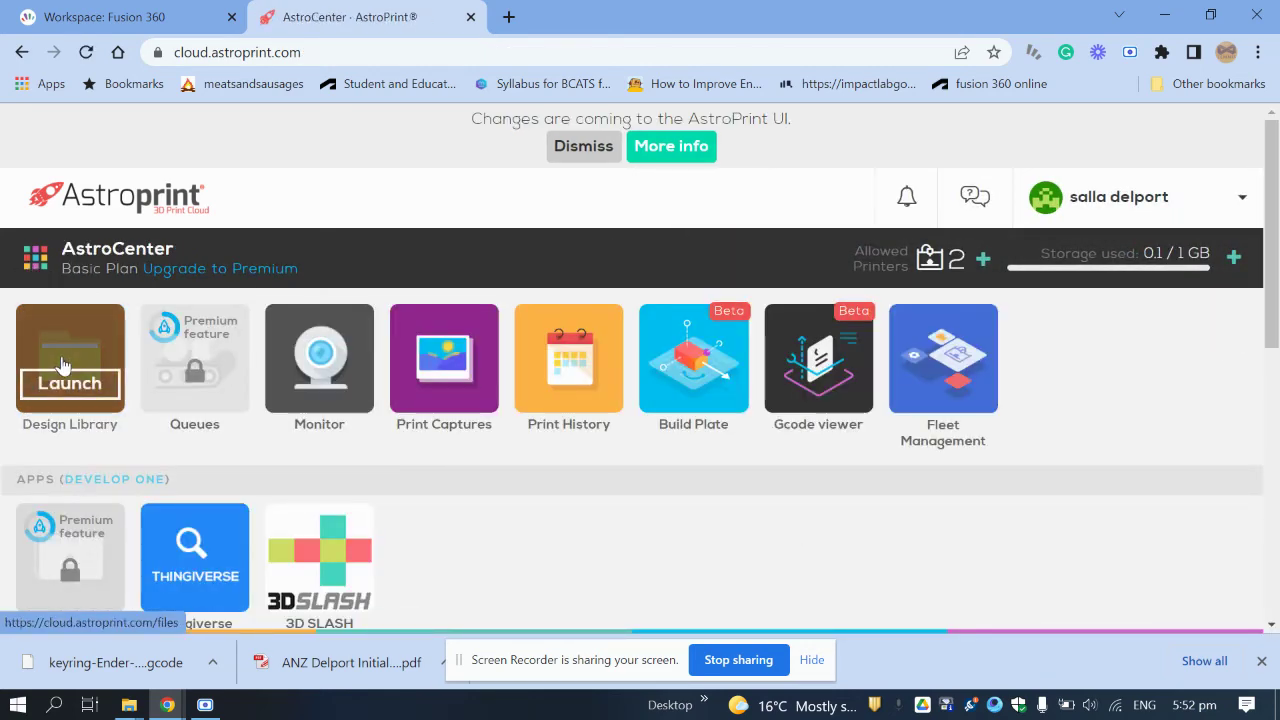
left_click(42, 270)
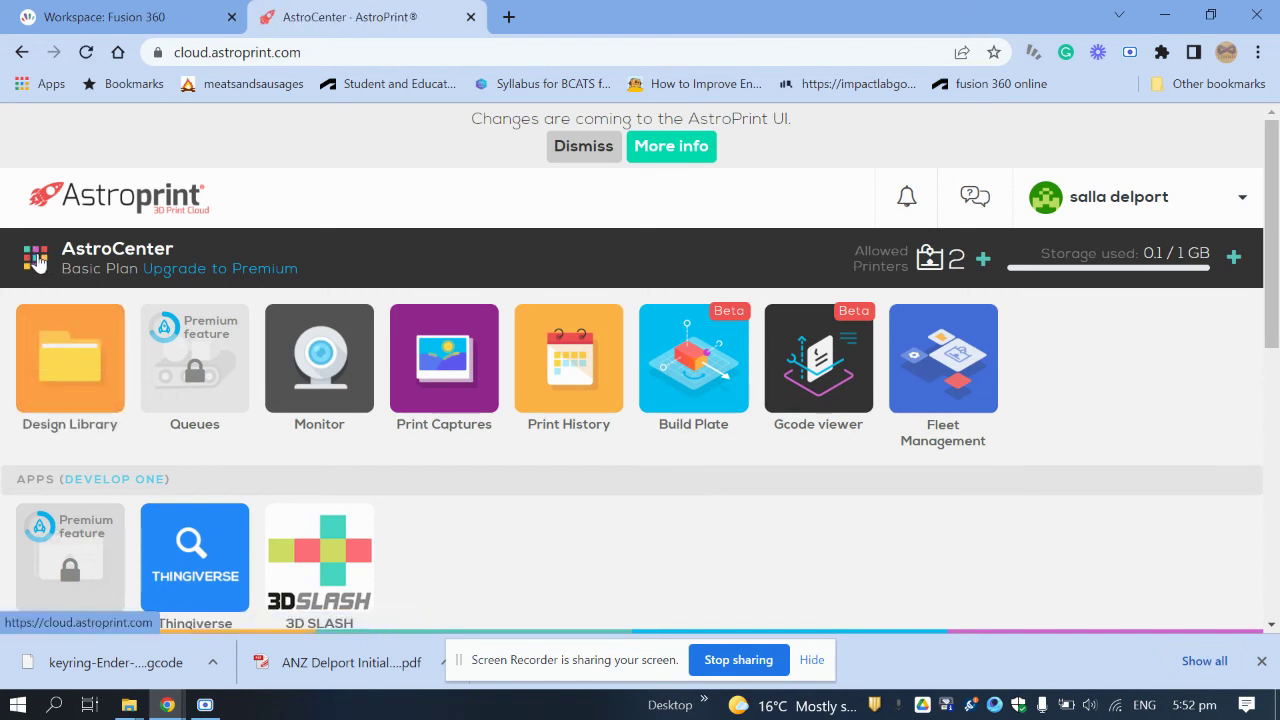
left_click(66, 379)
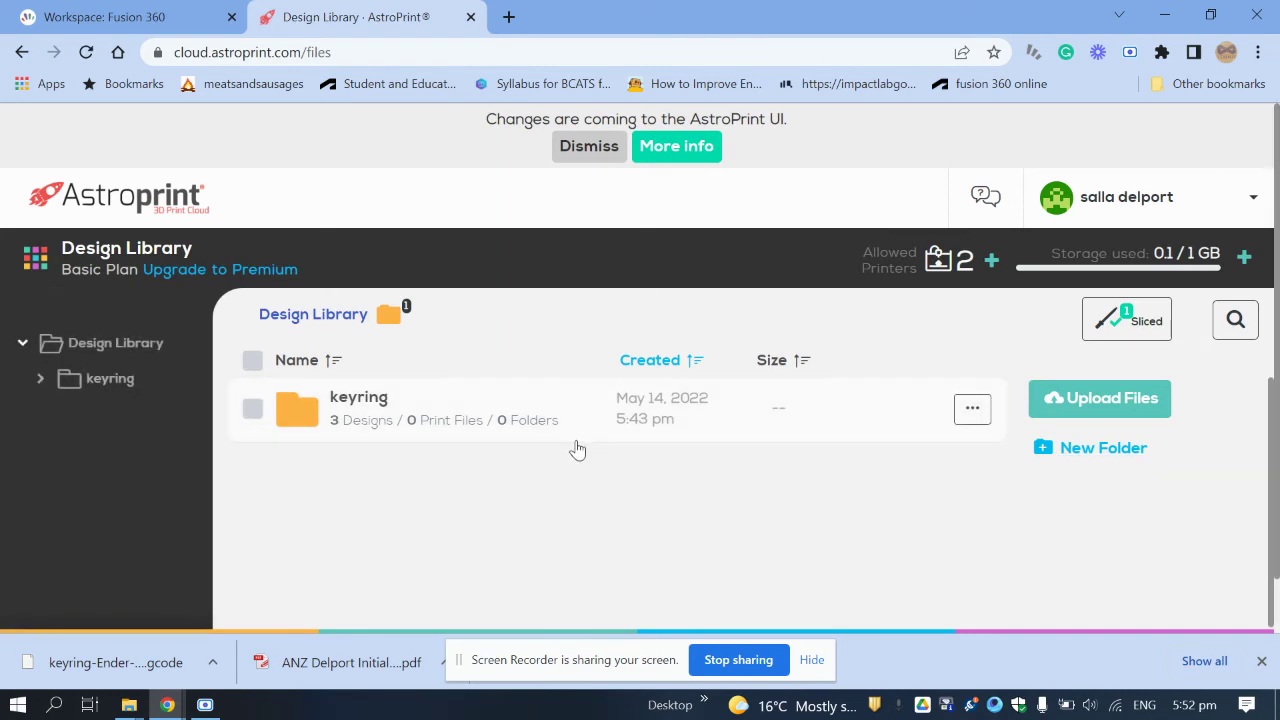
left_click(1092, 452)
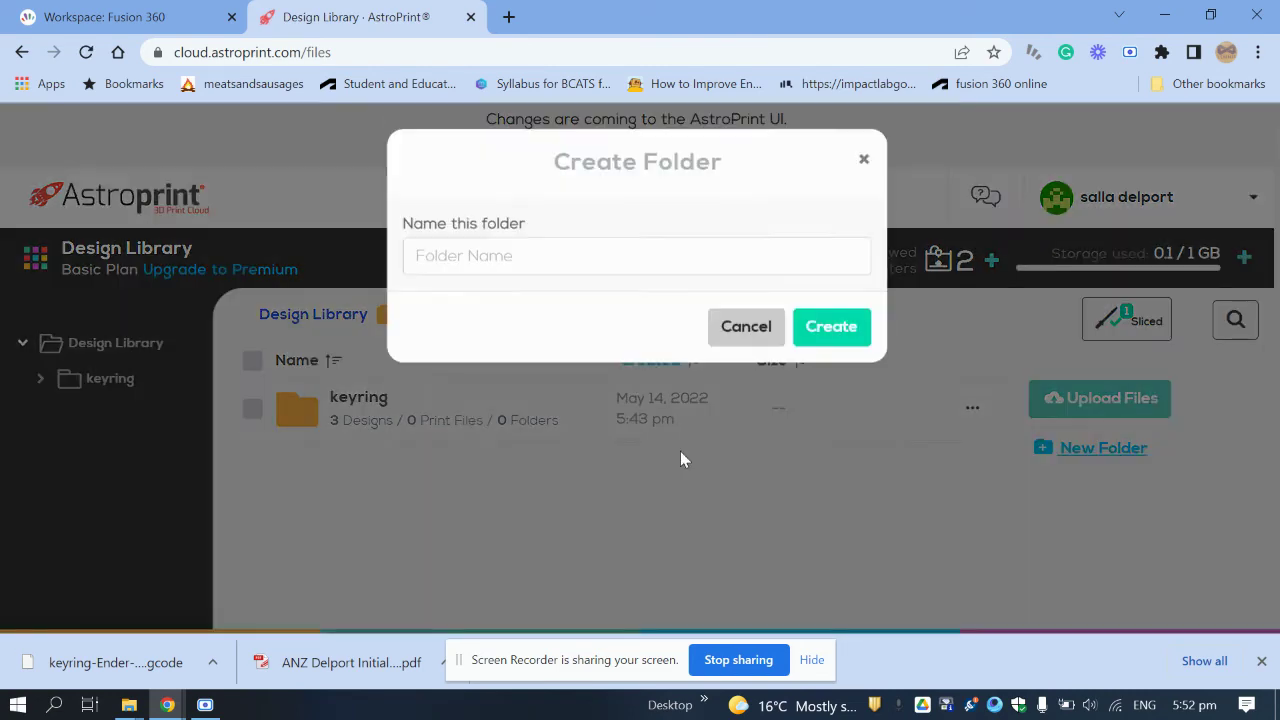
type("hammer")
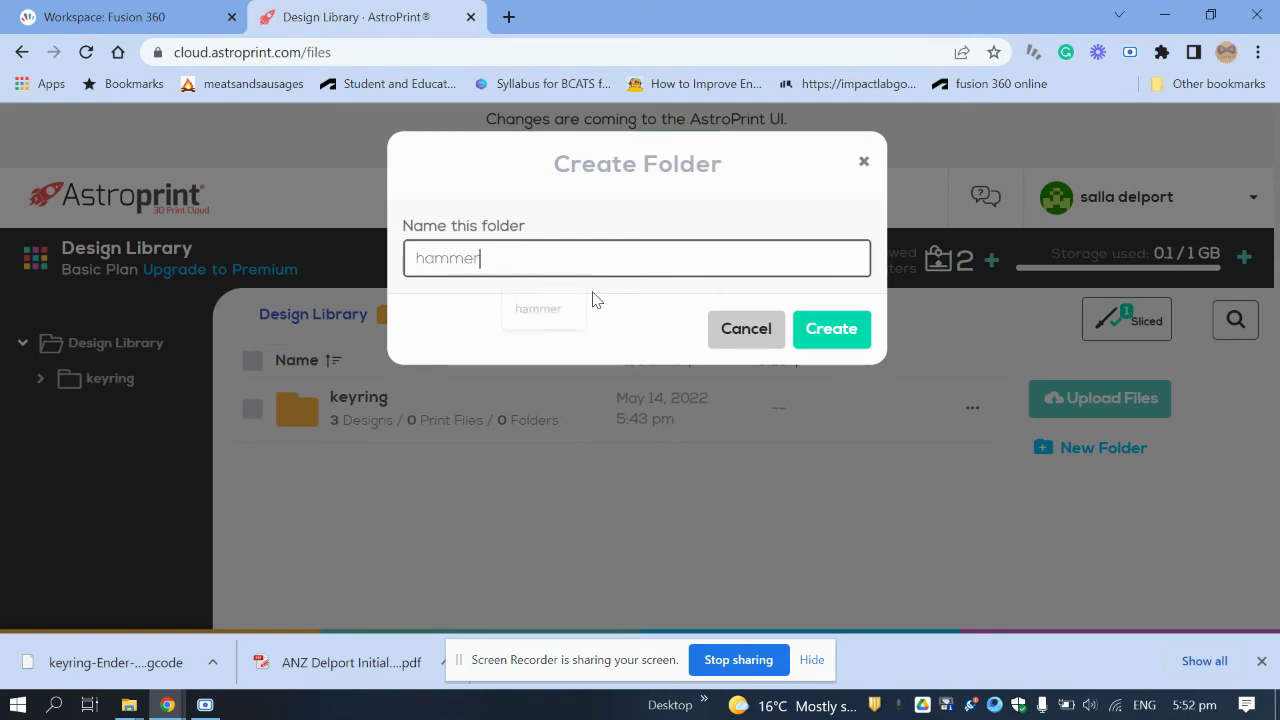
key("Return")
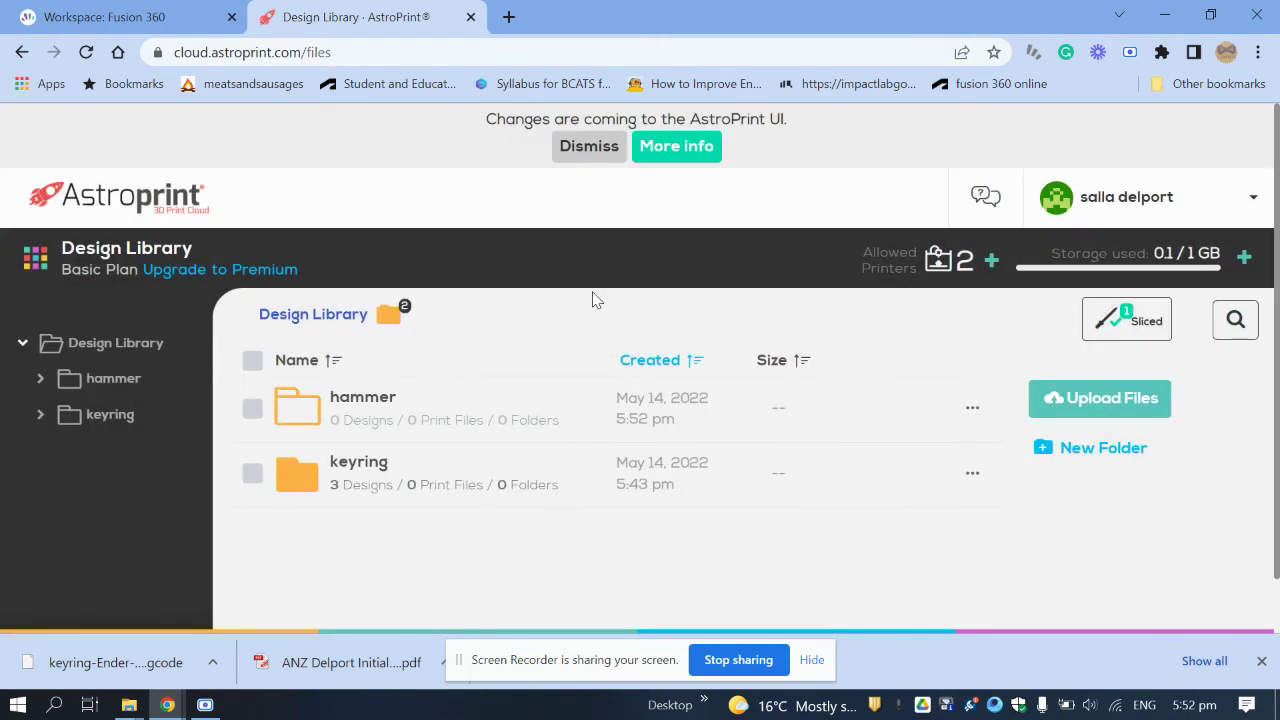
Upload the hammer STL file from the Downloads stl folder into the hammer folder
left_click(390, 400)
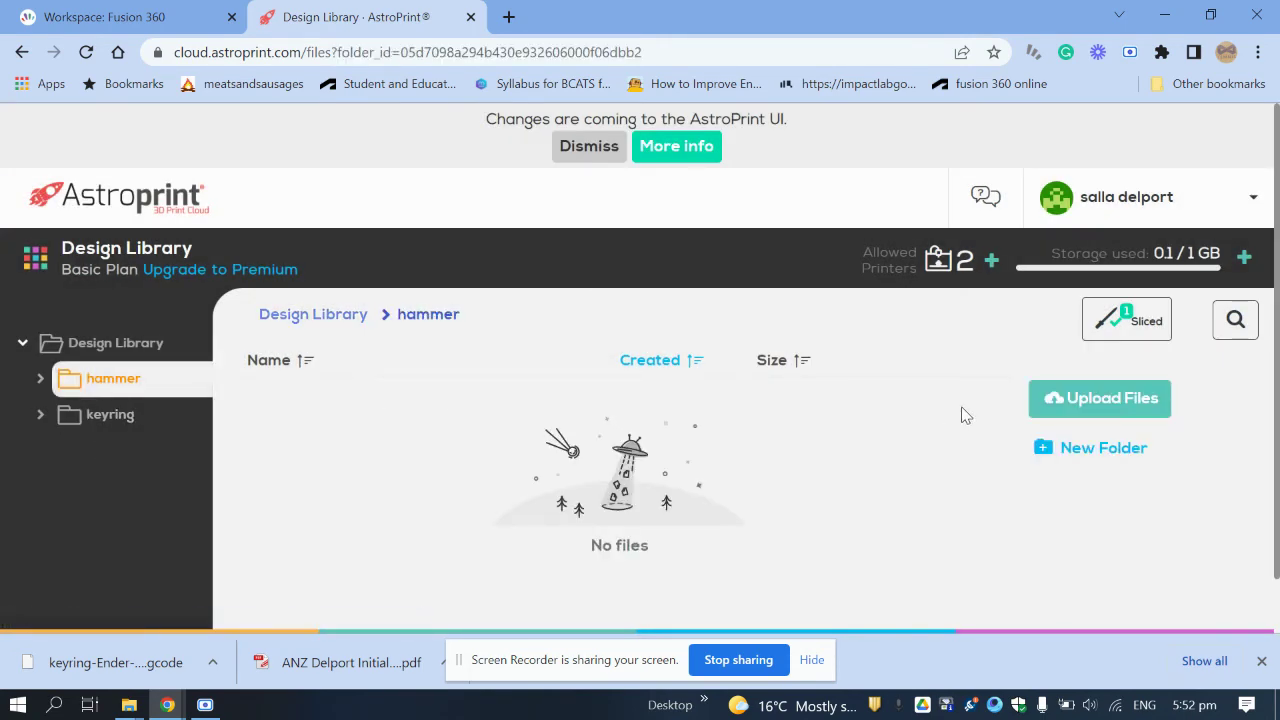
left_click(1063, 402)
left_click(228, 150)
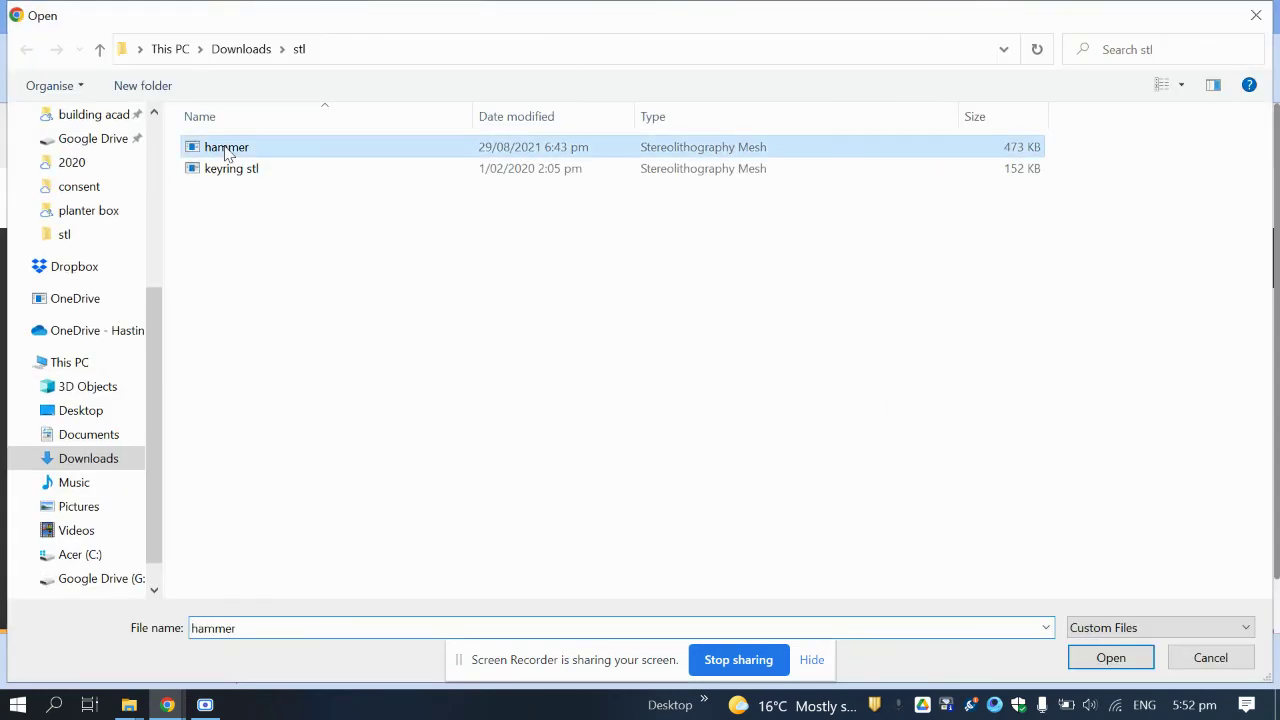
left_click(1090, 658)
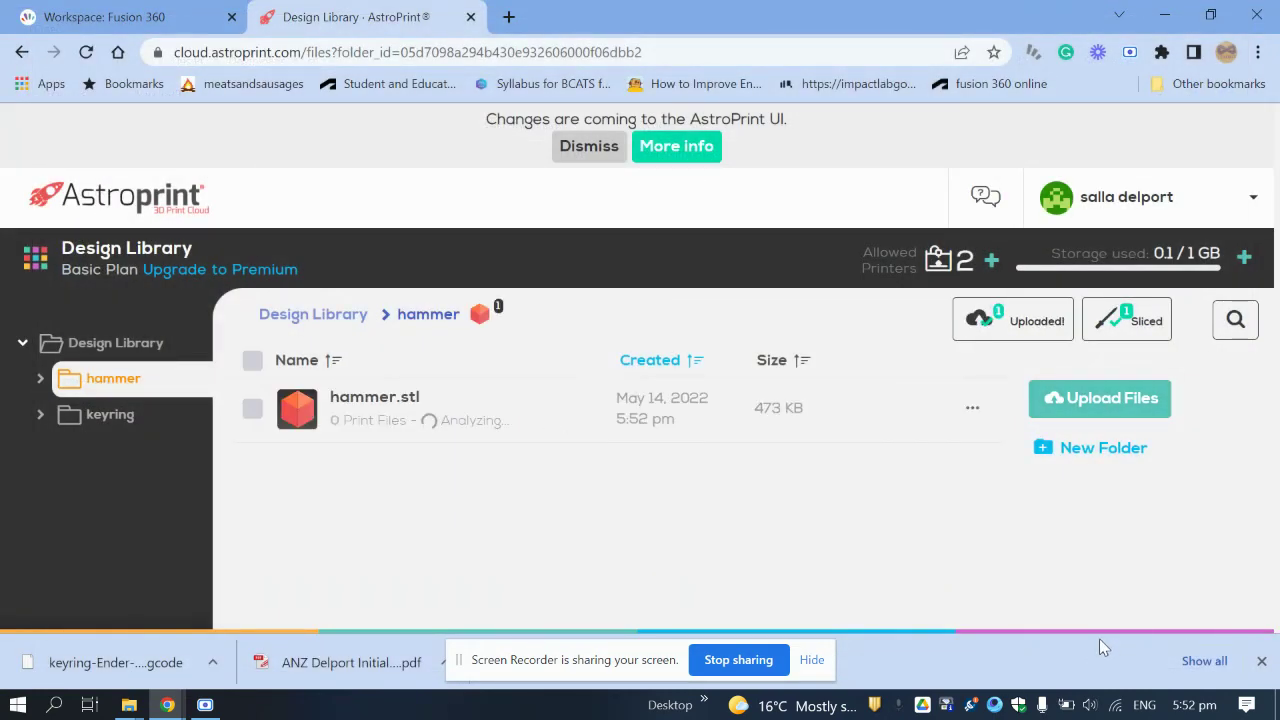
Open the Build Plate for the Ender-3 and add hammer.stl from the hammer folder
left_click(33, 263)
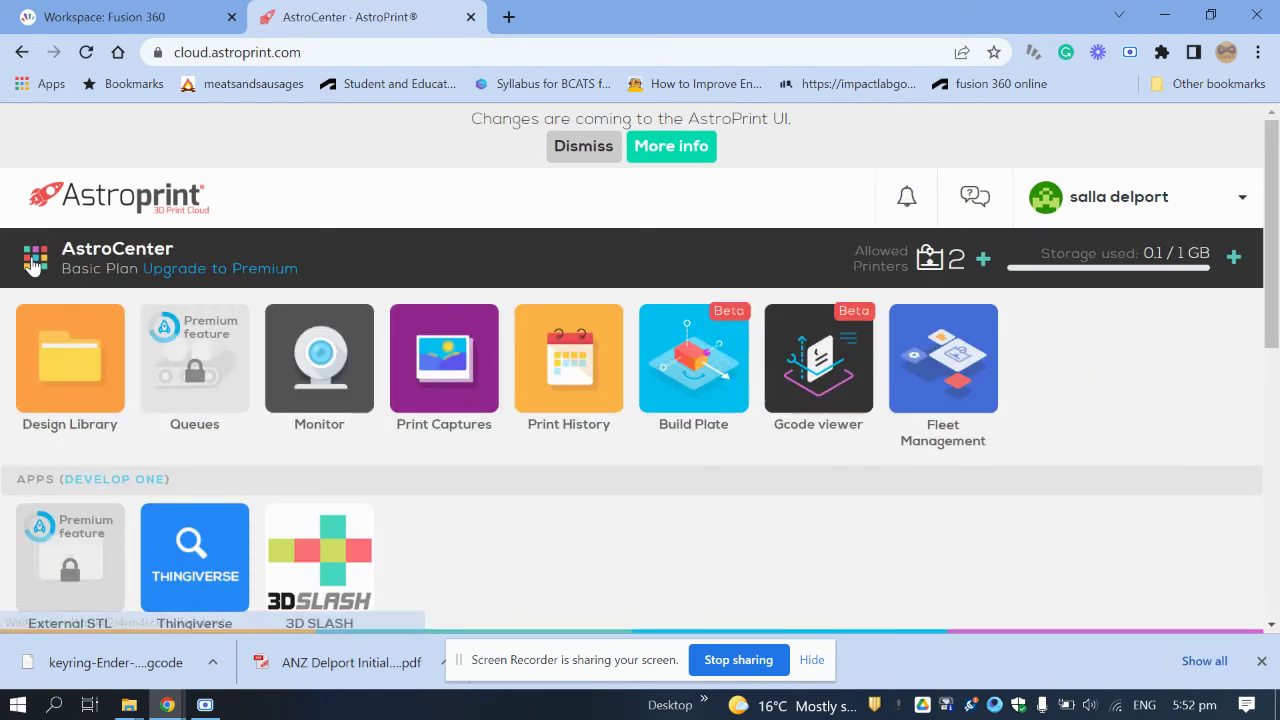
left_click(706, 381)
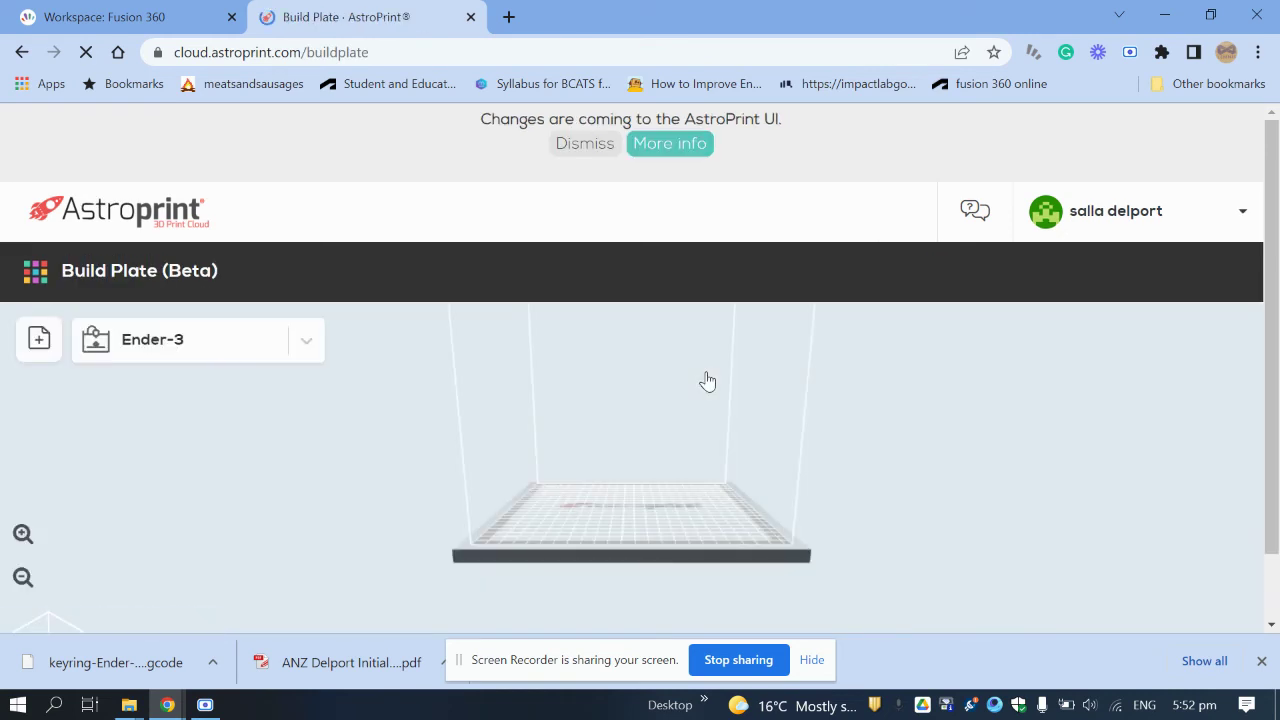
left_click(39, 339)
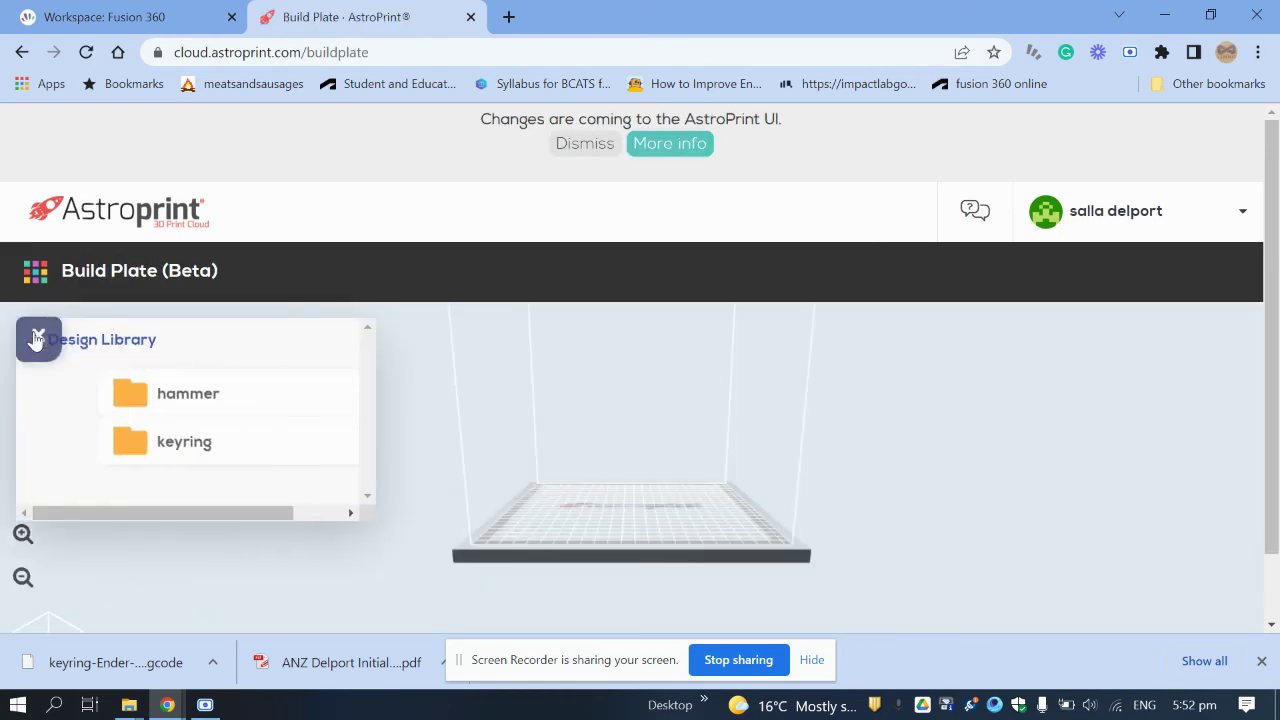
left_click(117, 401)
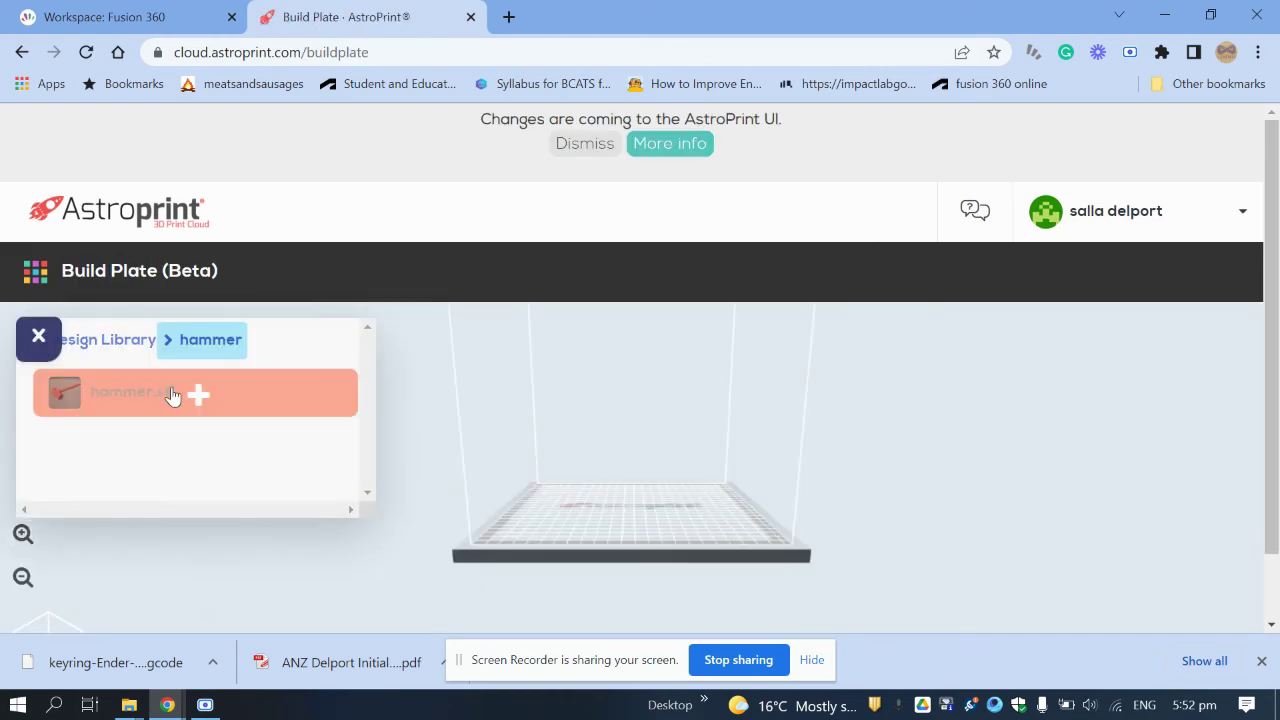
left_click(170, 392)
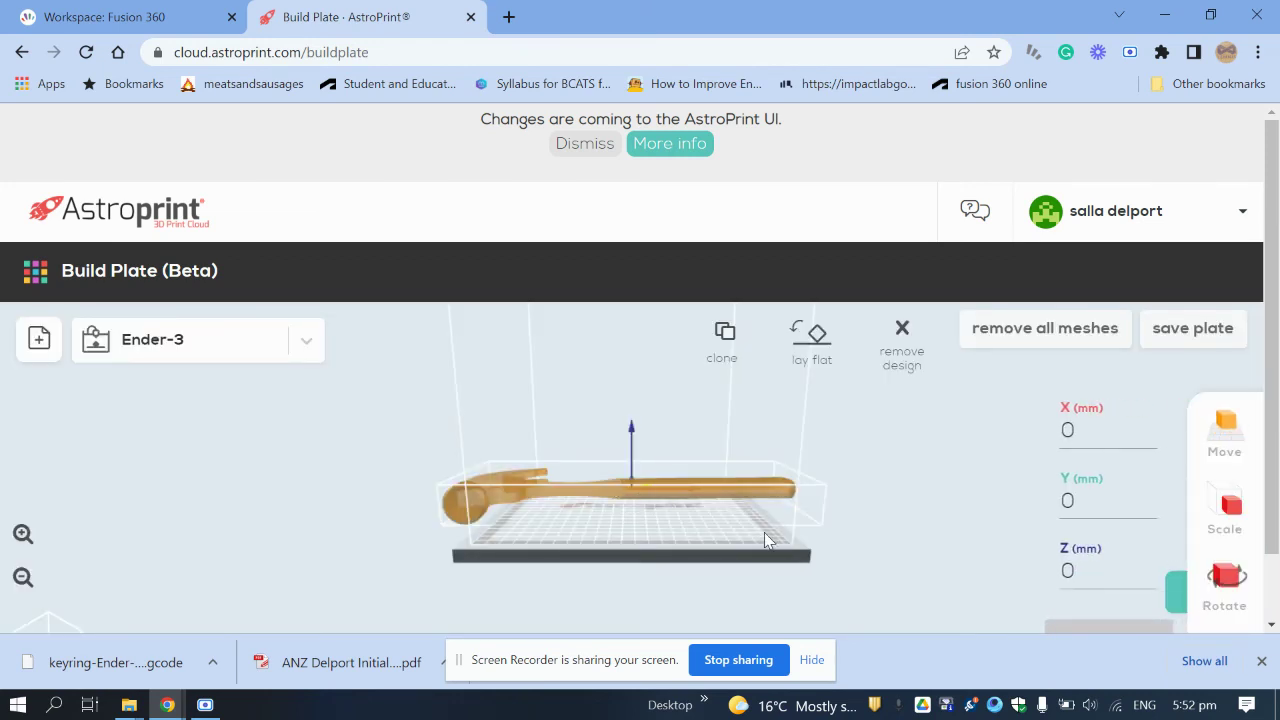
Set the hammer's X position on the build plate to 50 mm
left_click_drag(764, 540, 771, 558)
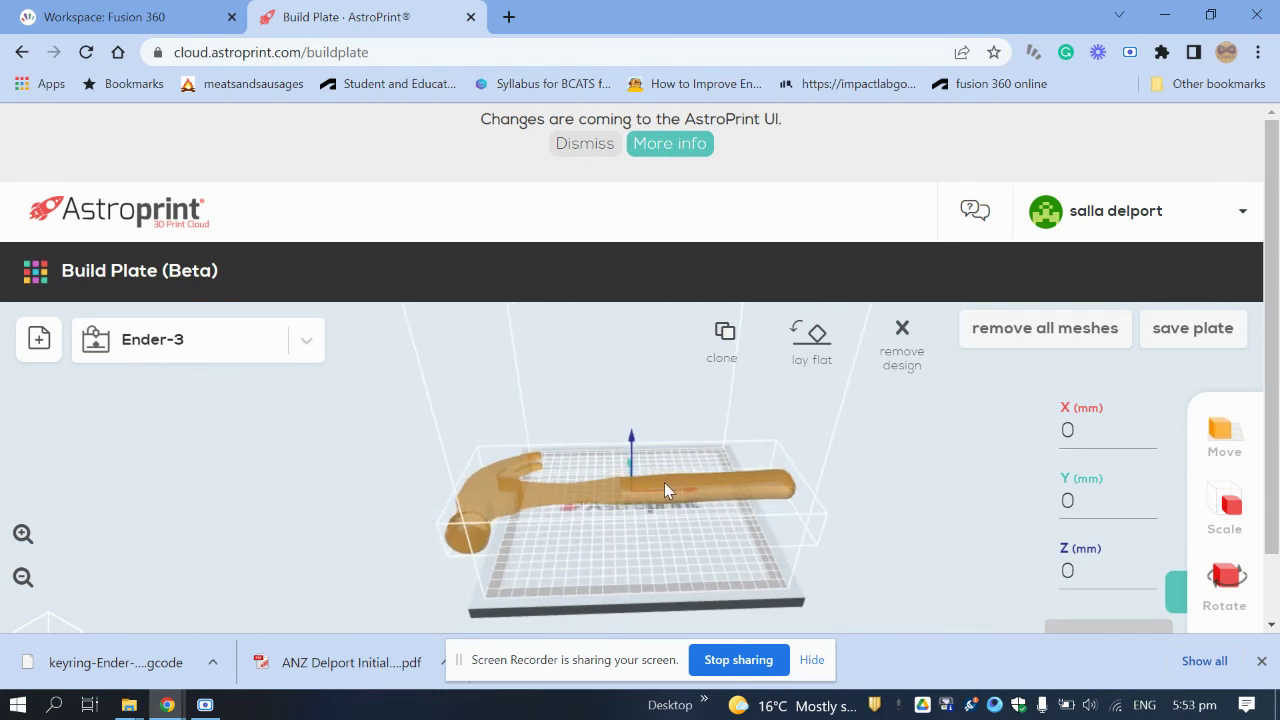
double_click(1086, 432)
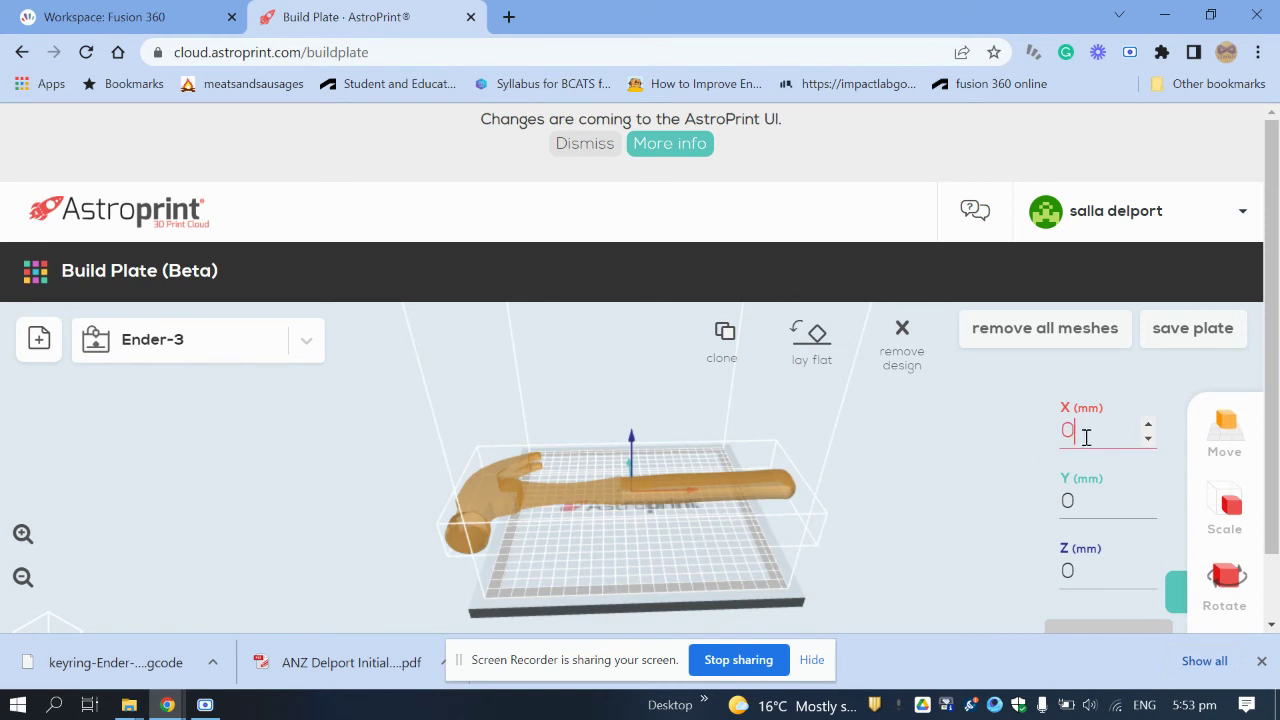
type("5")
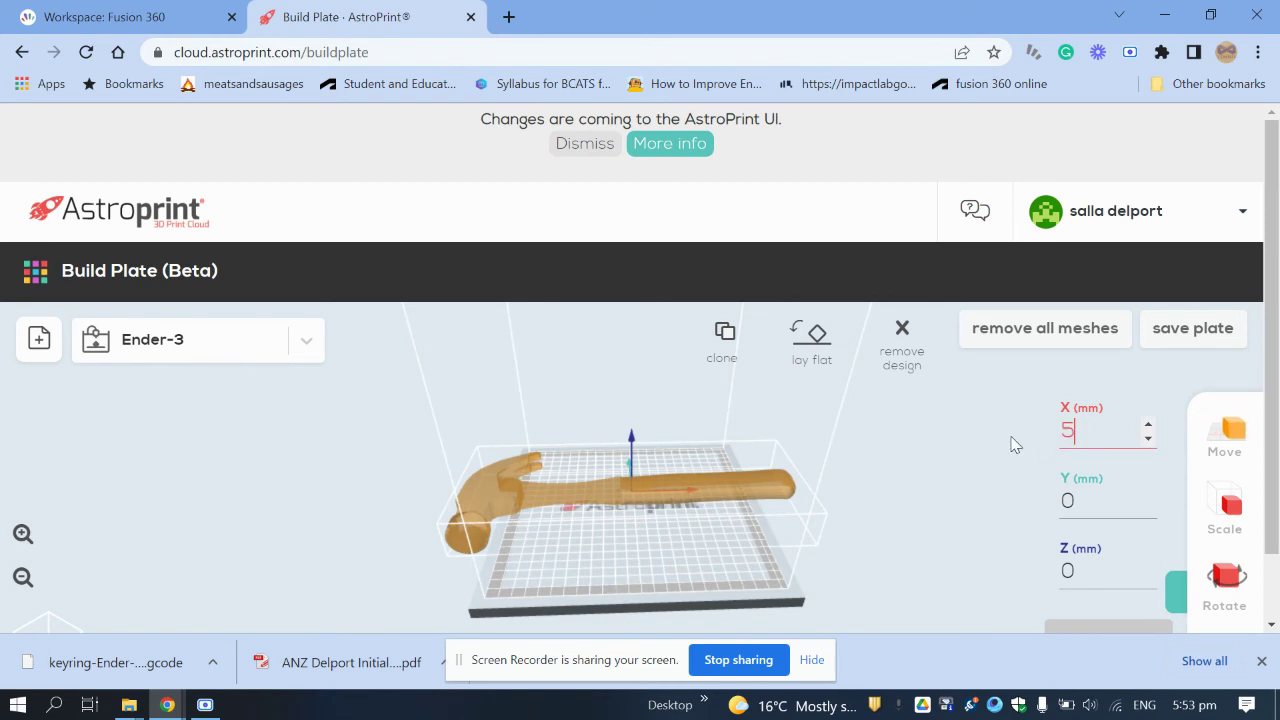
key("Return")
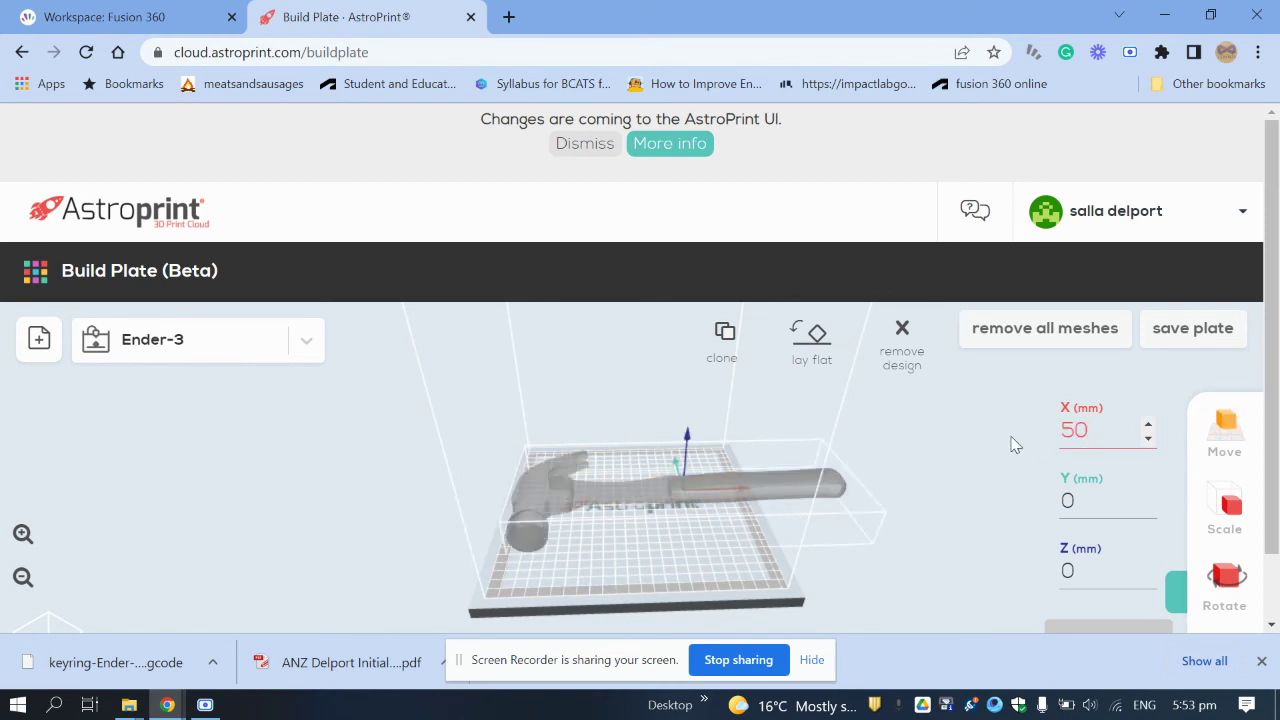
Scale the hammer to 50 mm along X with its proportions locked
left_click(1228, 498)
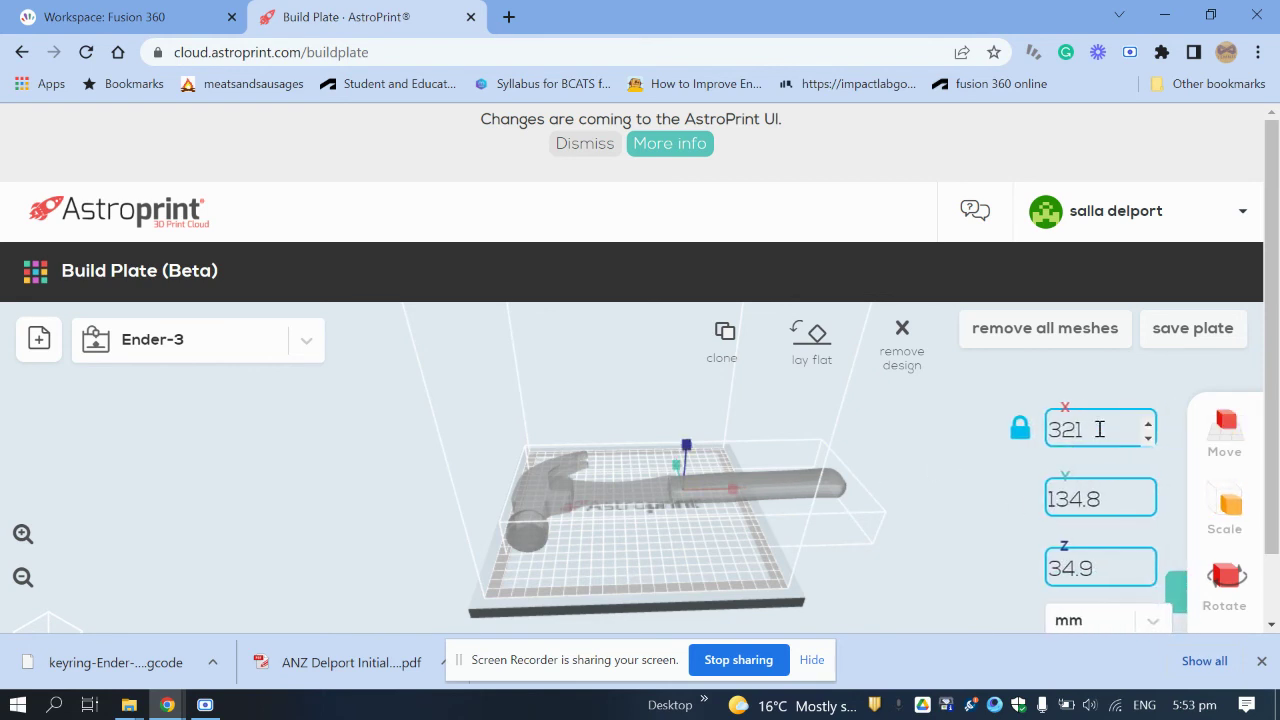
double_click(1099, 429)
type("50")
key("Return")
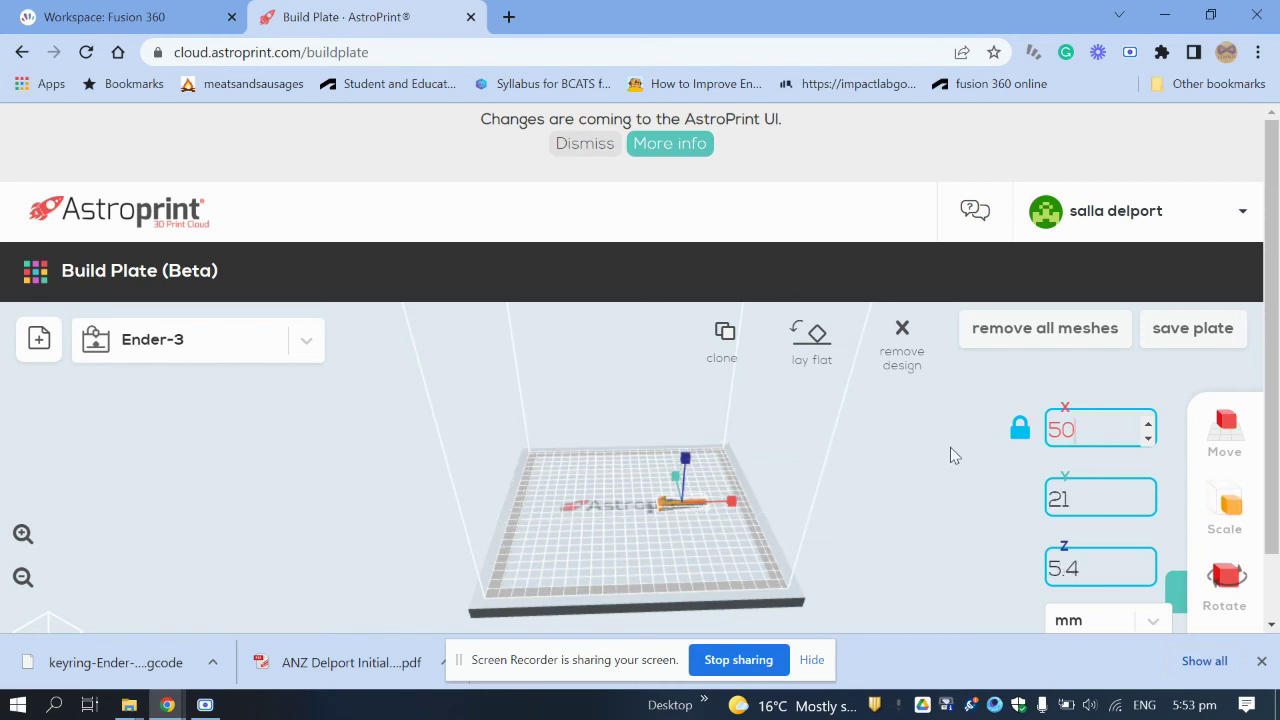
Move the hammer towards the centre of the build plate, to about X 17.4 mm and Y -5.5 mm, and deselect it
left_click(1224, 430)
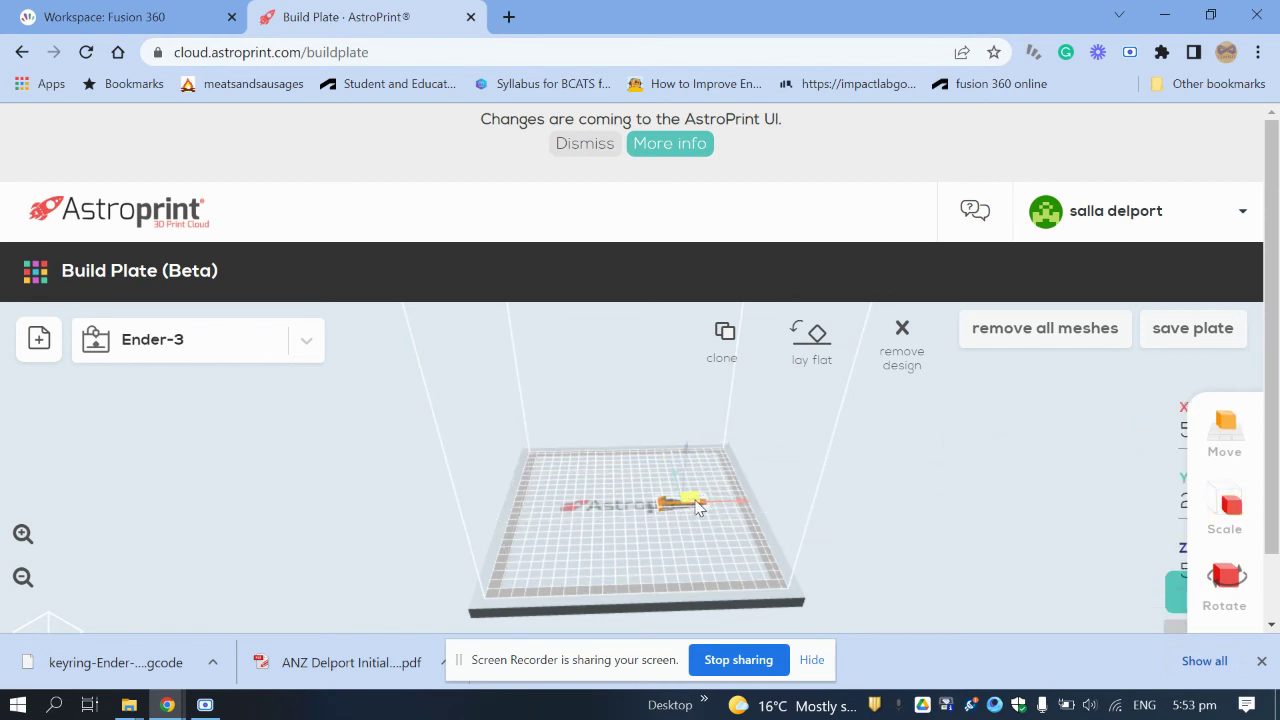
left_click_drag(688, 501, 660, 505)
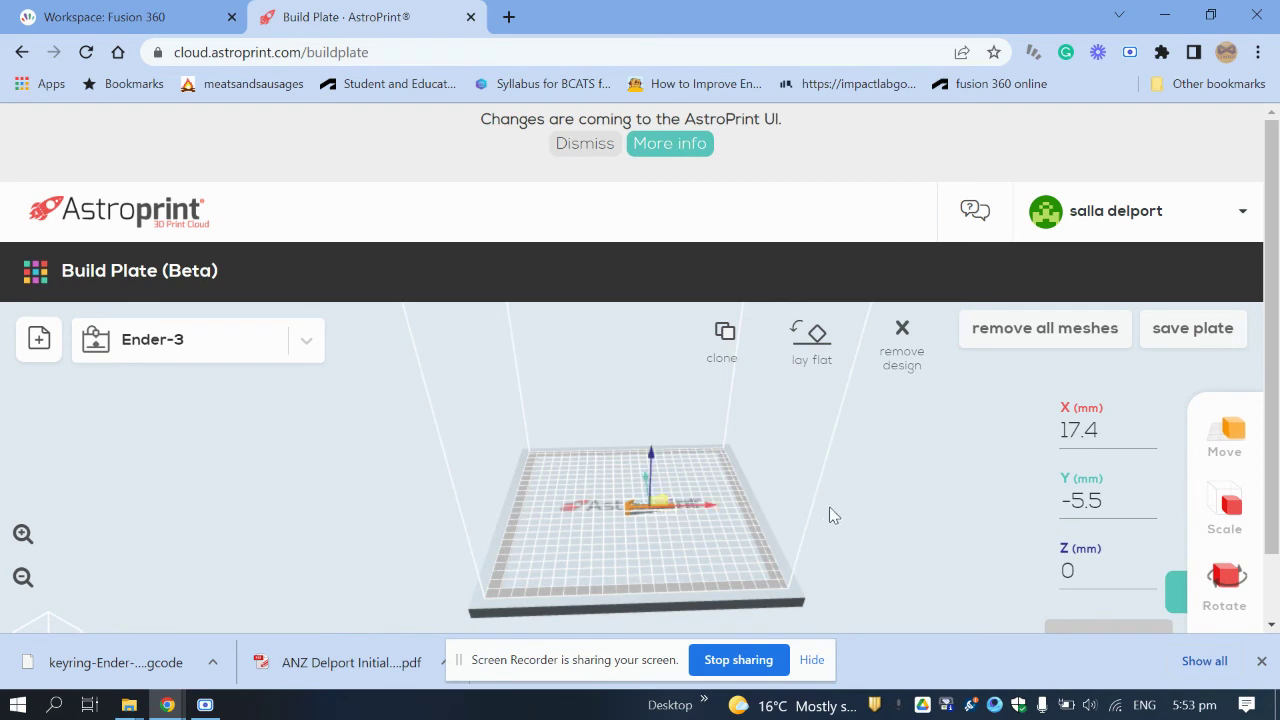
left_click(899, 531)
Save the scaled hammer into the hammer folder of the Design Library as hammer-1.stl and continue to its print settings
left_click(1198, 582)
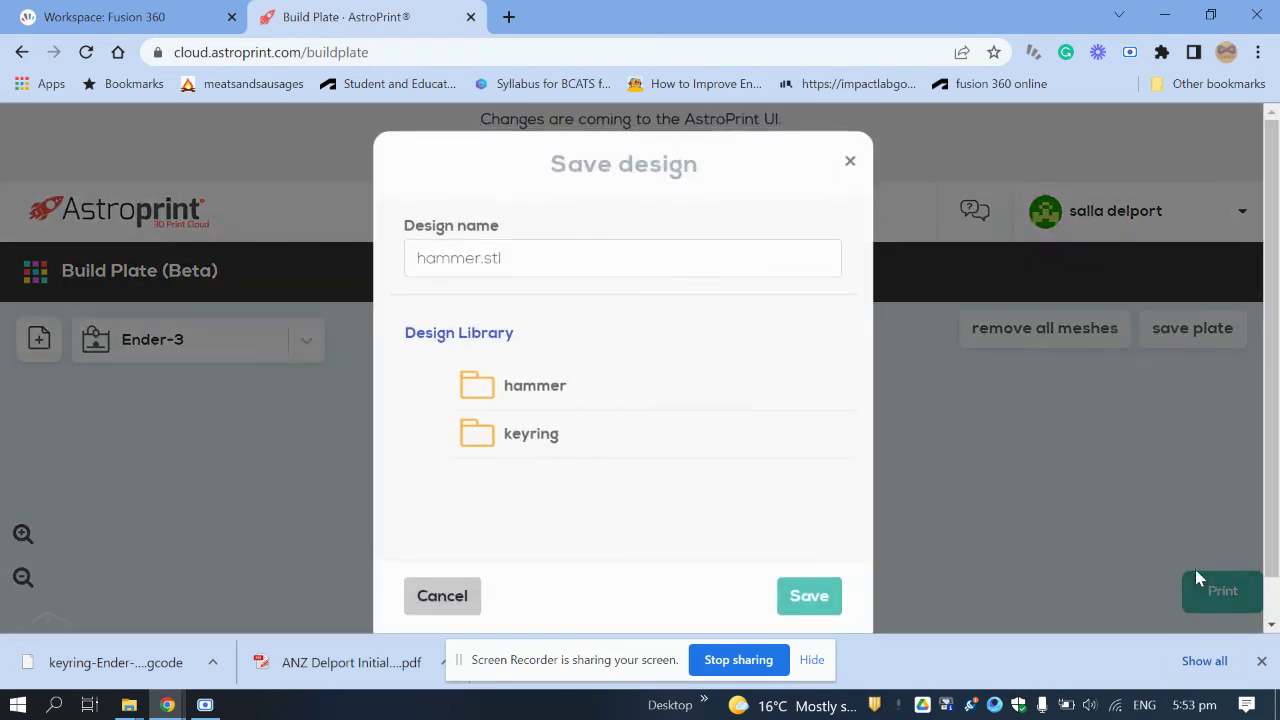
left_click(498, 400)
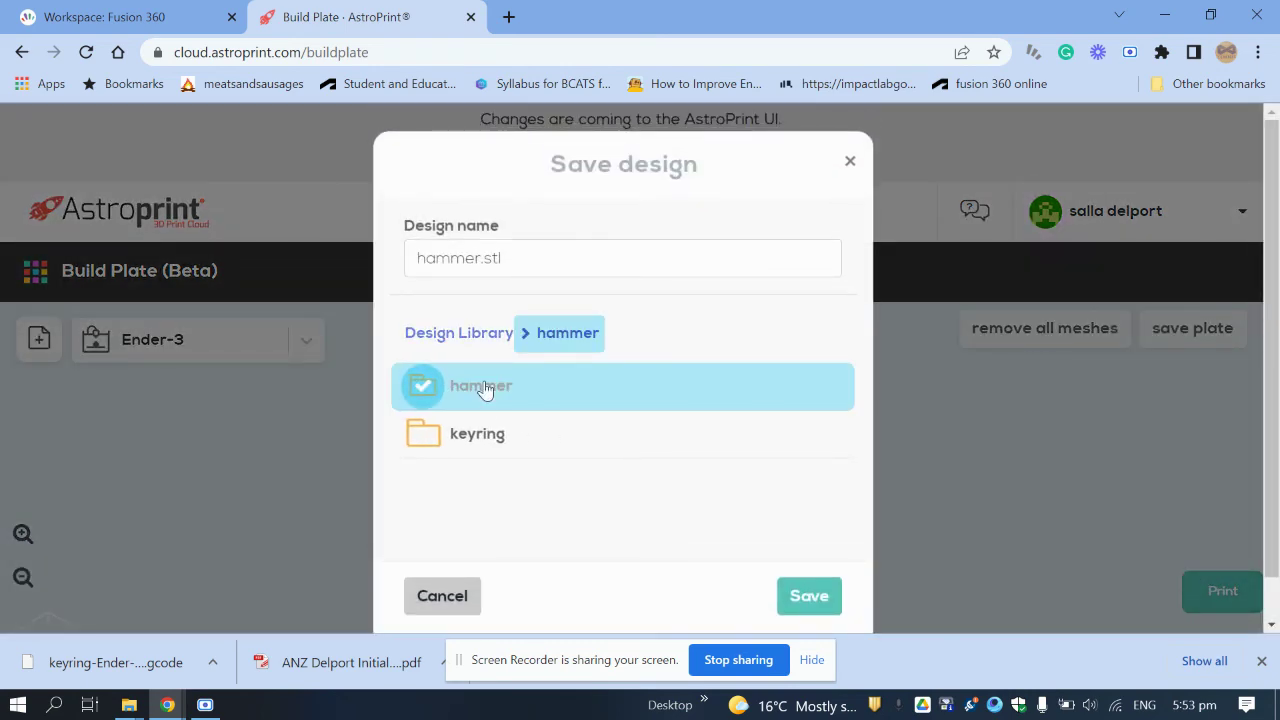
left_click_drag(527, 261, 294, 268)
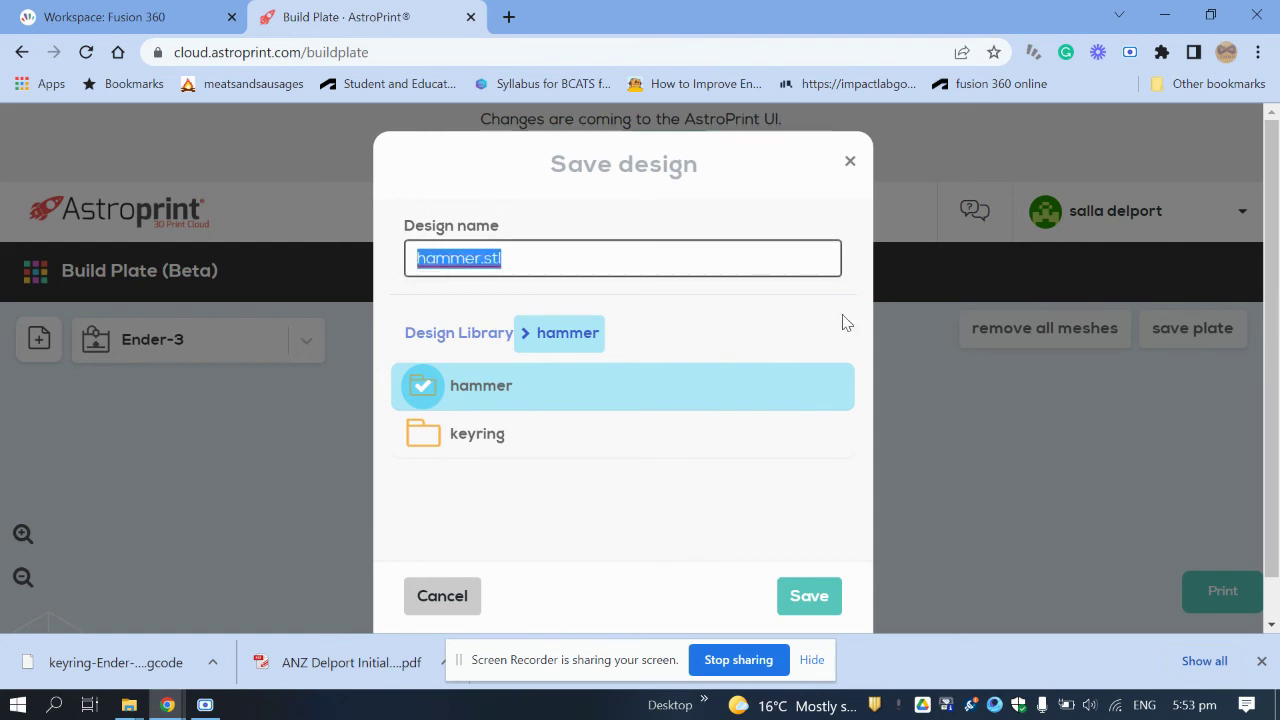
left_click(795, 592)
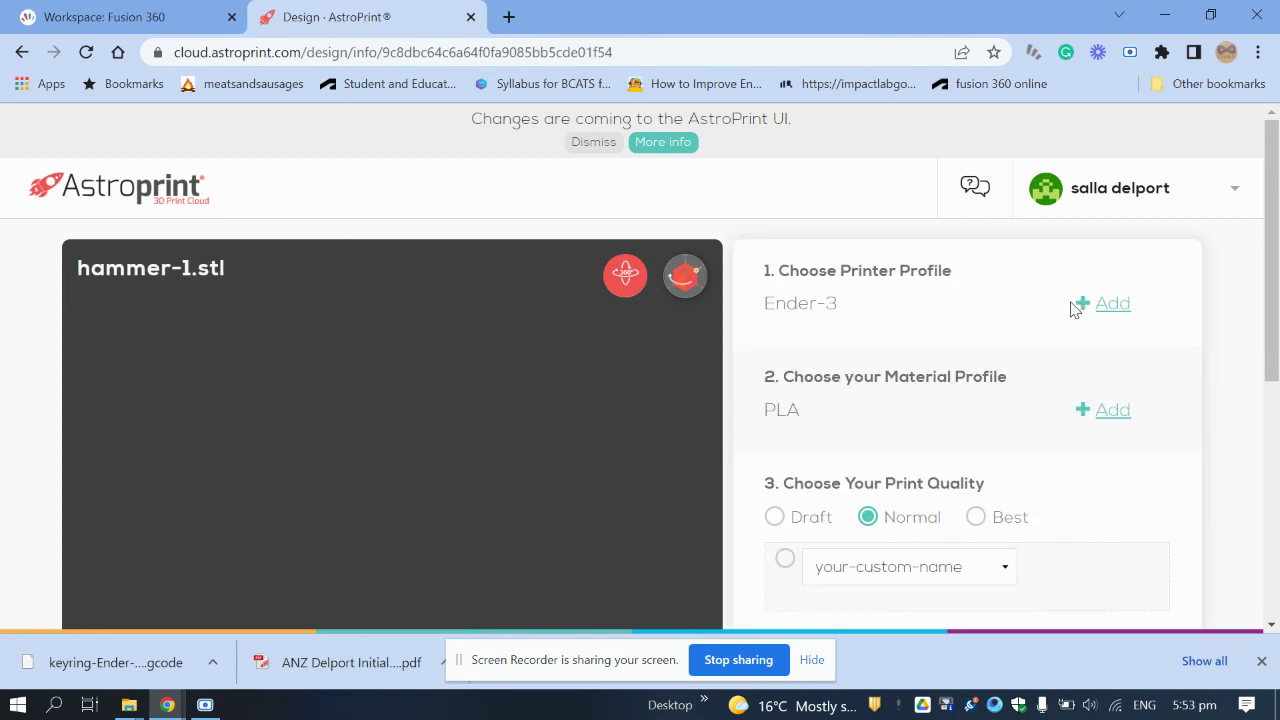
Slice hammer-1.stl for the Ender-3 in PLA with Draft quality and support enabled
scroll(1006, 332, "down", 2)
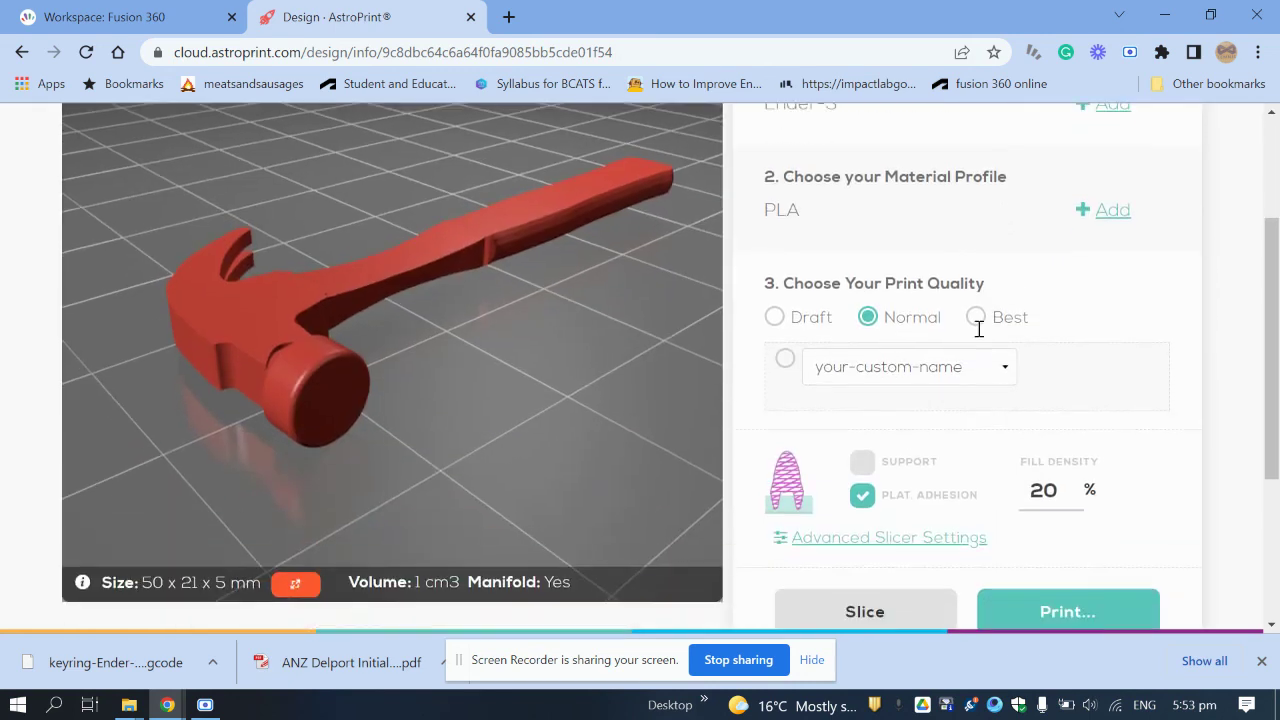
left_click(776, 318)
left_click(870, 465)
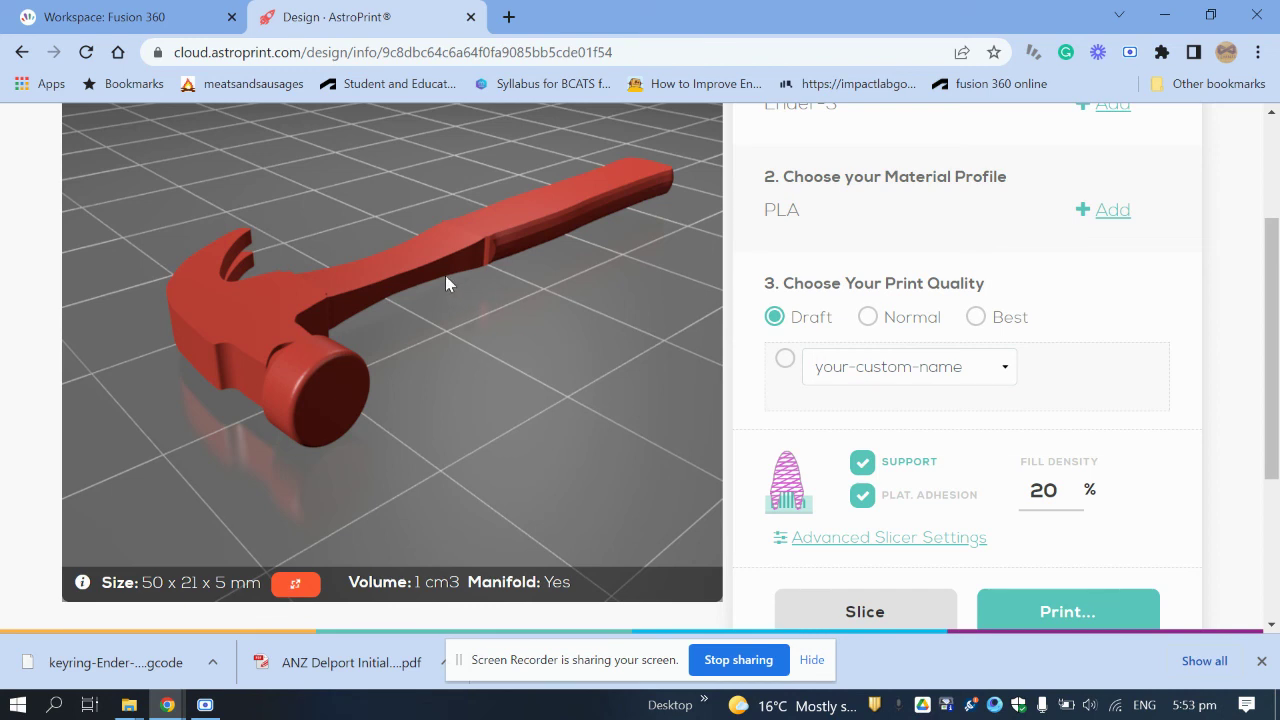
left_click(1022, 596)
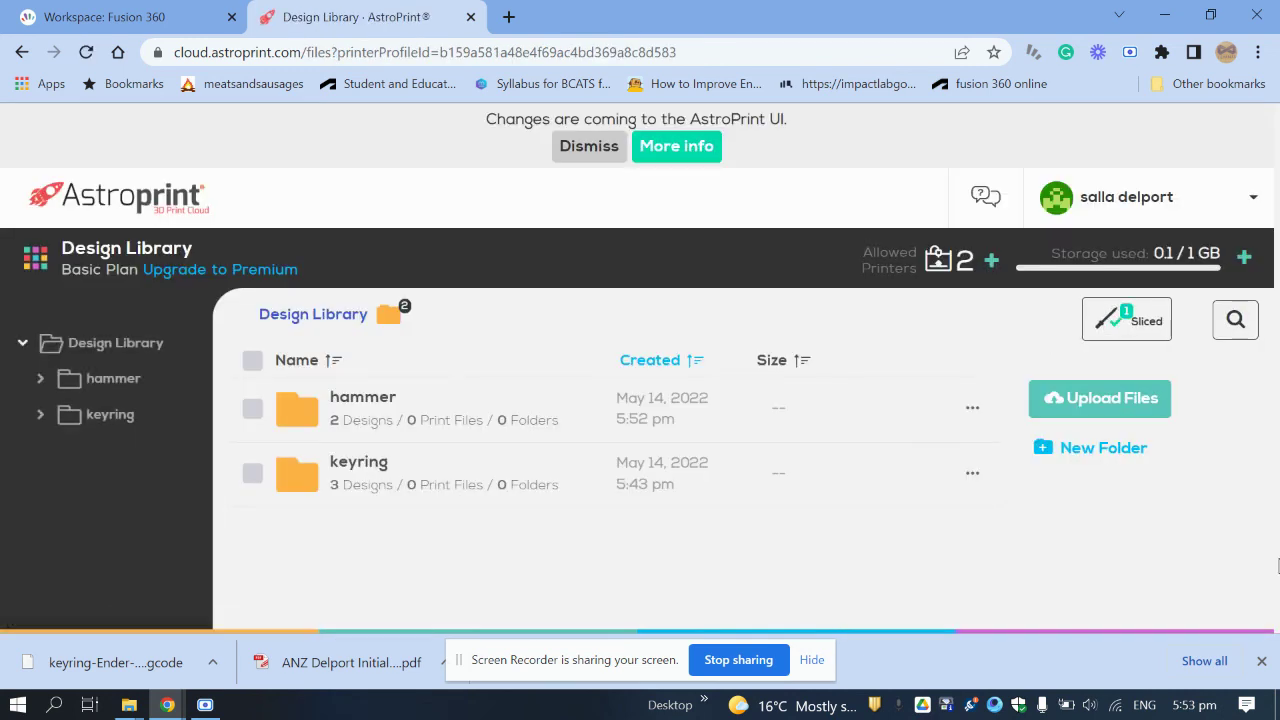
Open the hammer folder in the Design Library and view the print files of hammer-1.stl
left_click(466, 406)
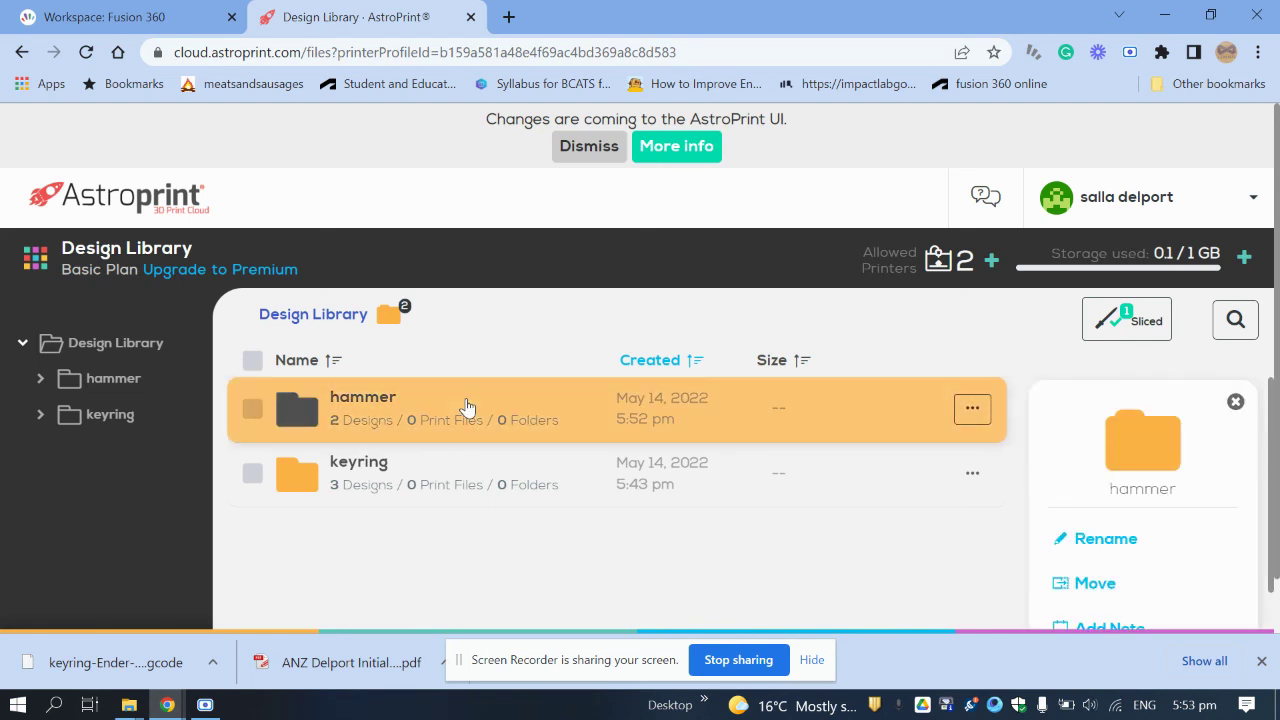
left_click(366, 405)
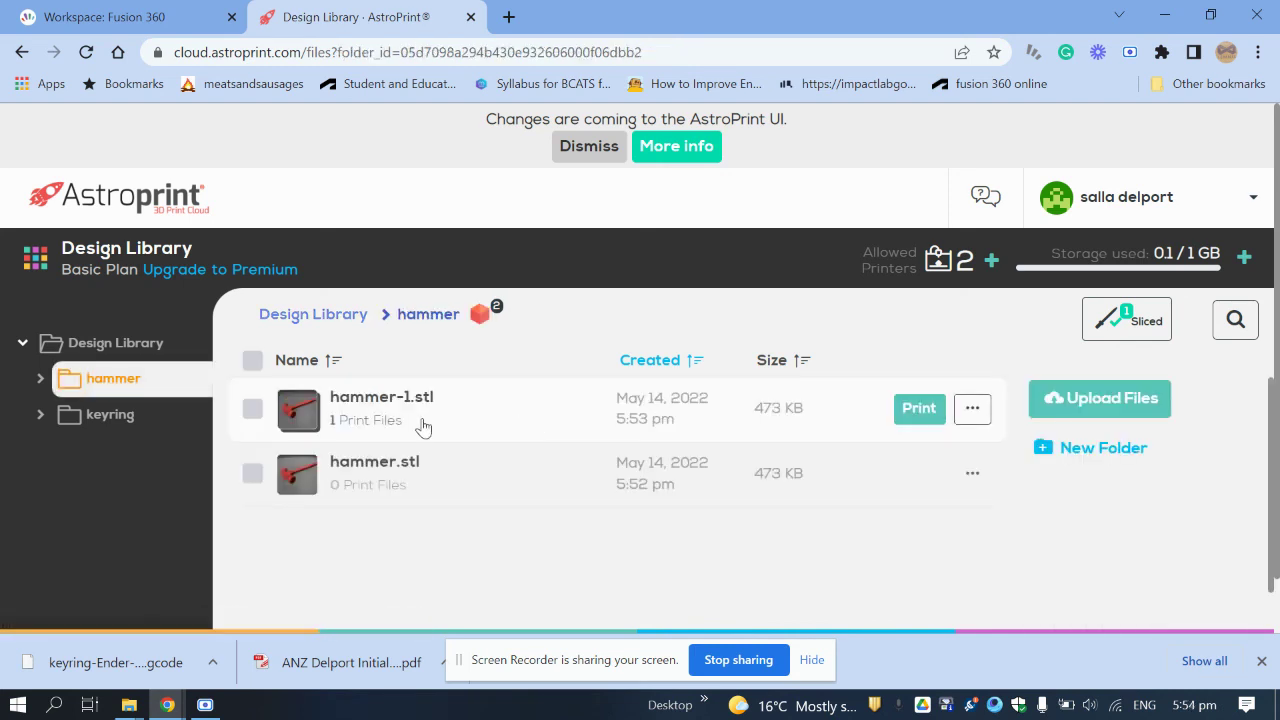
left_click(541, 417)
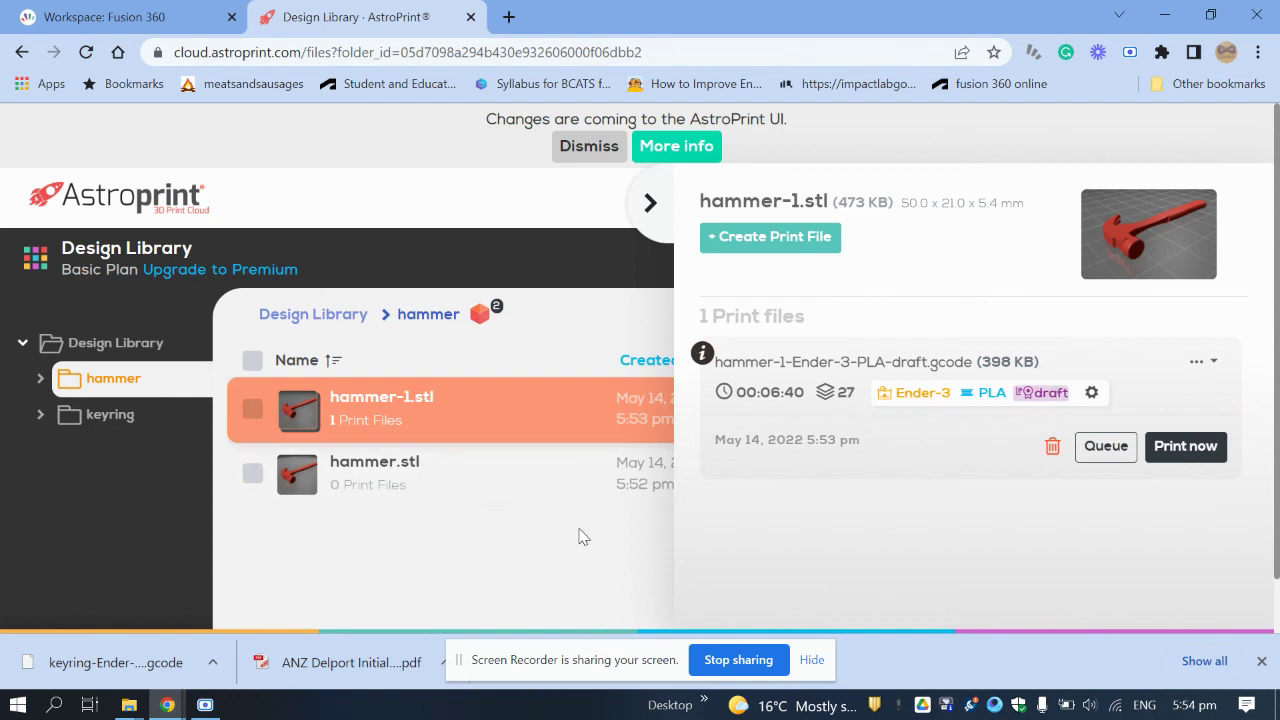
Load the draft print file of hammer-1.stl from the hammer folder in the Gcode viewer and inspect its toolpath close up
left_click(35, 262)
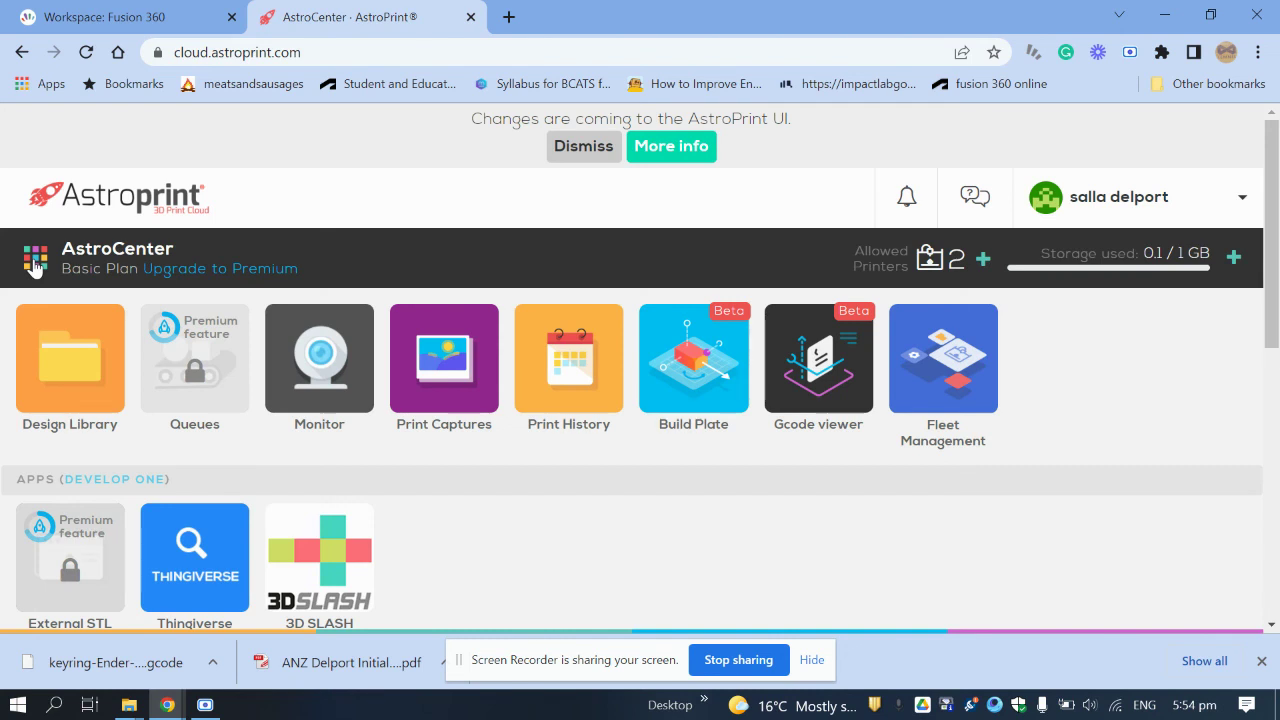
left_click(797, 383)
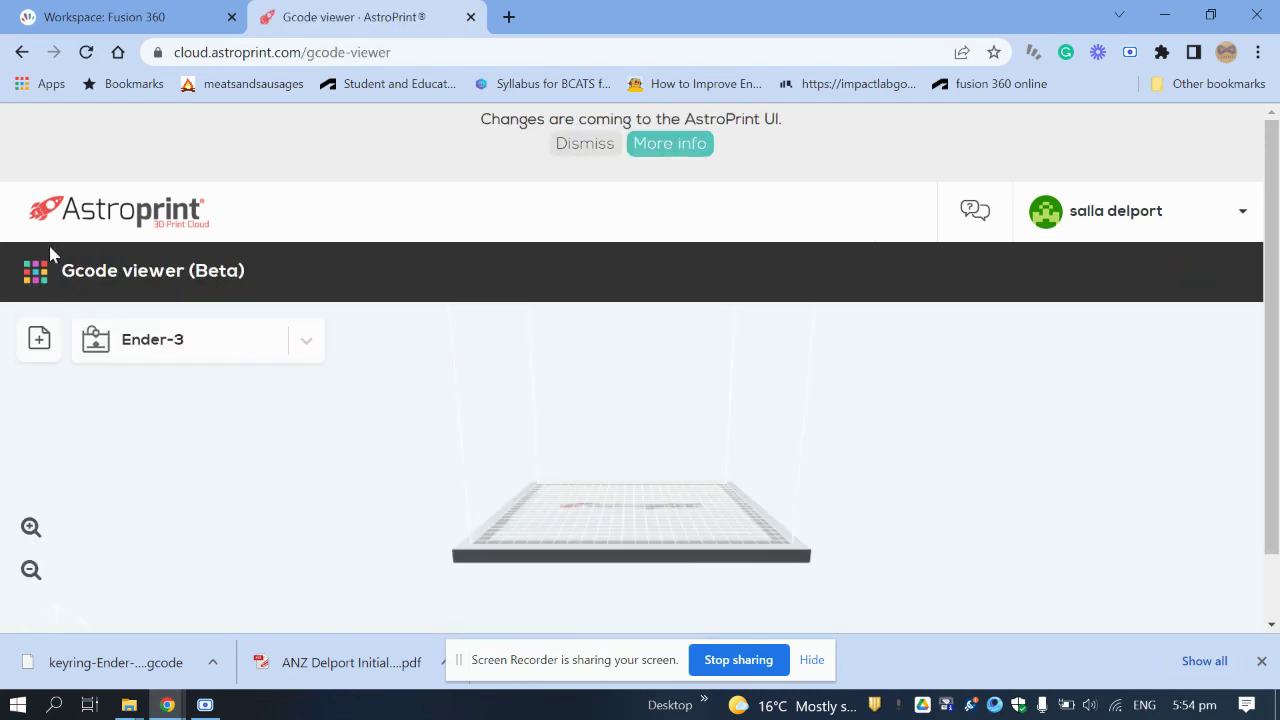
left_click(46, 356)
left_click(189, 395)
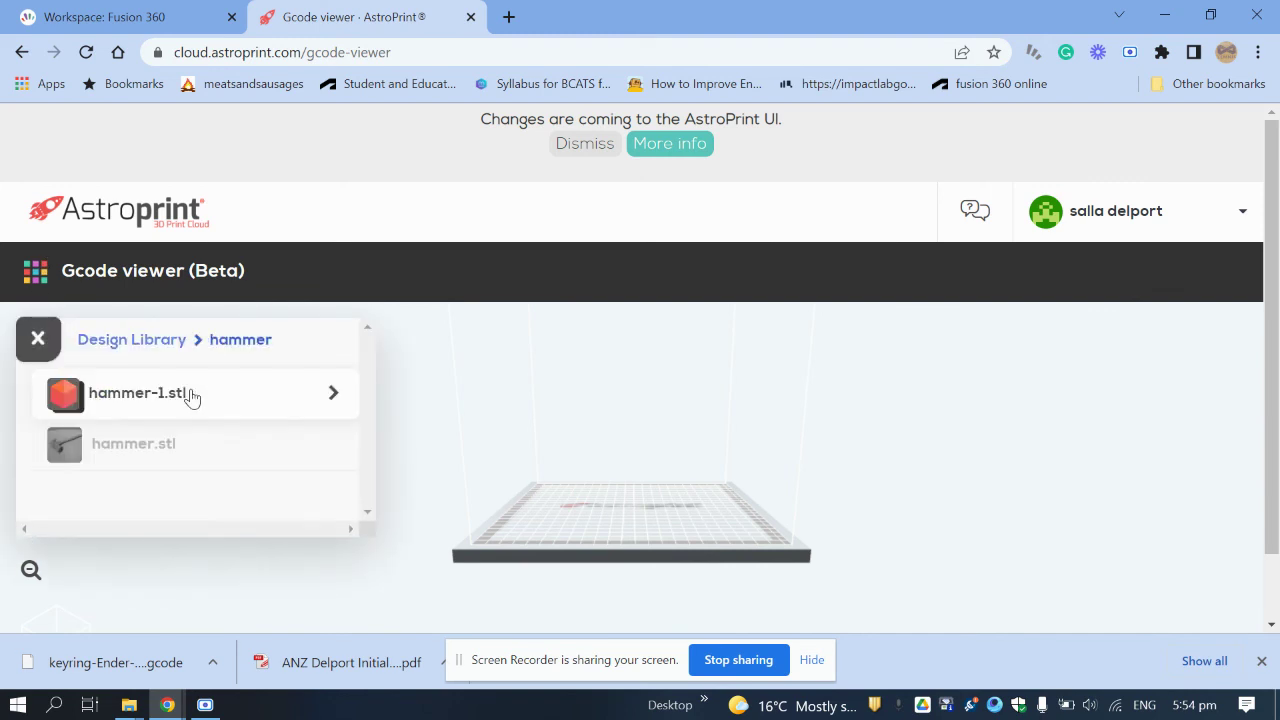
left_click(129, 400)
left_click(247, 406)
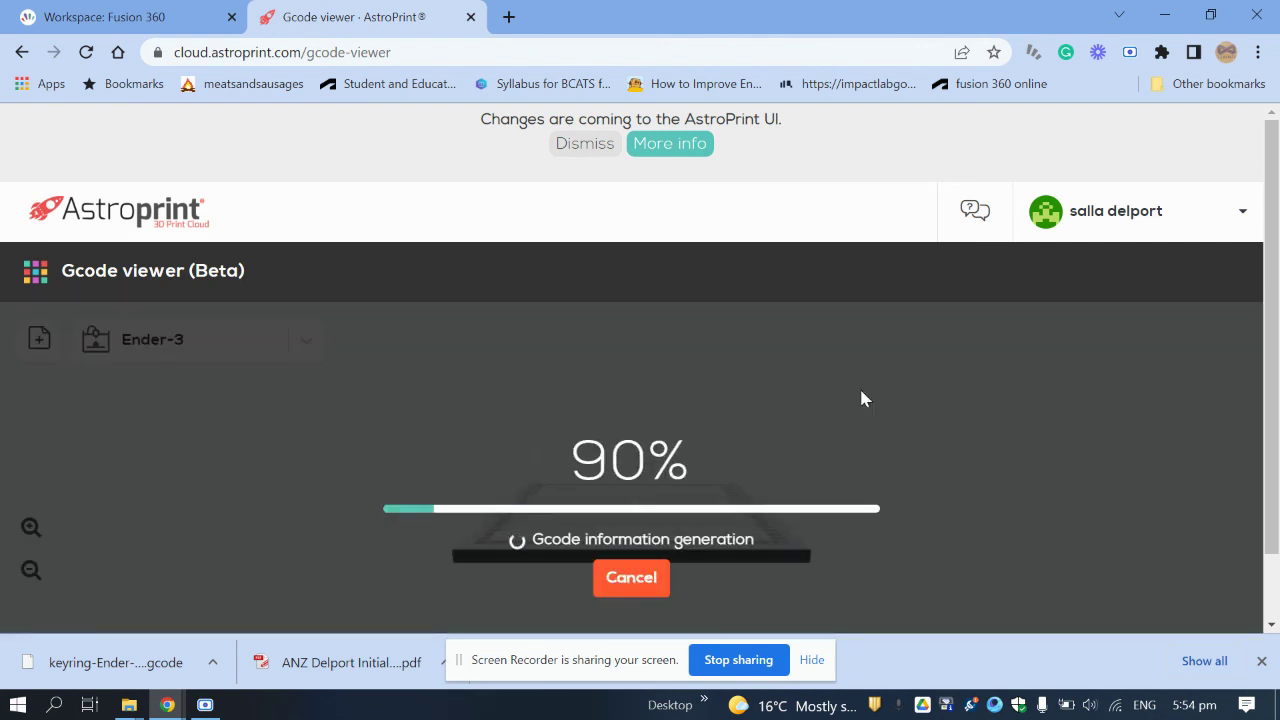
scroll(613, 511, "up", 5)
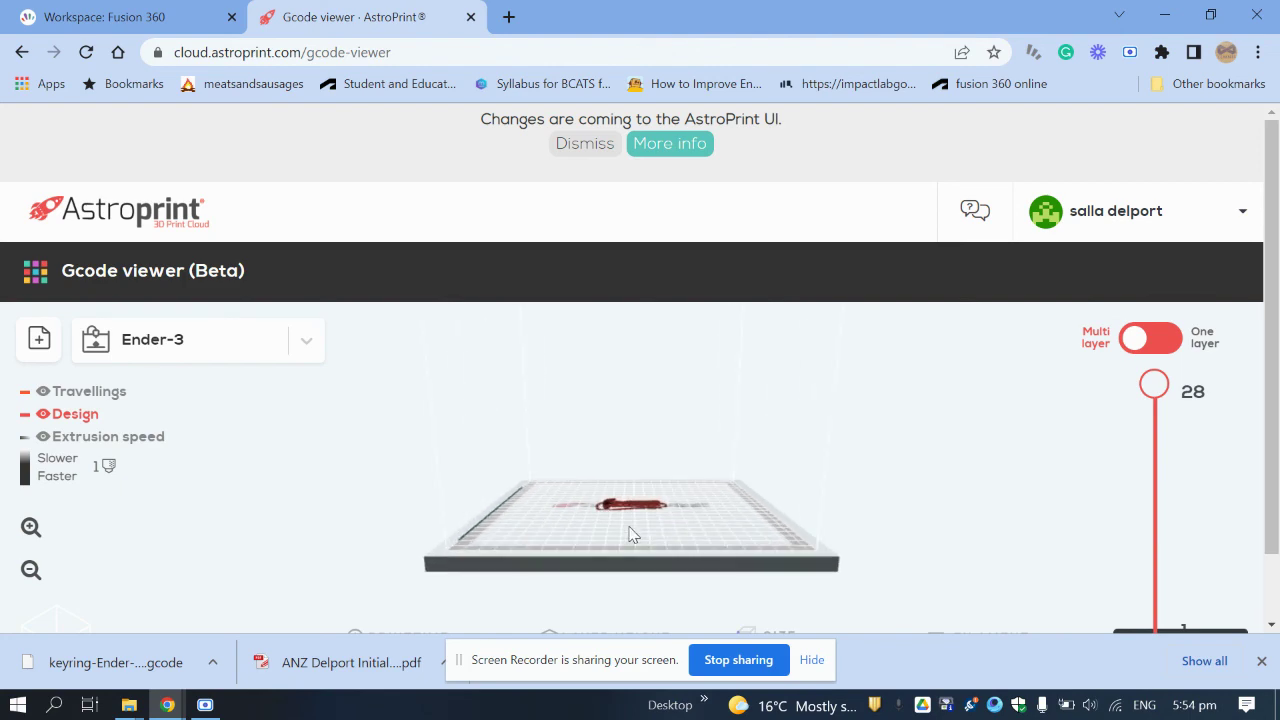
scroll(643, 533, "up", 5)
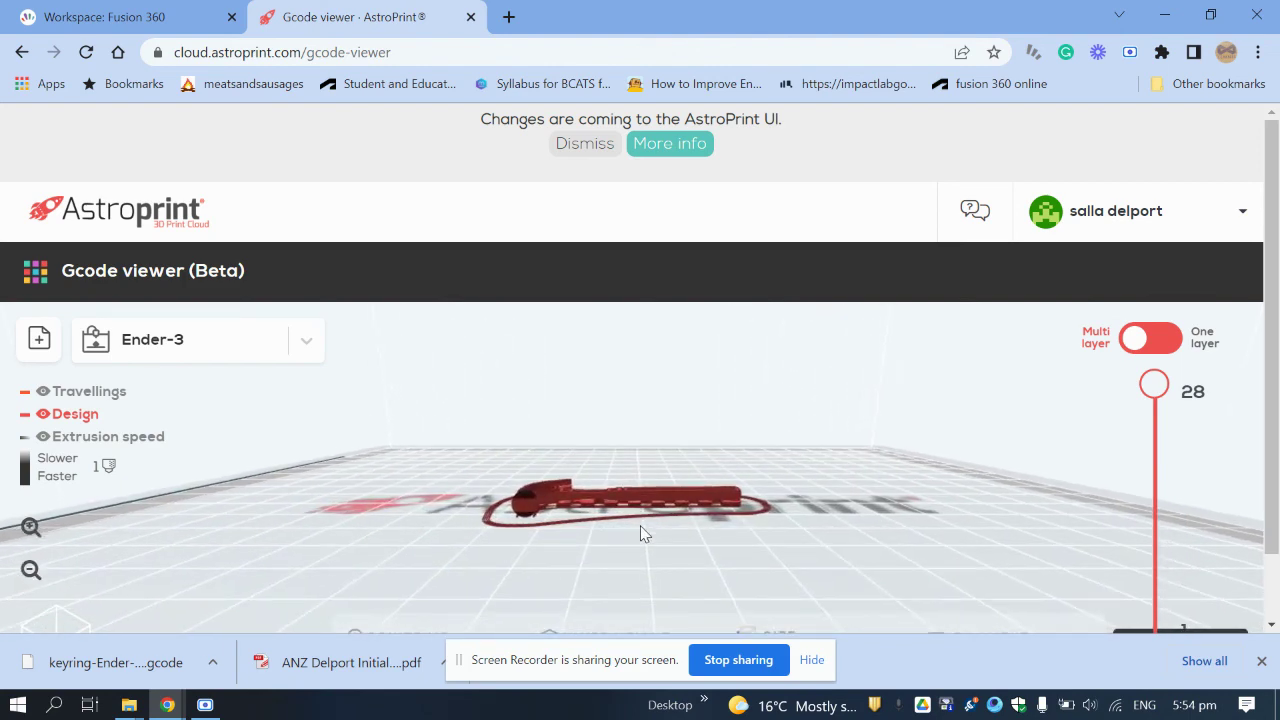
left_click_drag(643, 533, 577, 497)
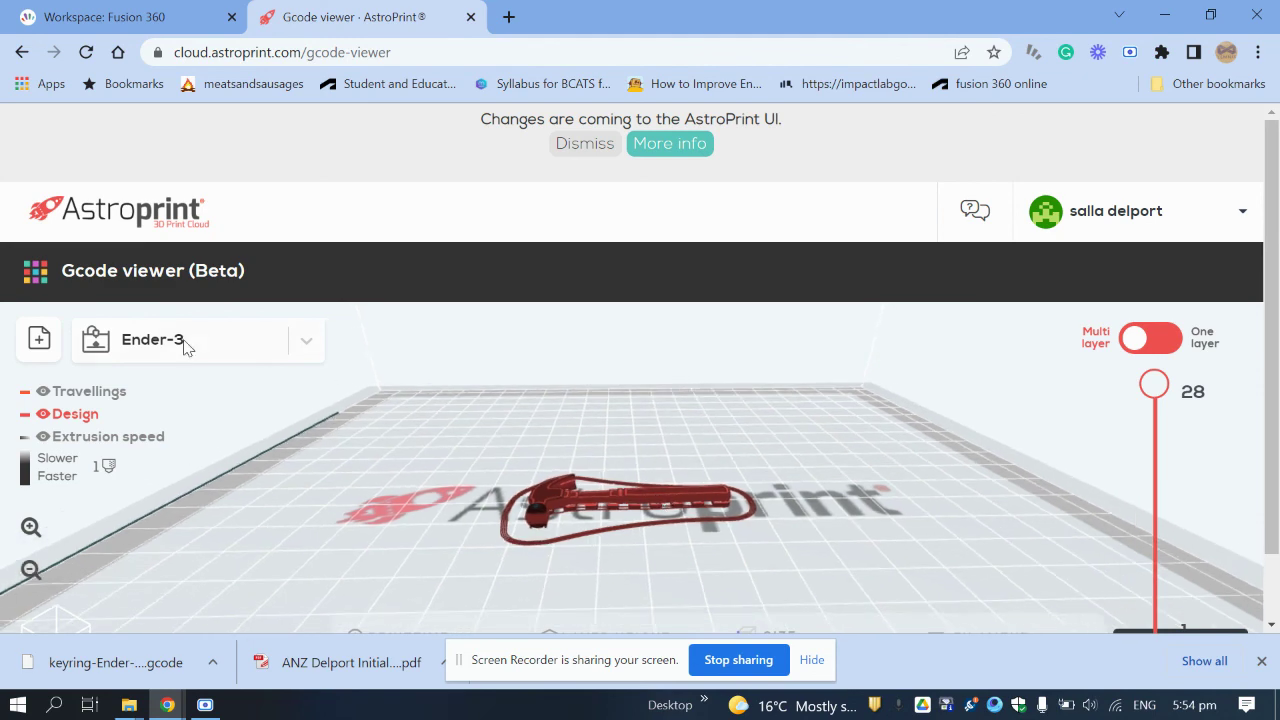
Return to the Design Library from the Gcode viewer
left_click(35, 270)
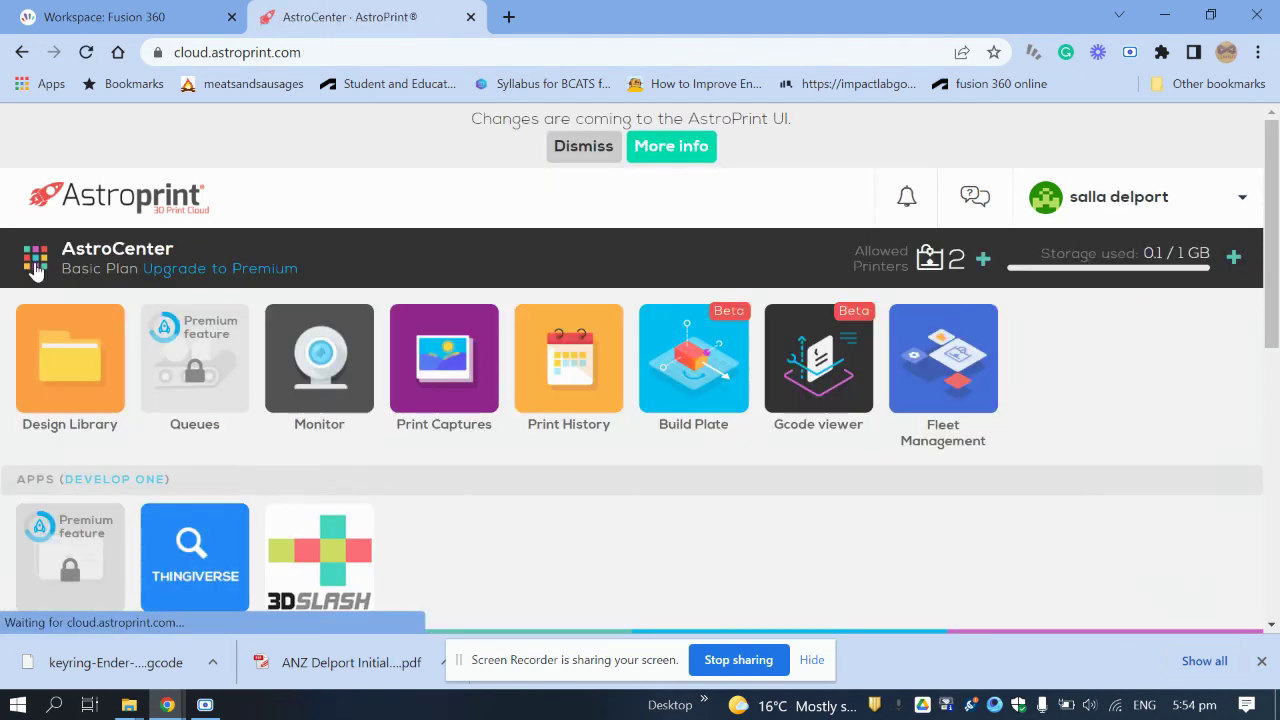
left_click(28, 348)
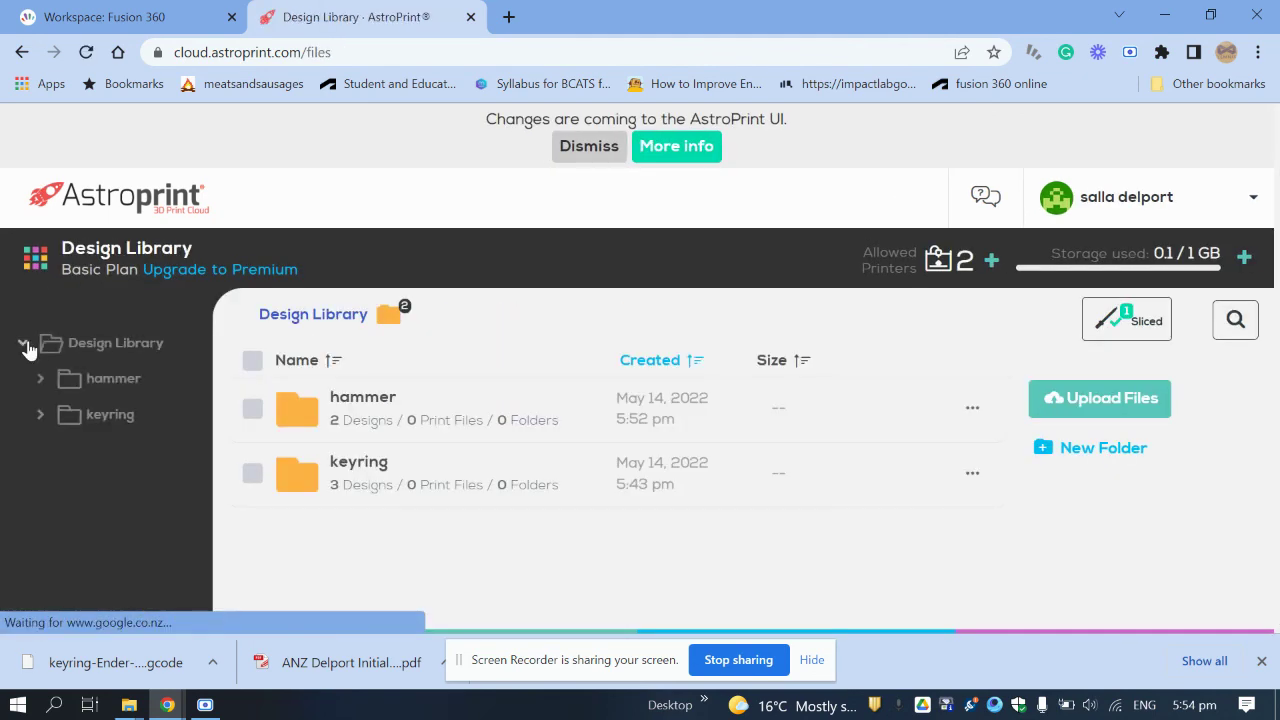